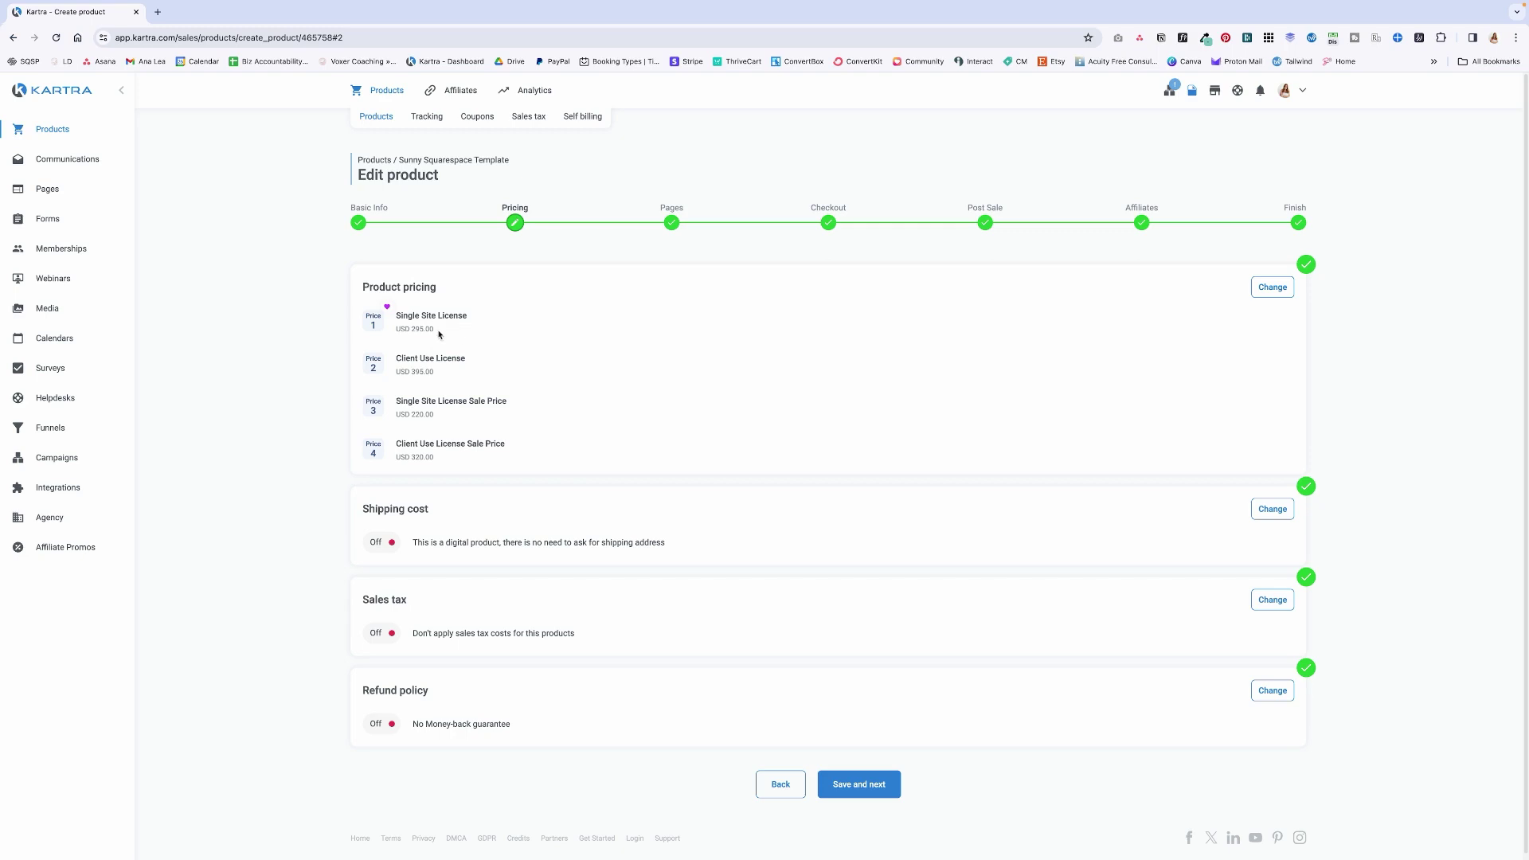
left_click_drag(420, 358, 473, 368)
left_click(474, 368)
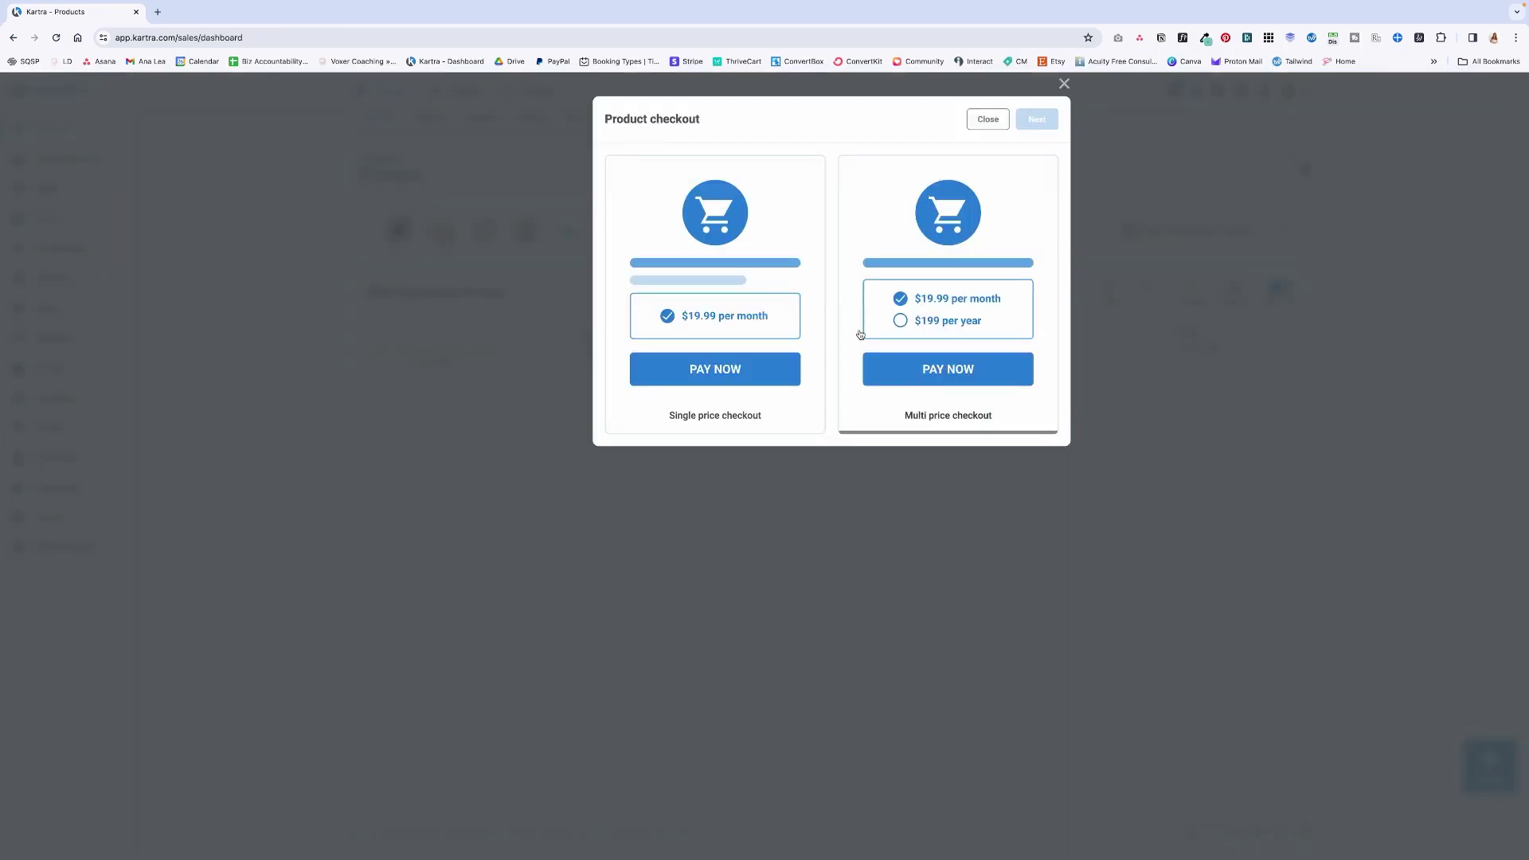
Step: Choose the multi price checkout for the product and copy its checkout link
left_click(962, 374)
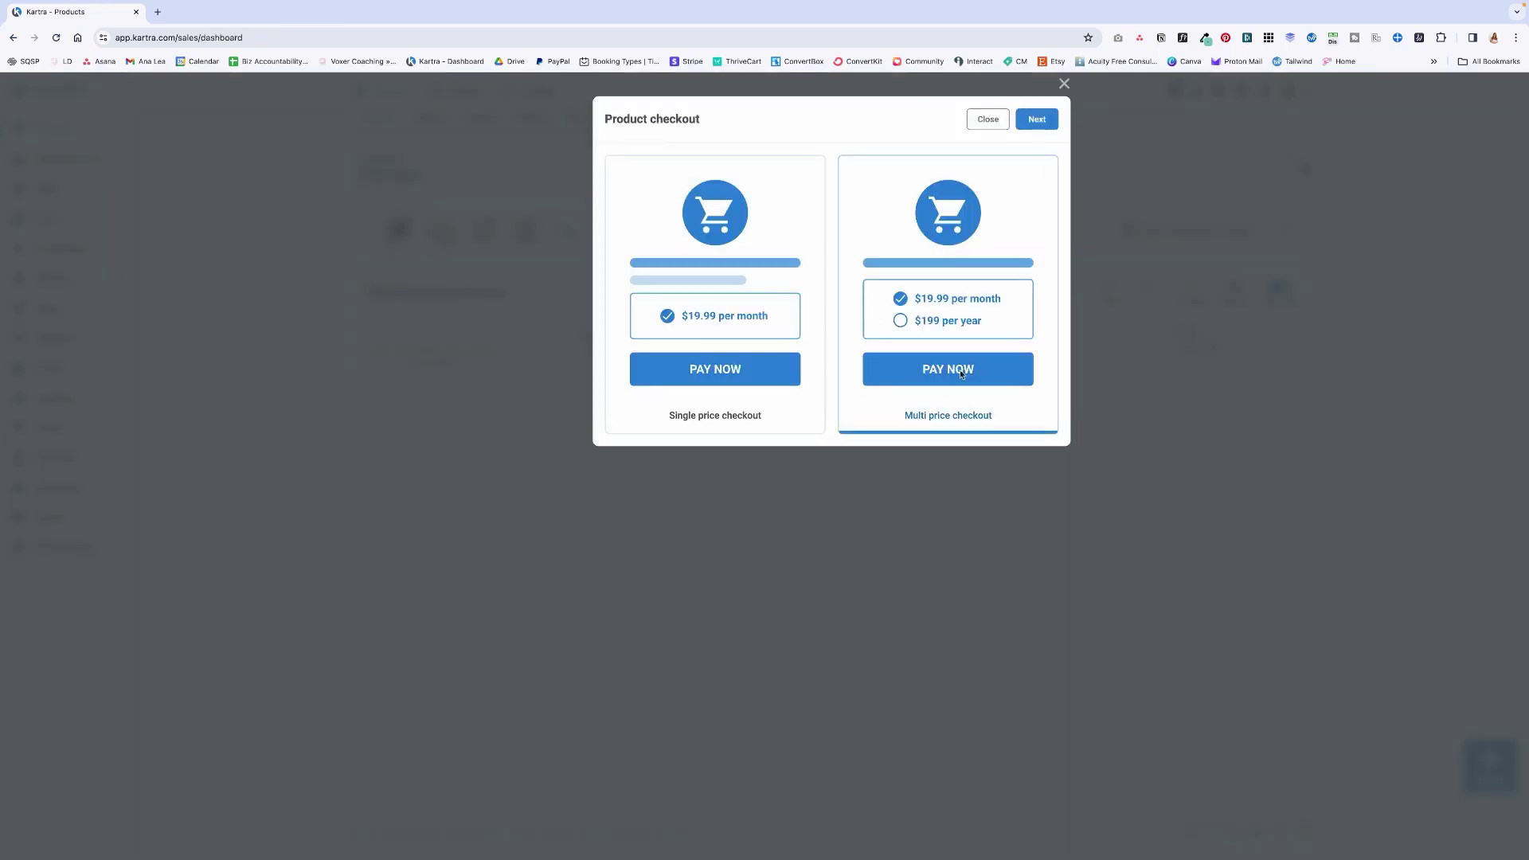
left_click(1036, 120)
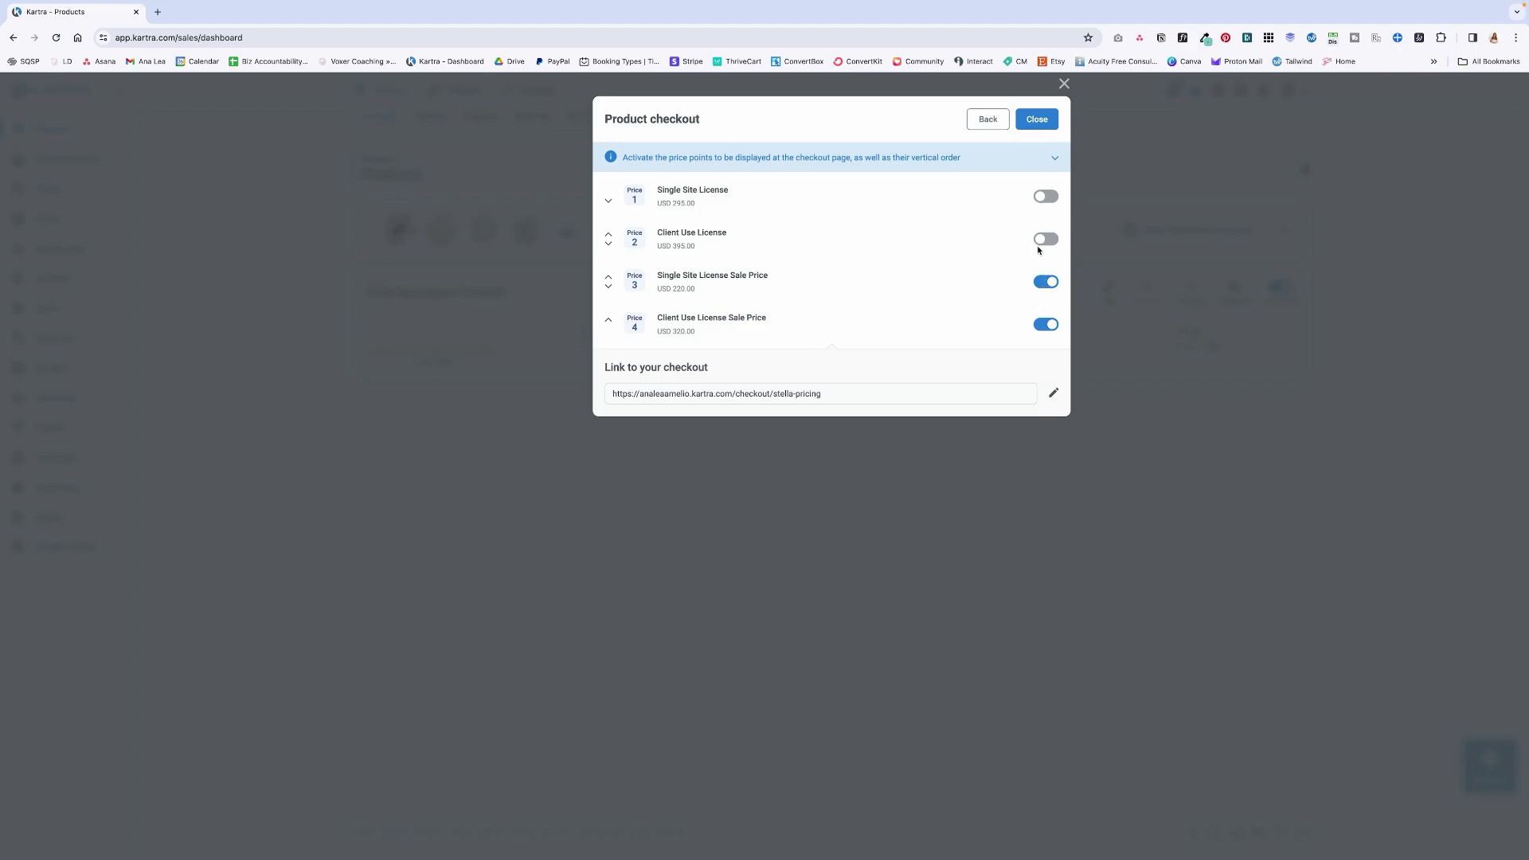
left_click_drag(846, 396, 606, 392)
key("ctrl+c")
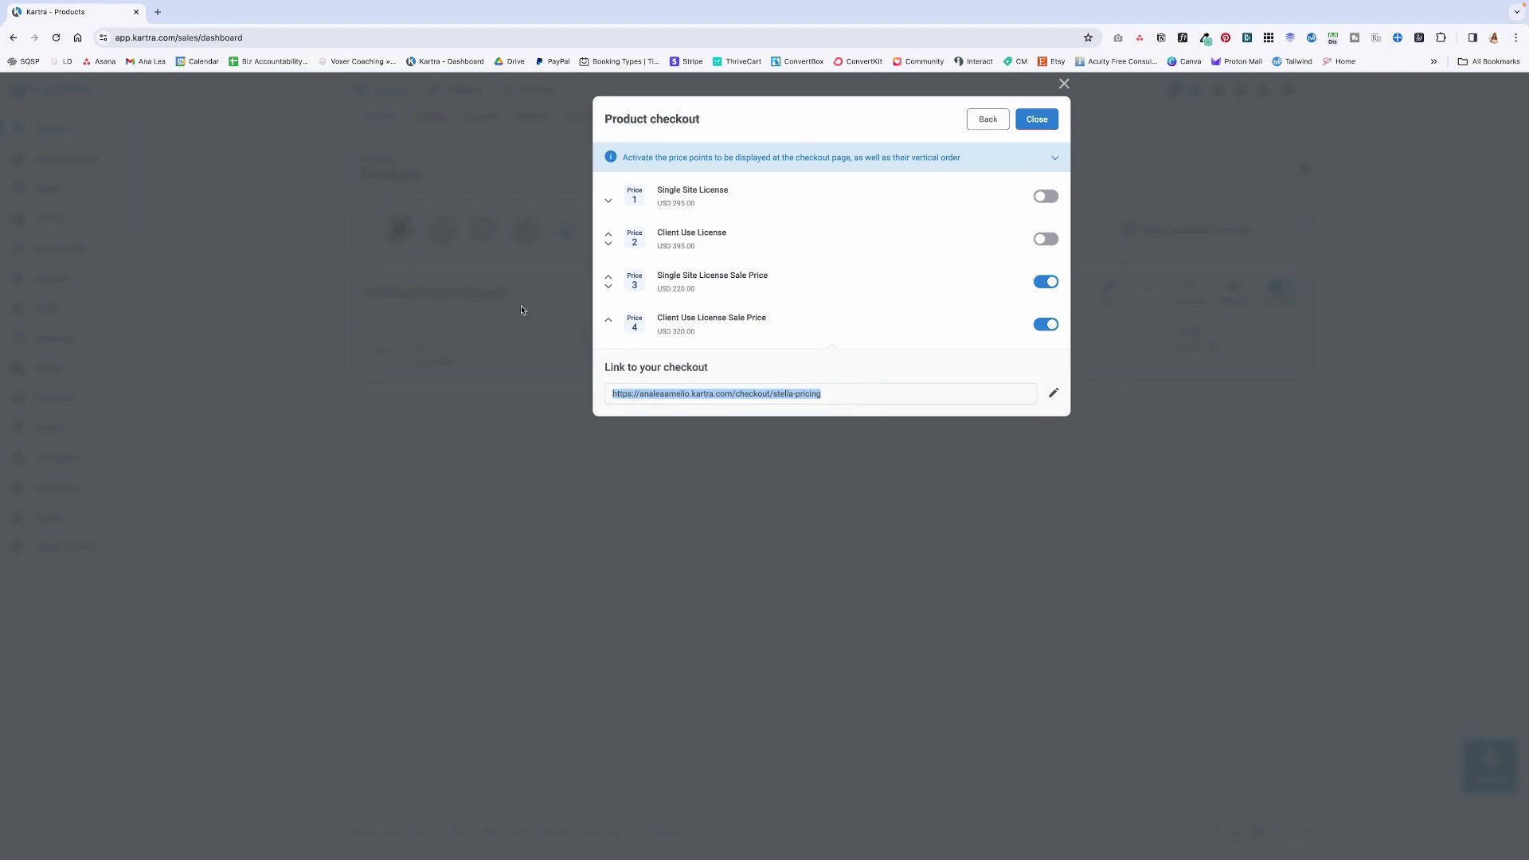
Step: Open the copied checkout link in a new browser tab, select the Client Use License Sale Price option, and close the checkout page
left_click(157, 13)
key("ctrl+v")
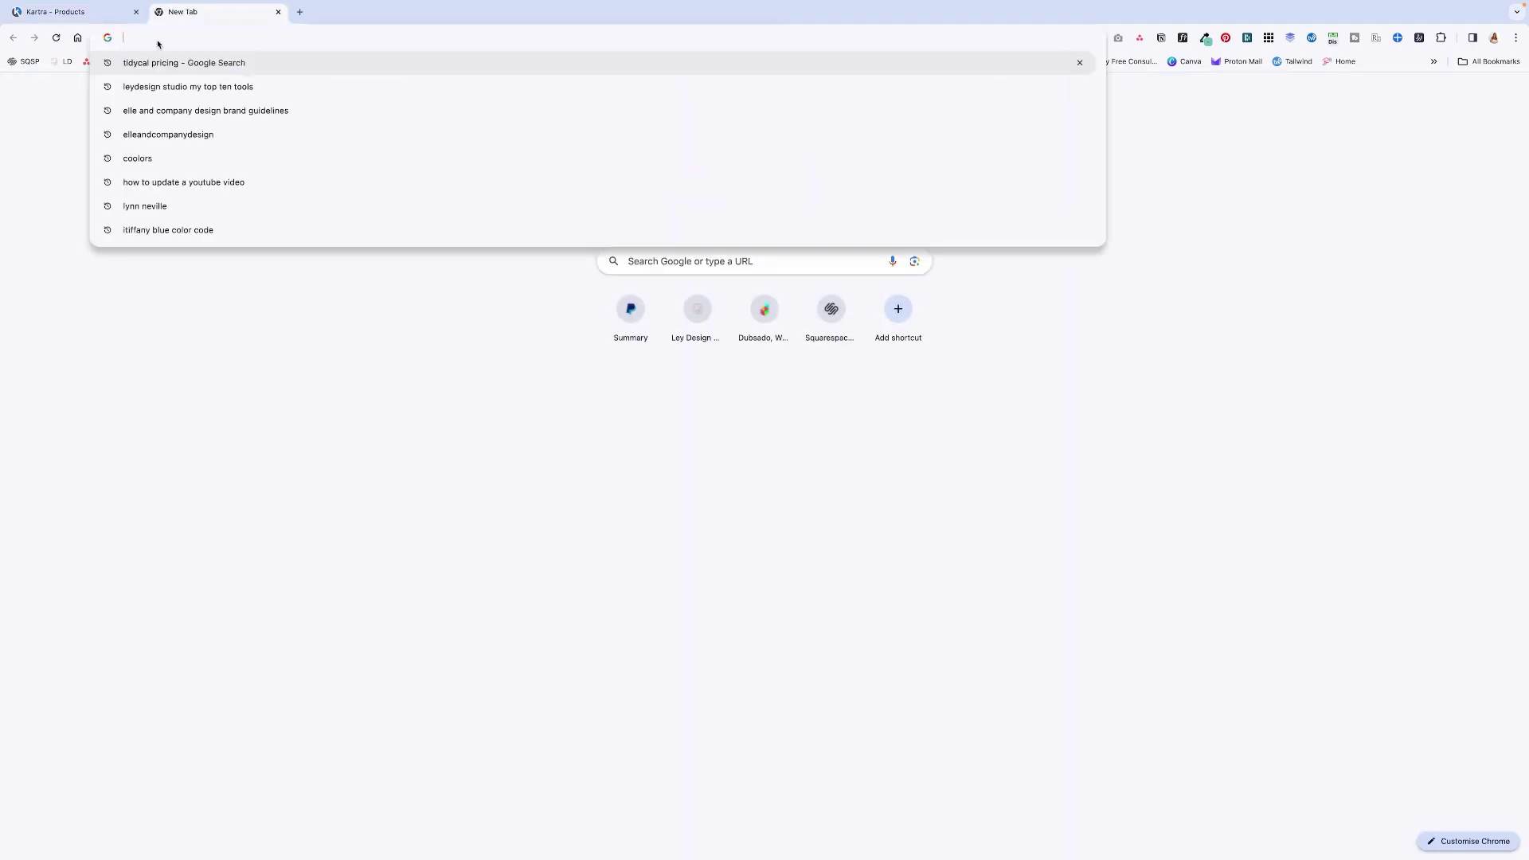
key("Return")
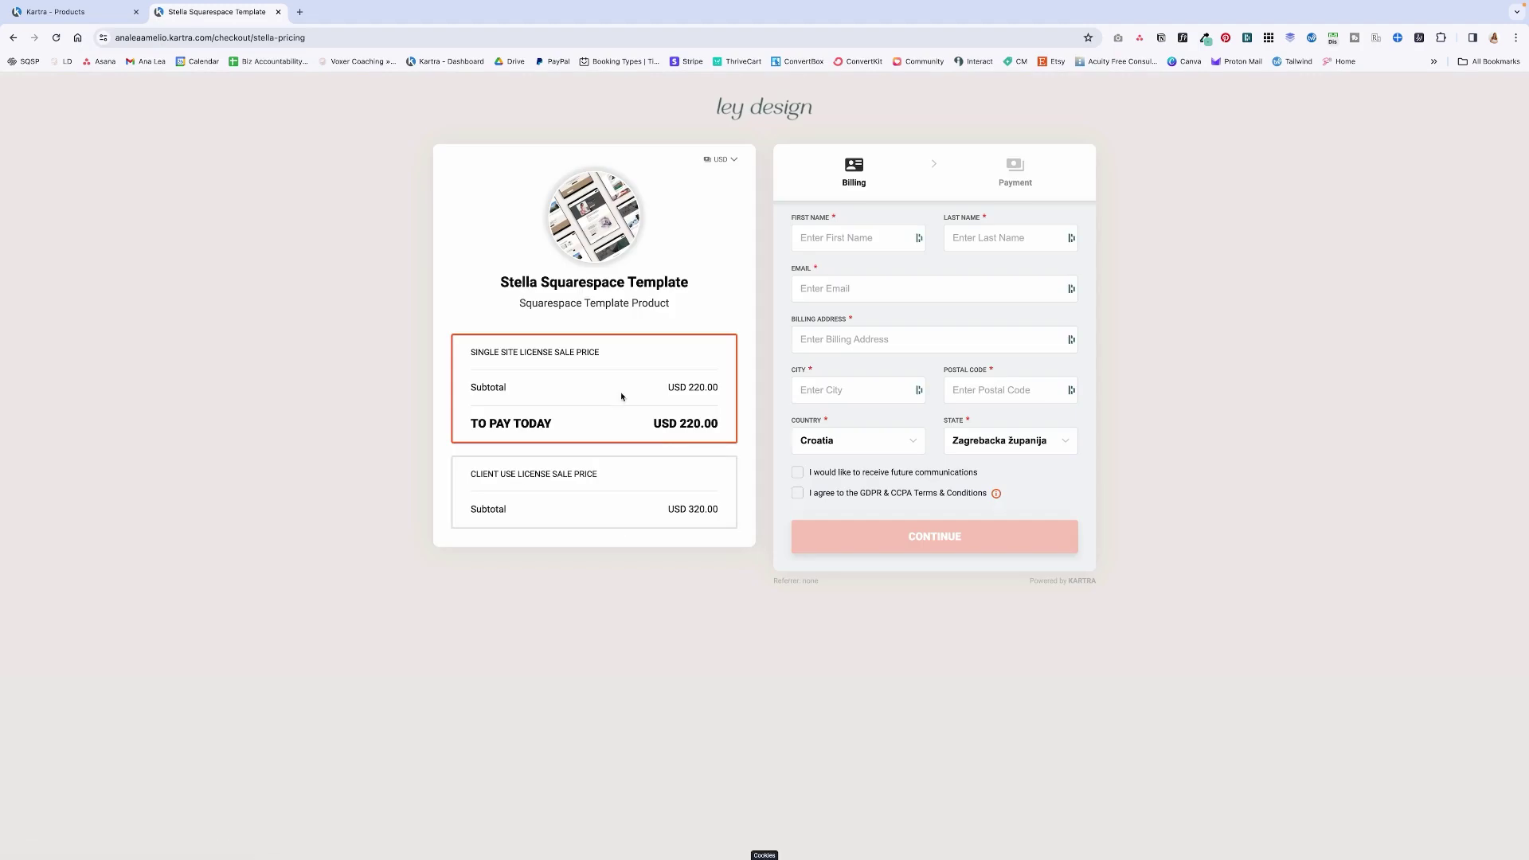
left_click(622, 475)
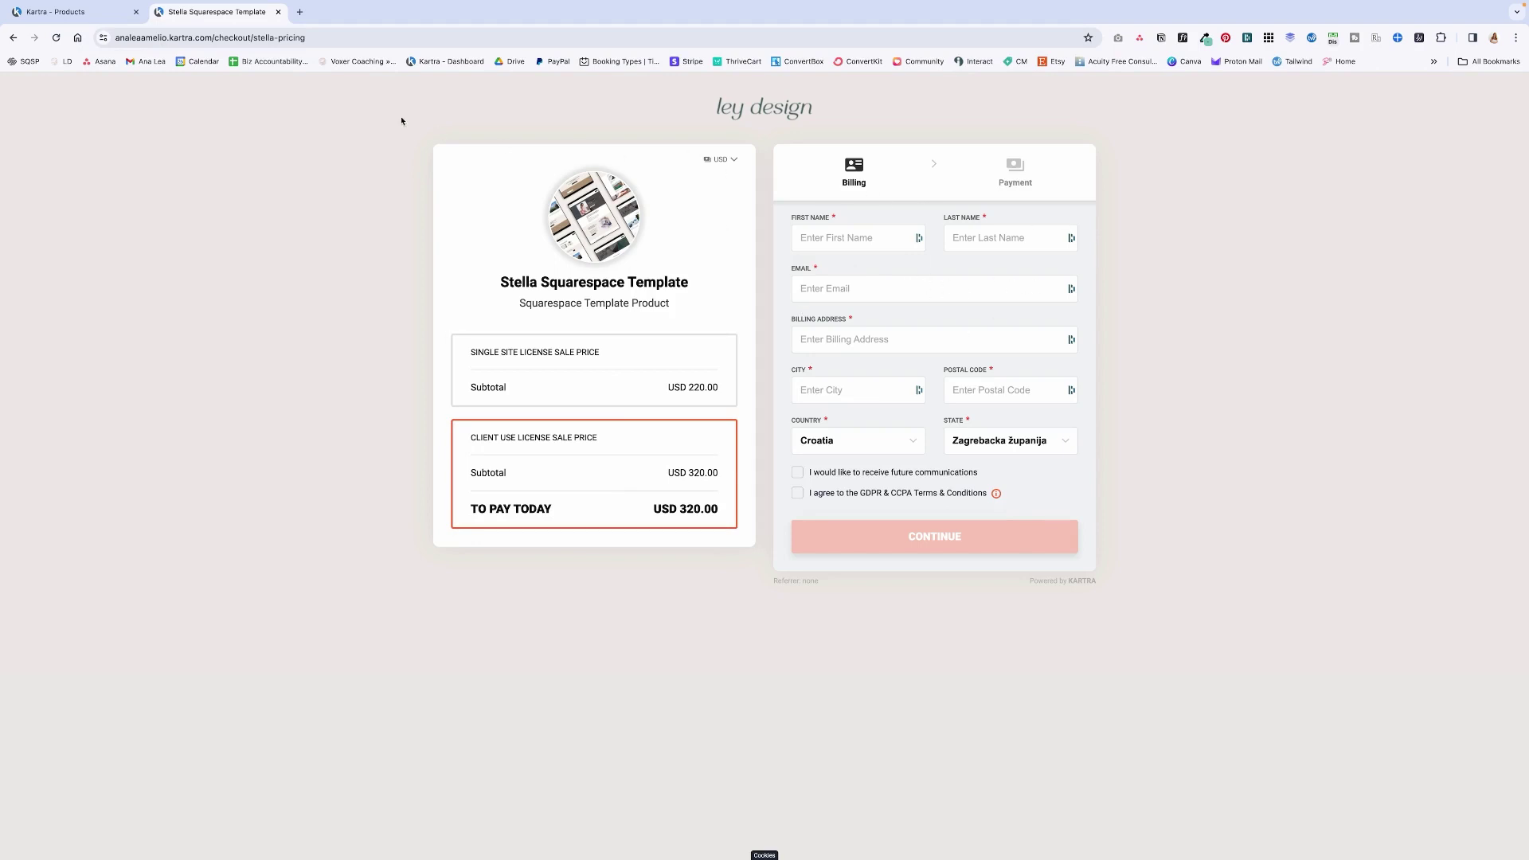
key("super+w")
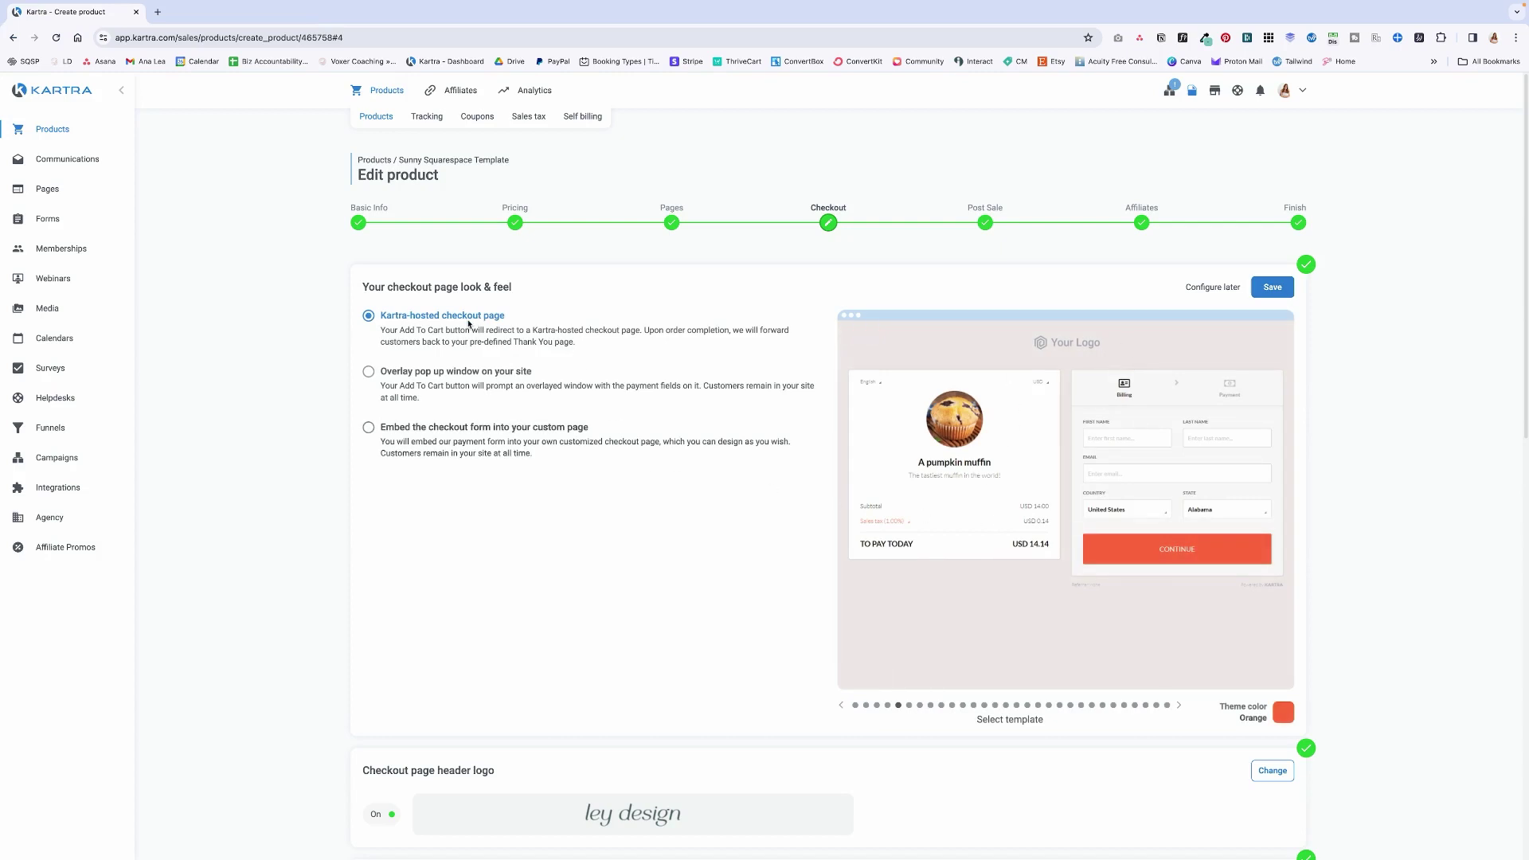
Step: Set the checkout page look to an overlay pop up window on your site and choose the green template
left_click(468, 372)
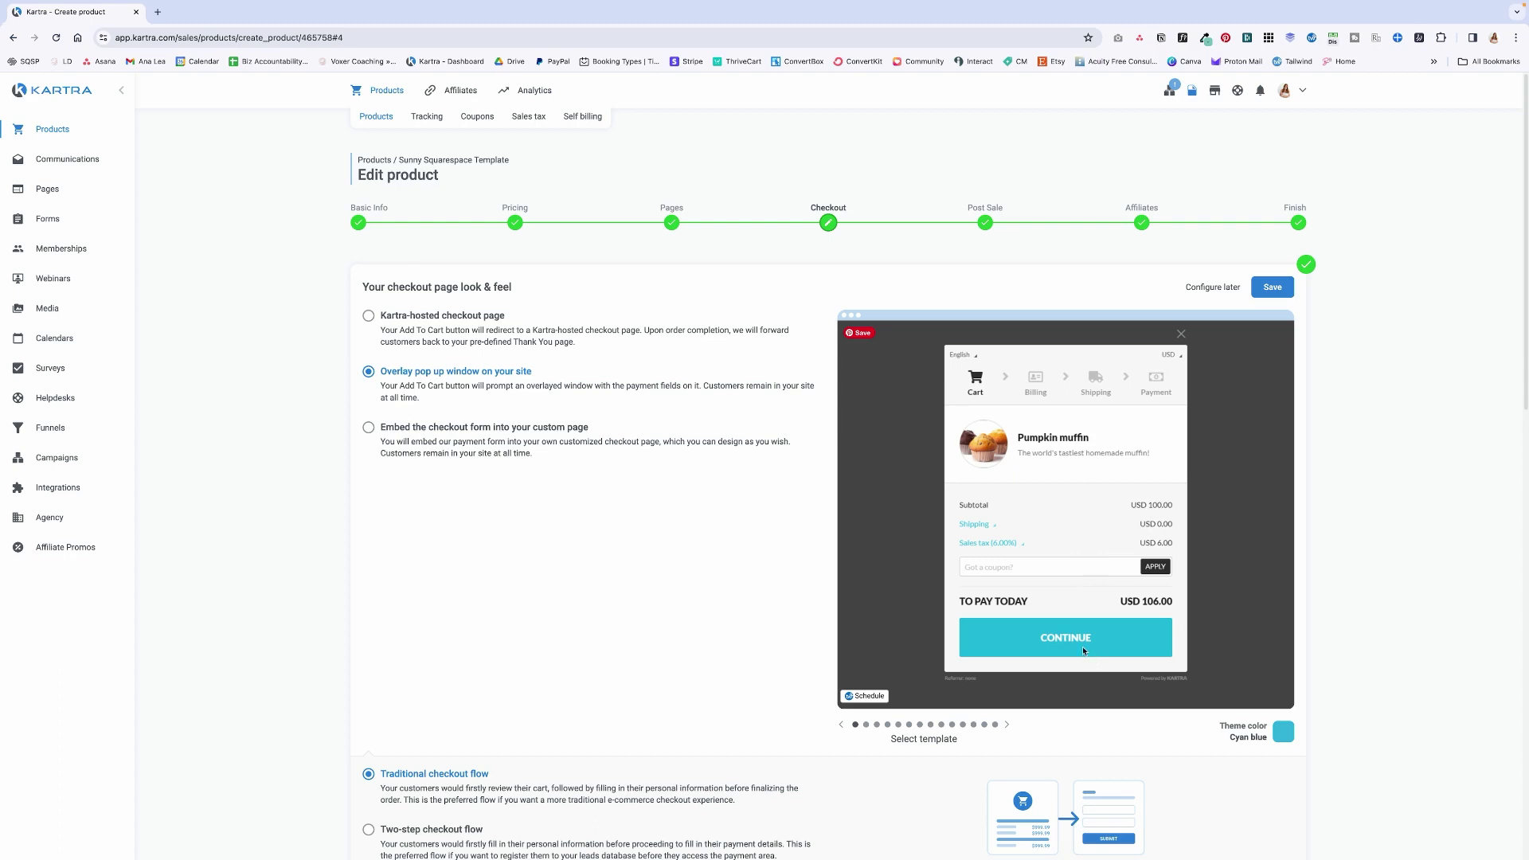
left_click(877, 725)
left_click(888, 725)
left_click(907, 725)
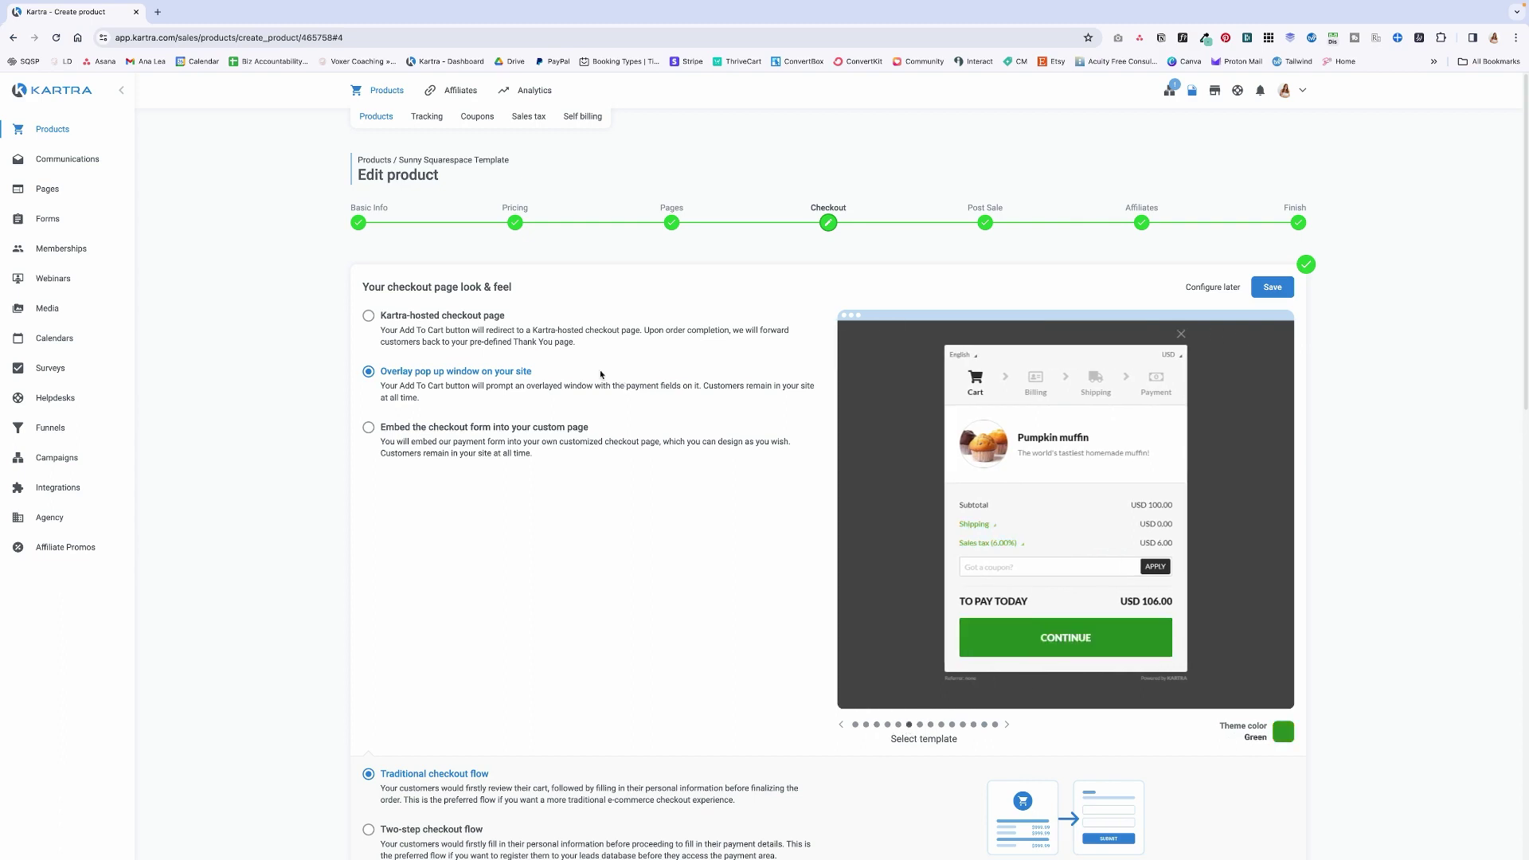
Step: Switch the overlay checkout to the two-step checkout flow and review the remaining checkout settings
scroll(670, 485, "down", 5)
scroll(671, 486, "down", 2)
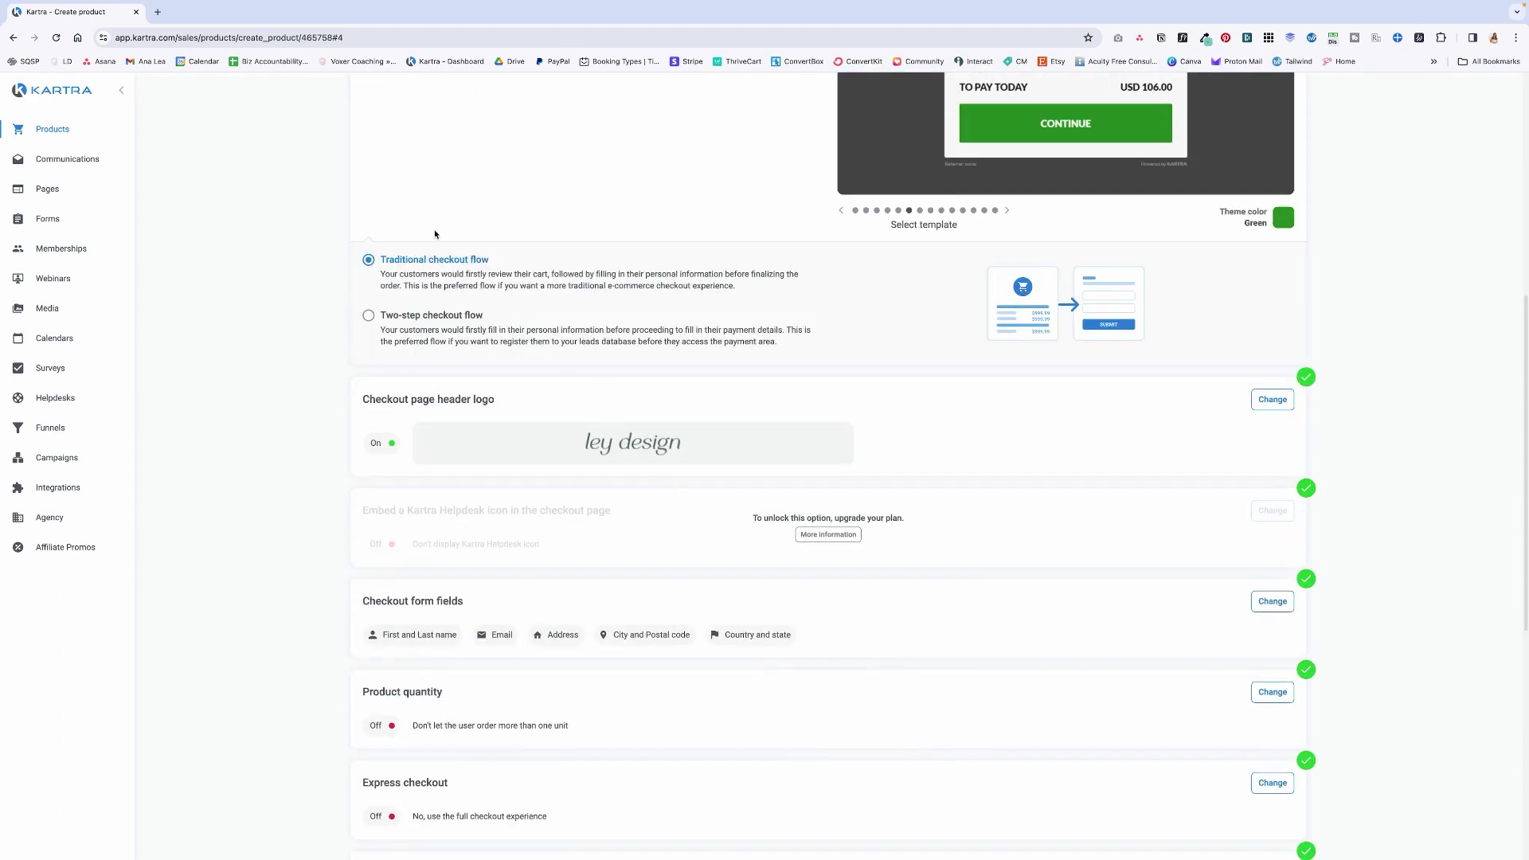
left_click(444, 315)
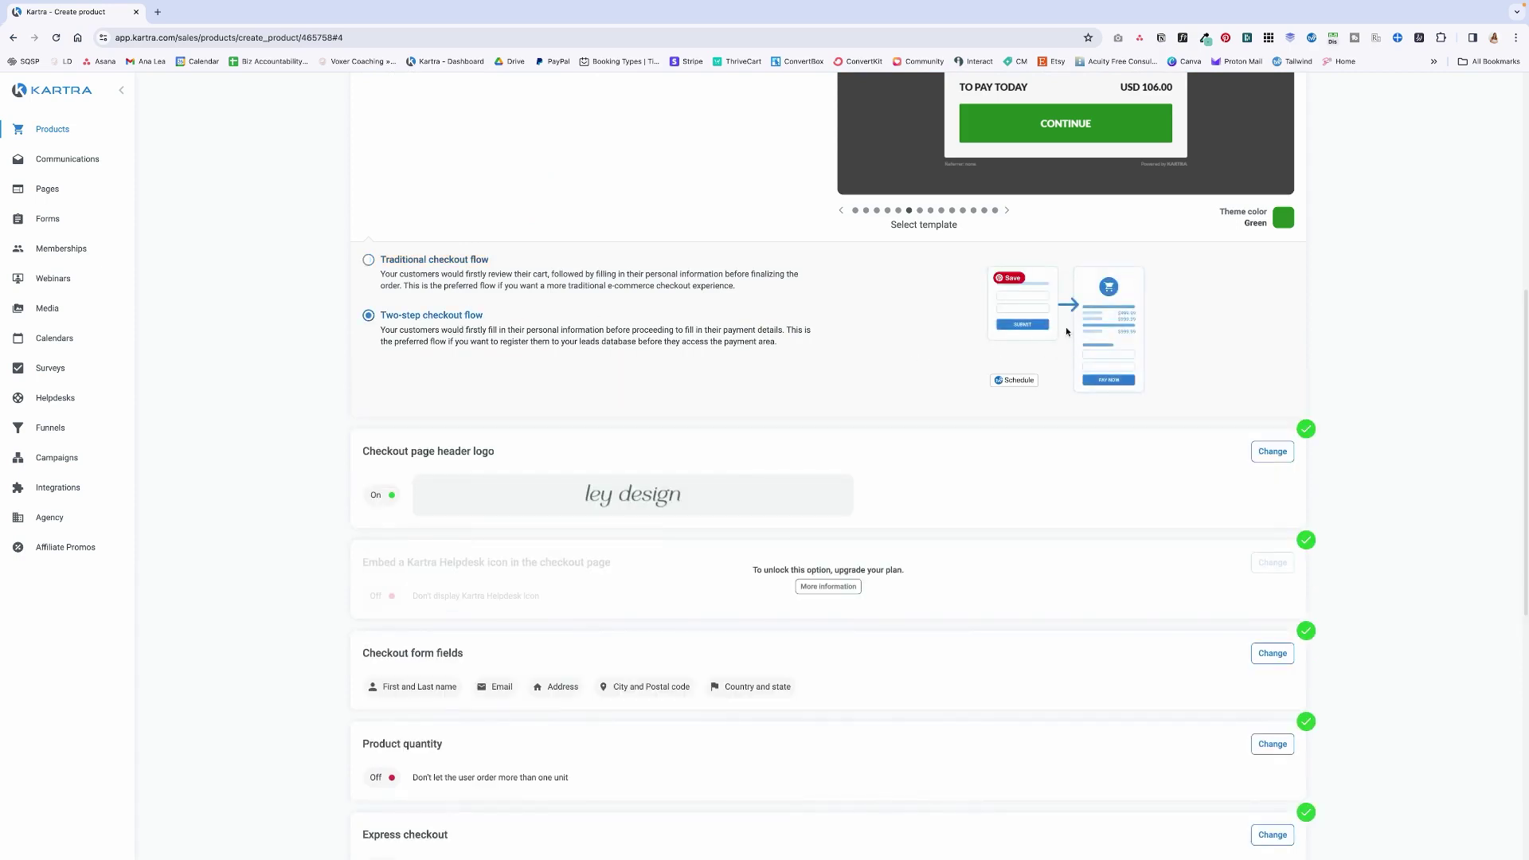
scroll(1008, 334, "up", 2)
scroll(1008, 334, "down", 10)
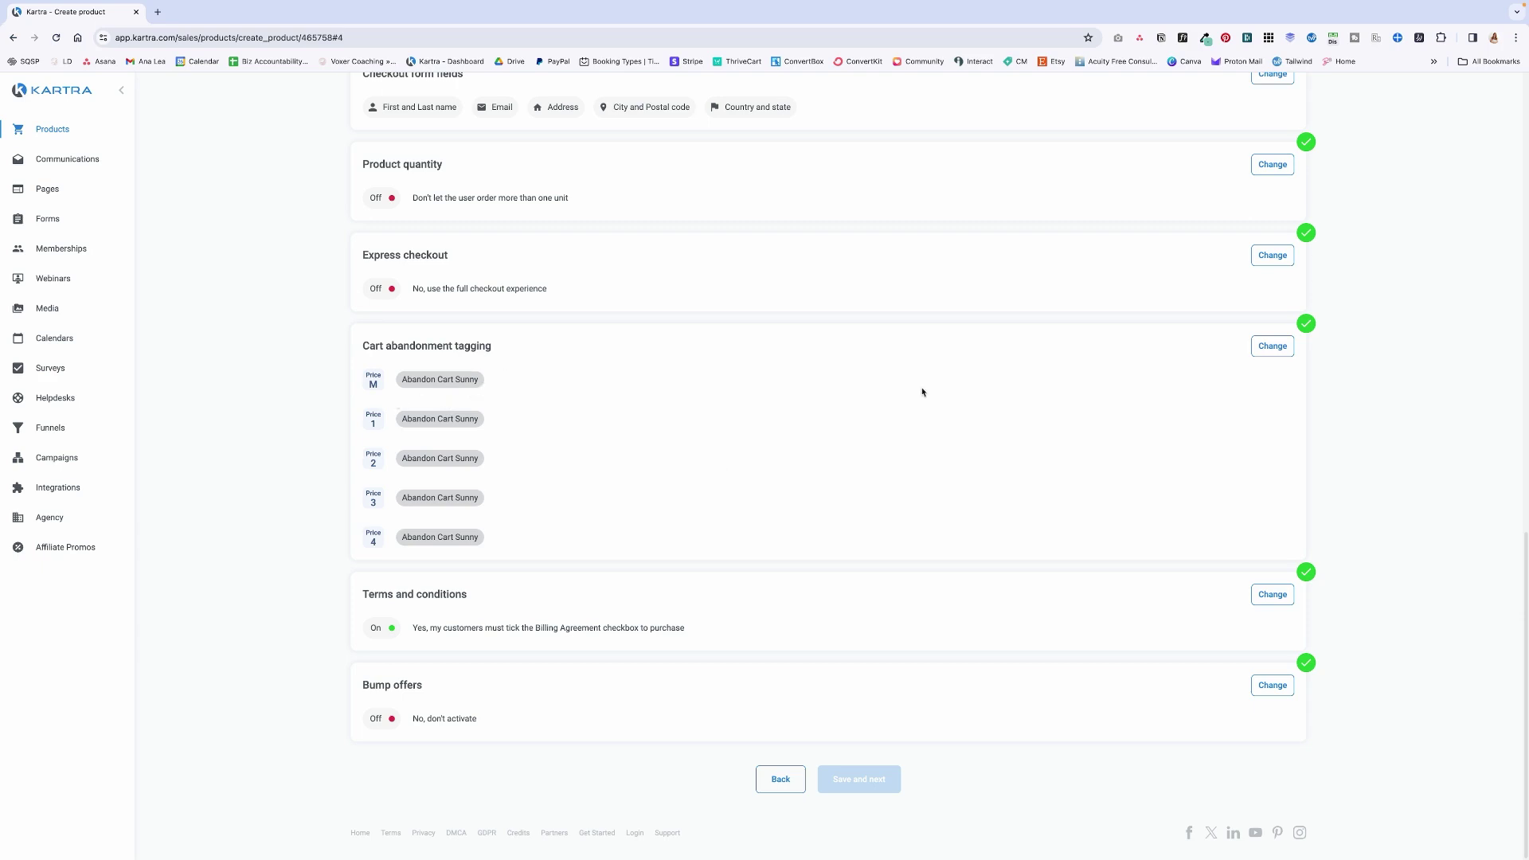
scroll(922, 392, "up", 6)
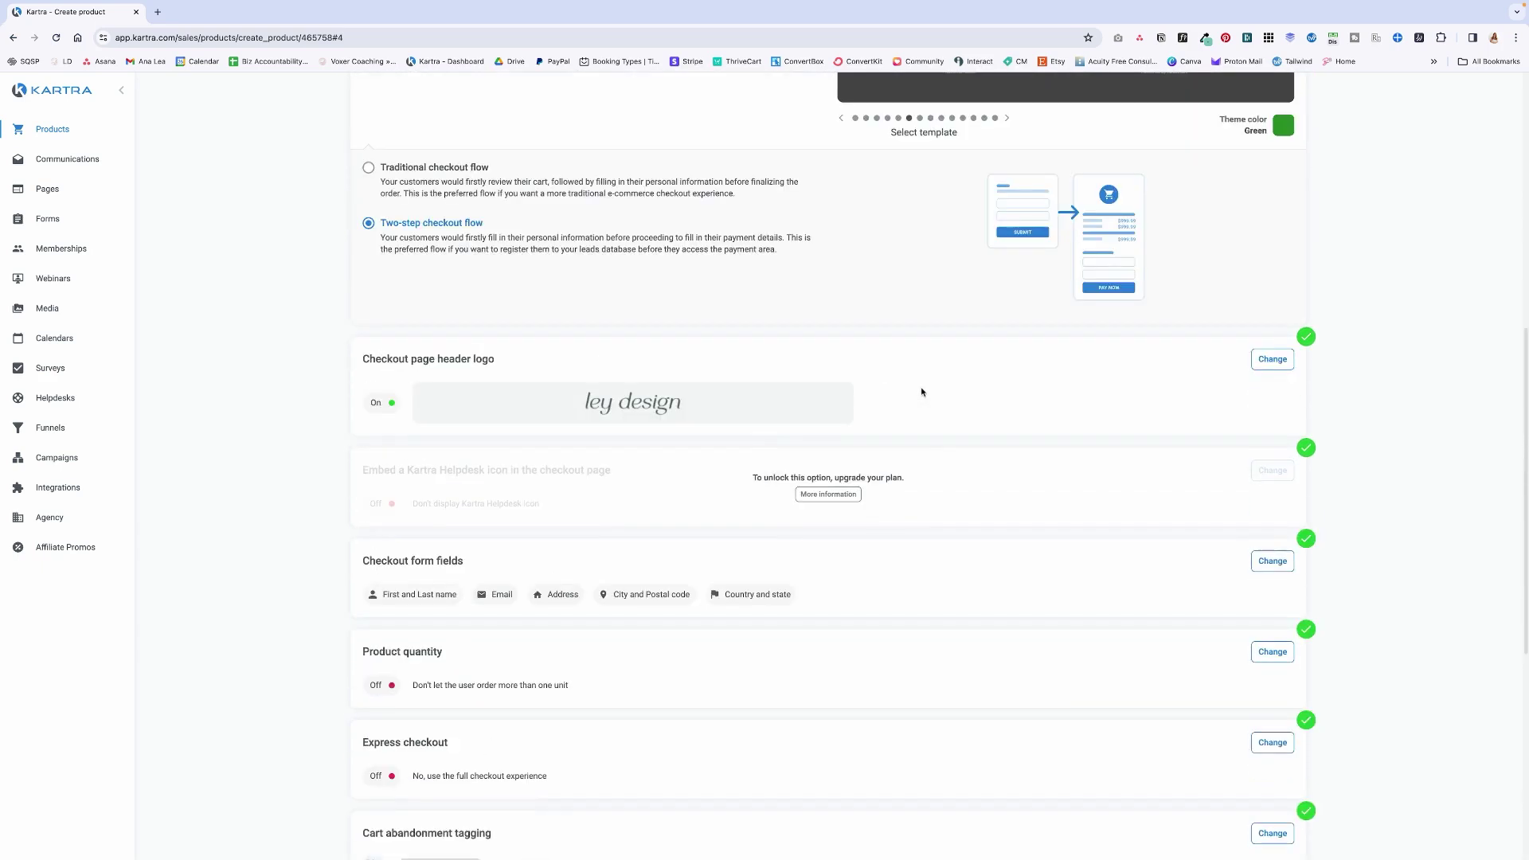
scroll(923, 392, "up", 10)
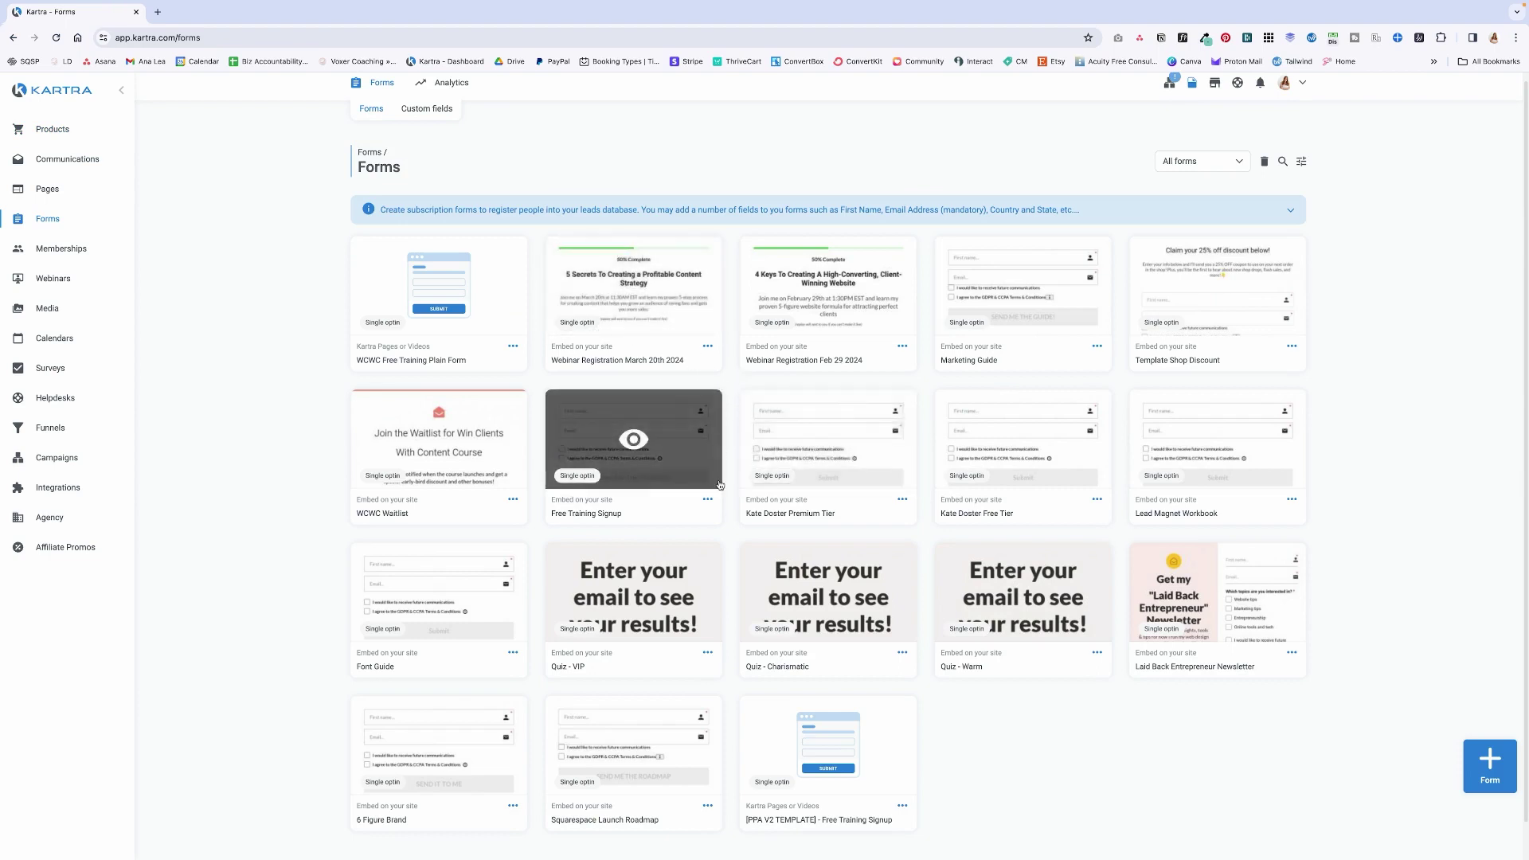
Step: View the membership portal's Welcome page and open the Submit your question post
scroll(705, 441, "down", 1)
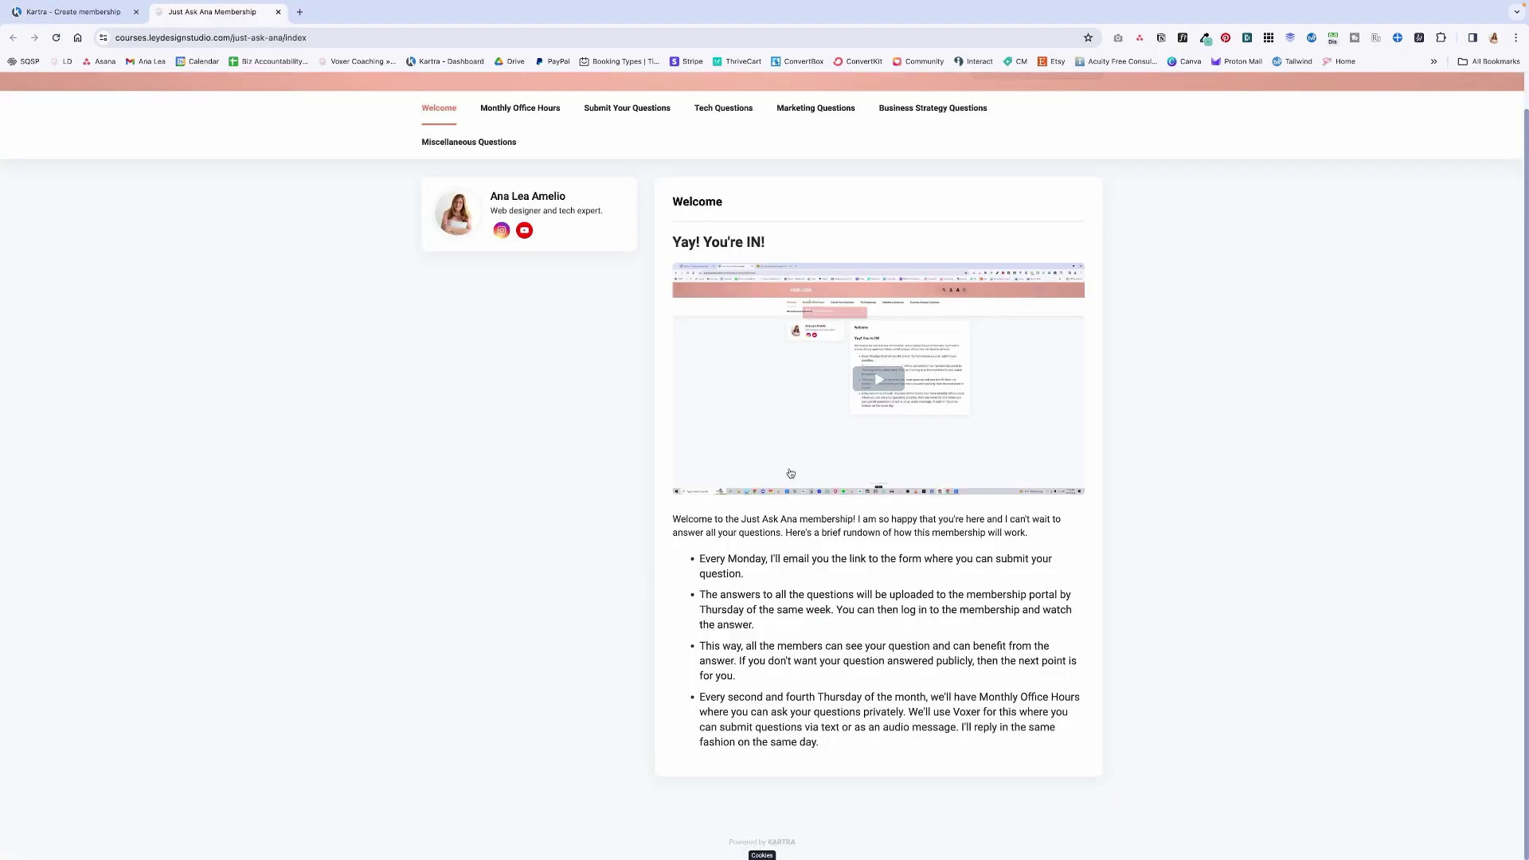
scroll(754, 430, "up", 1)
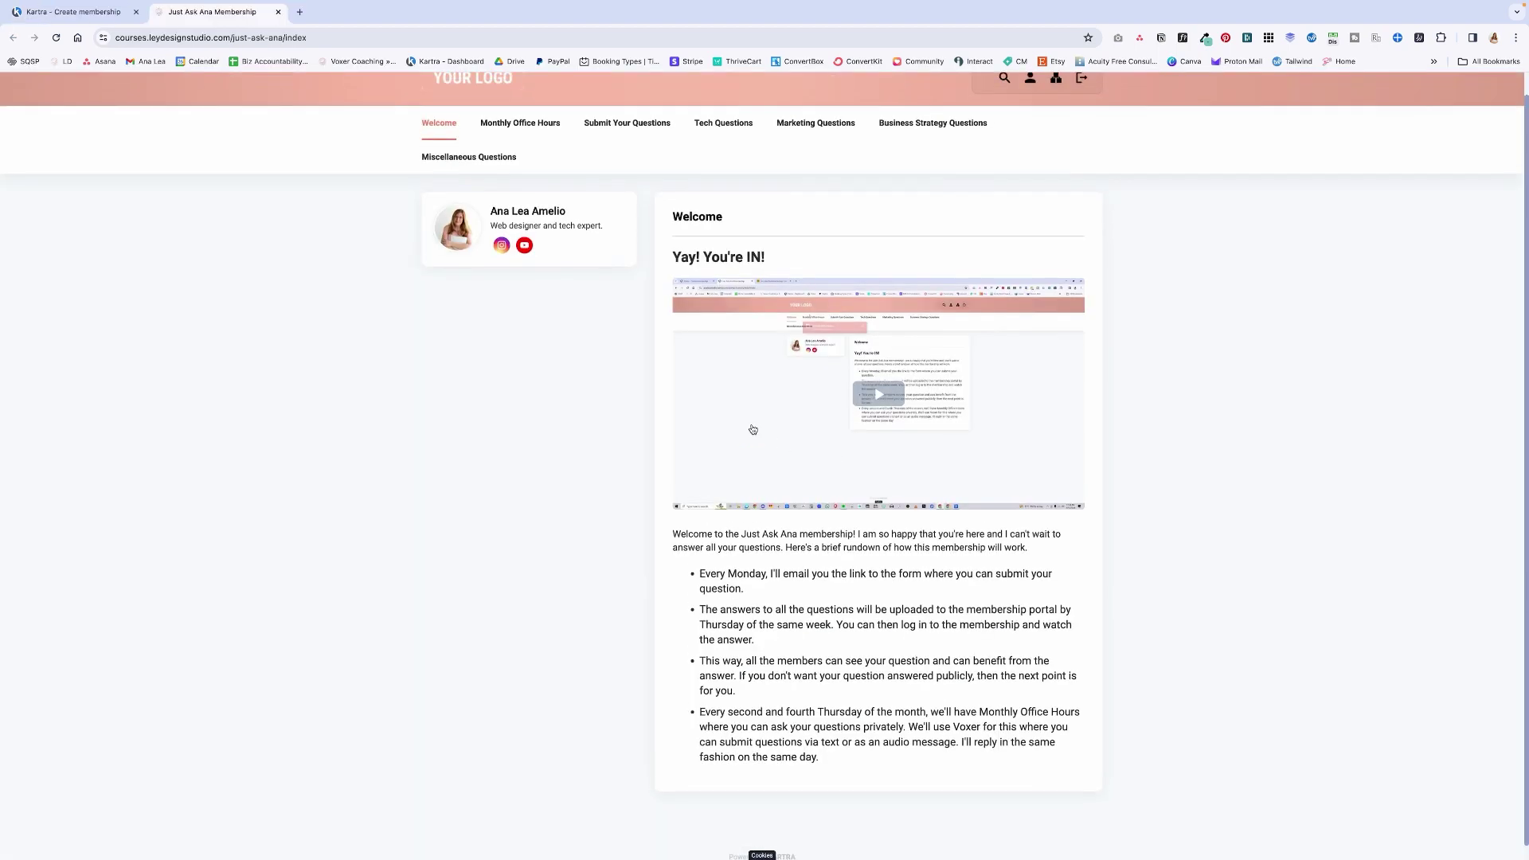
scroll(753, 429, "down", 1)
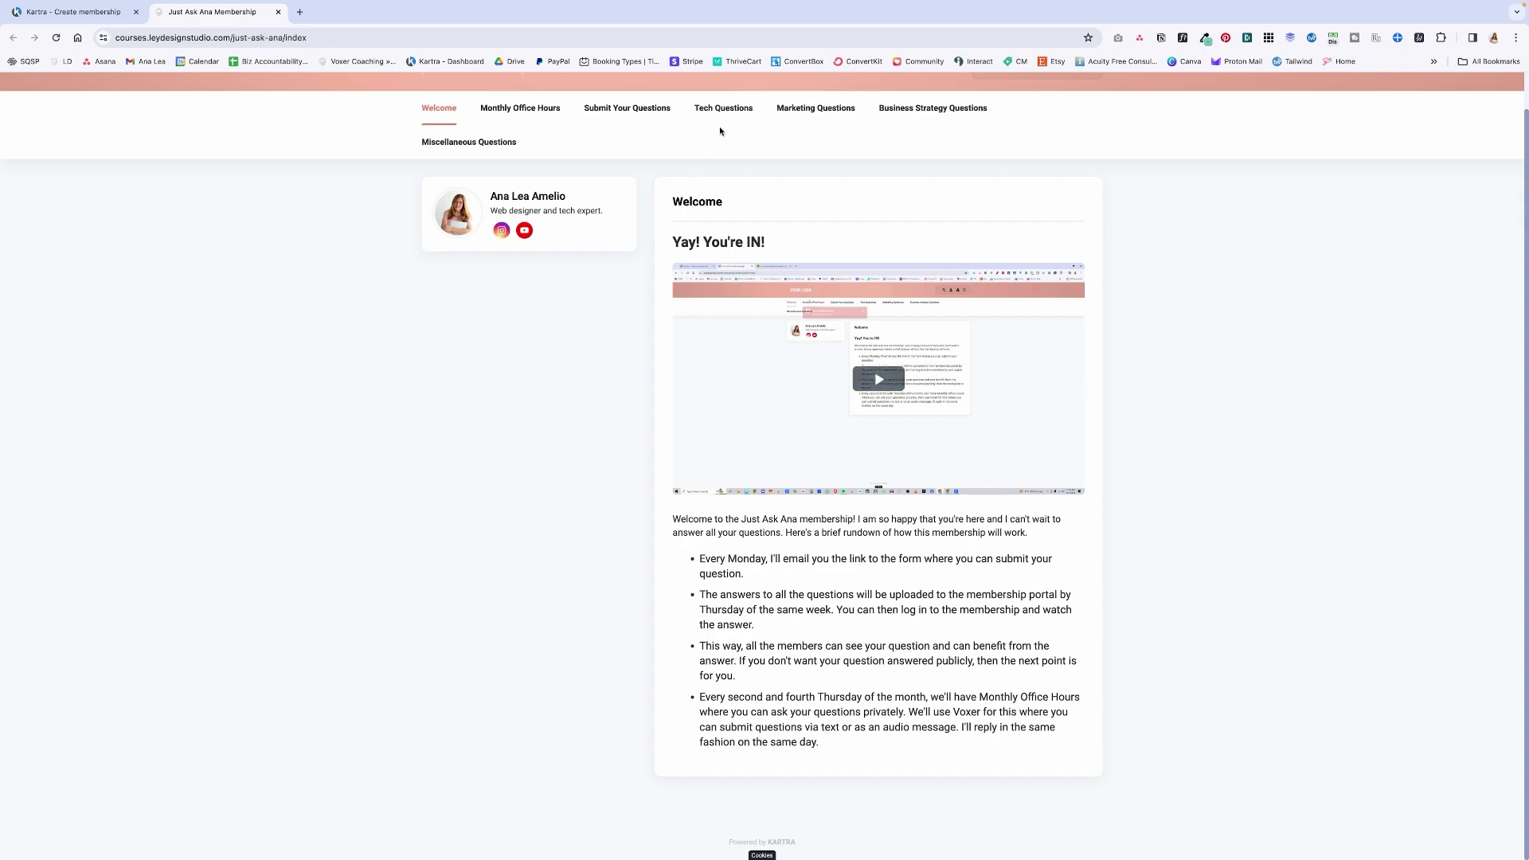
mouse_move(627, 109)
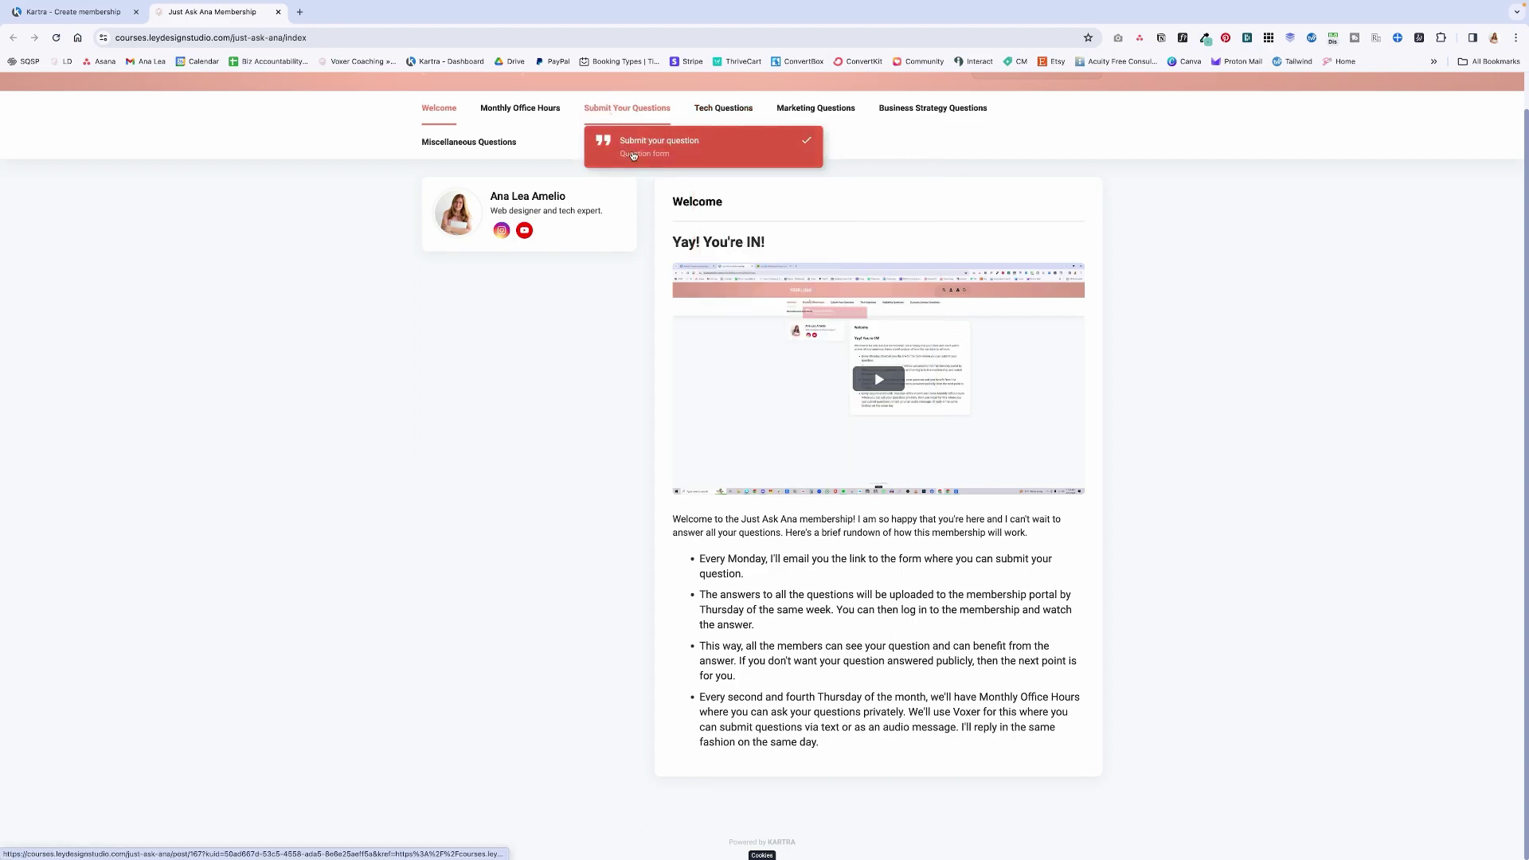
left_click(633, 155)
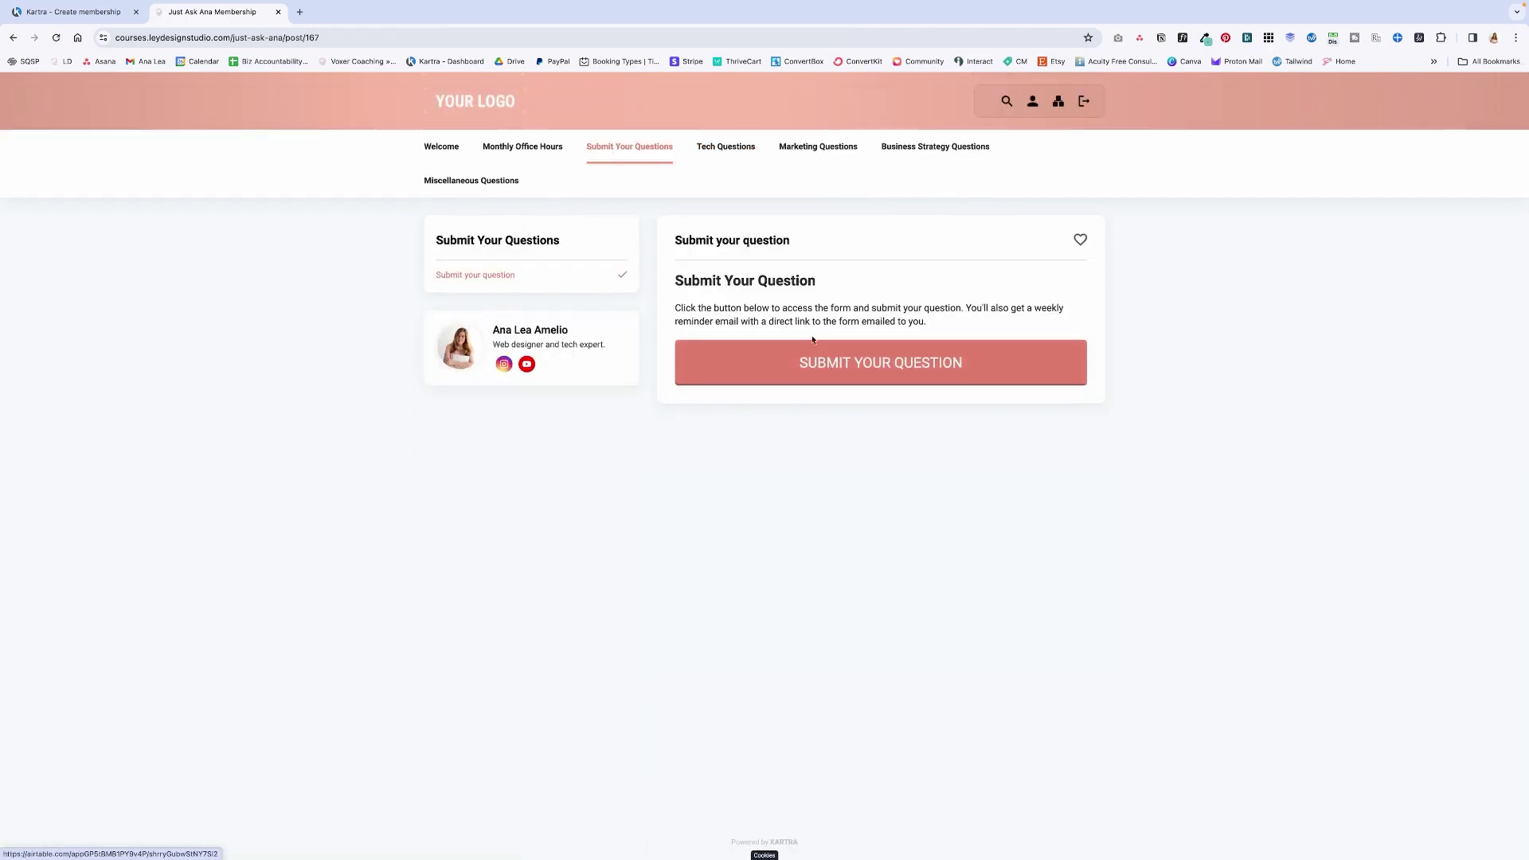
Step: Browse the portal's question categories and view the Tech Questions post about using Google Workspace in regular Gmail
mouse_move(740, 153)
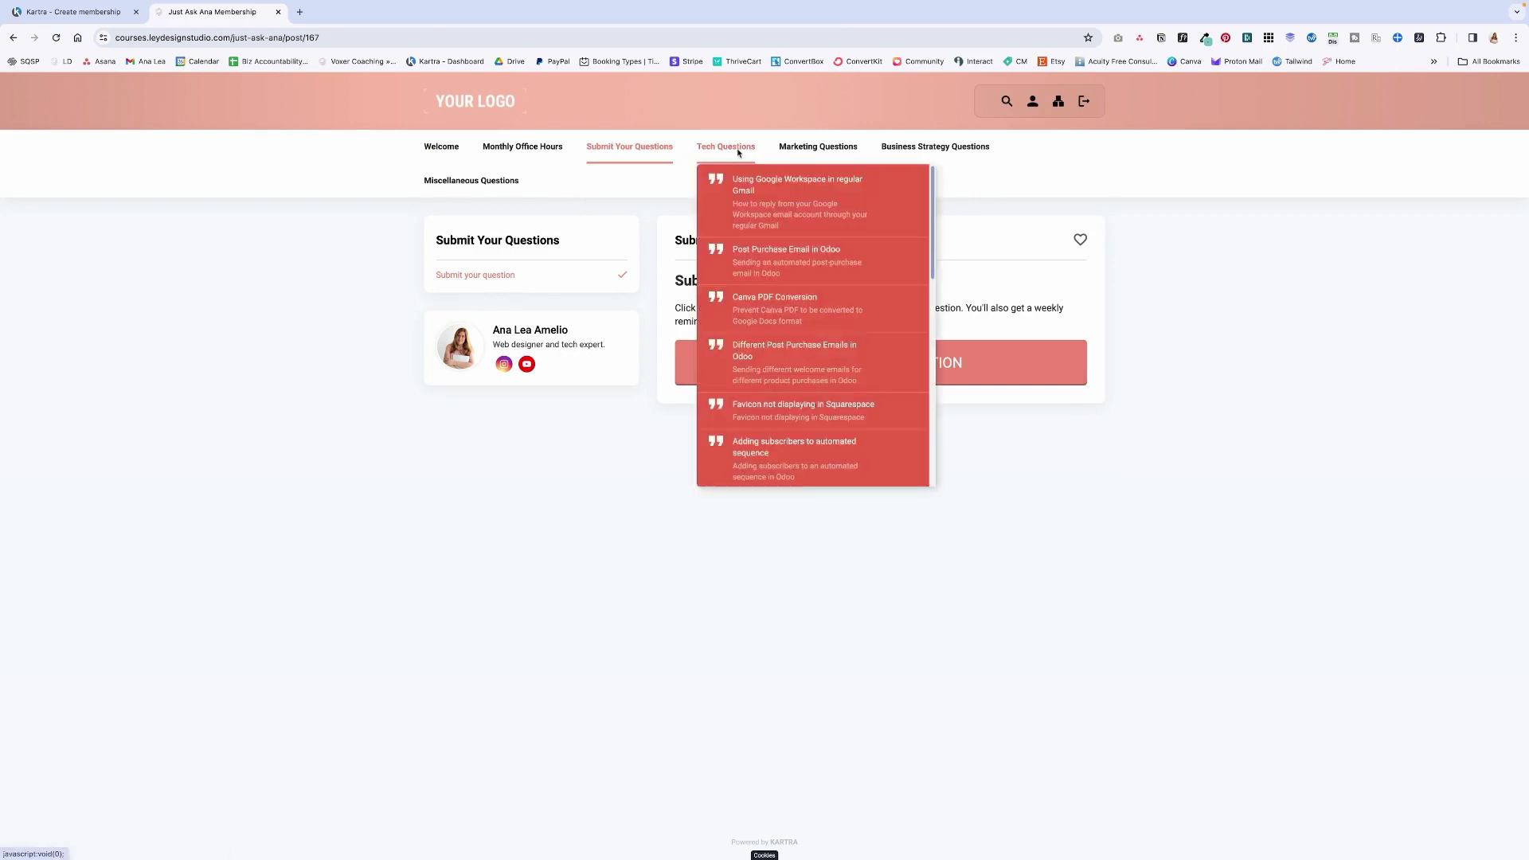
mouse_move(938, 151)
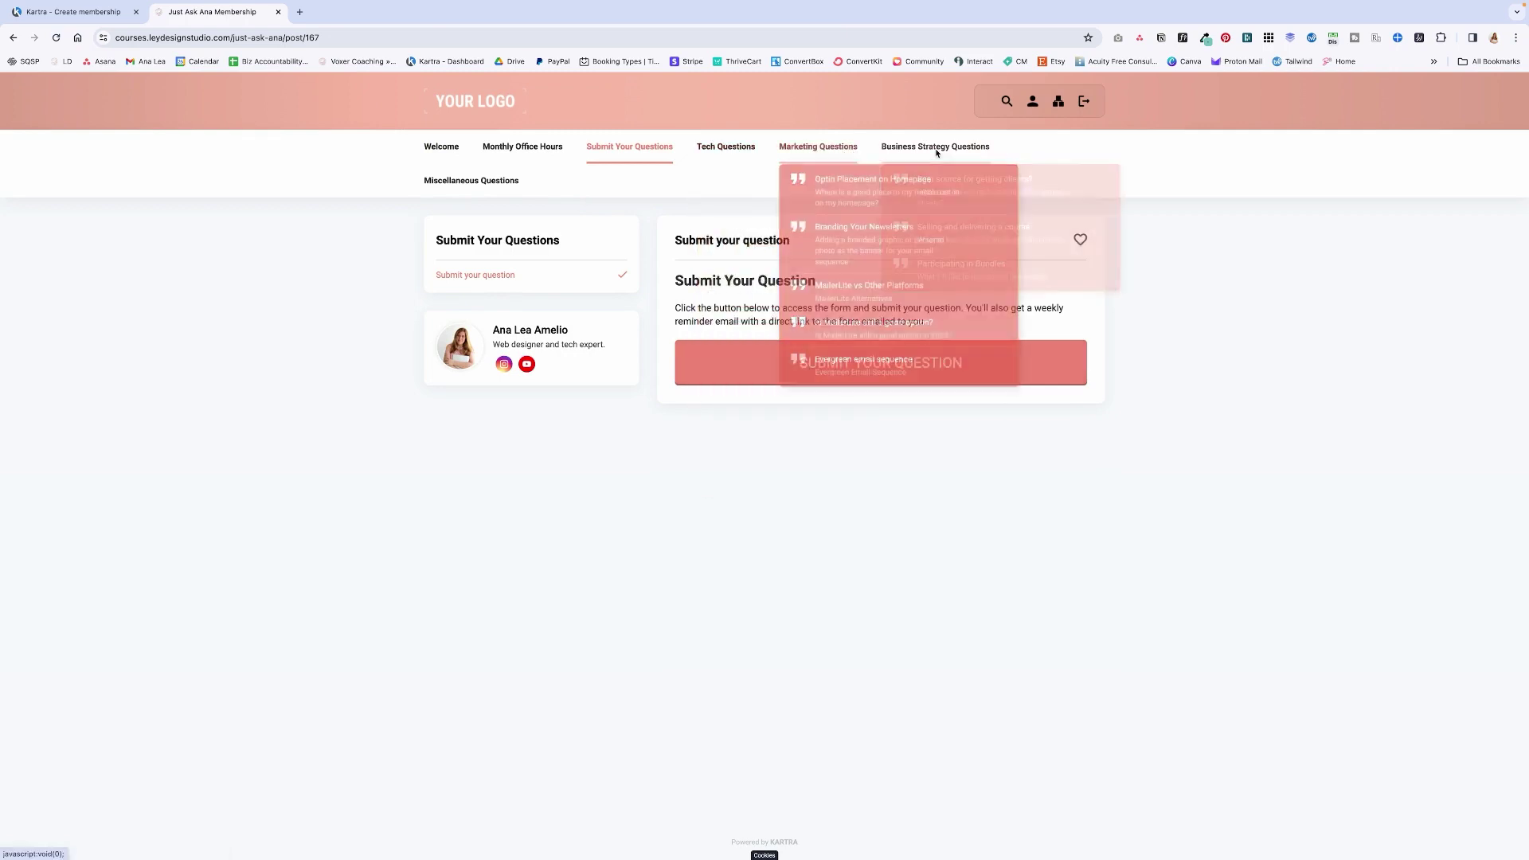
mouse_move(510, 190)
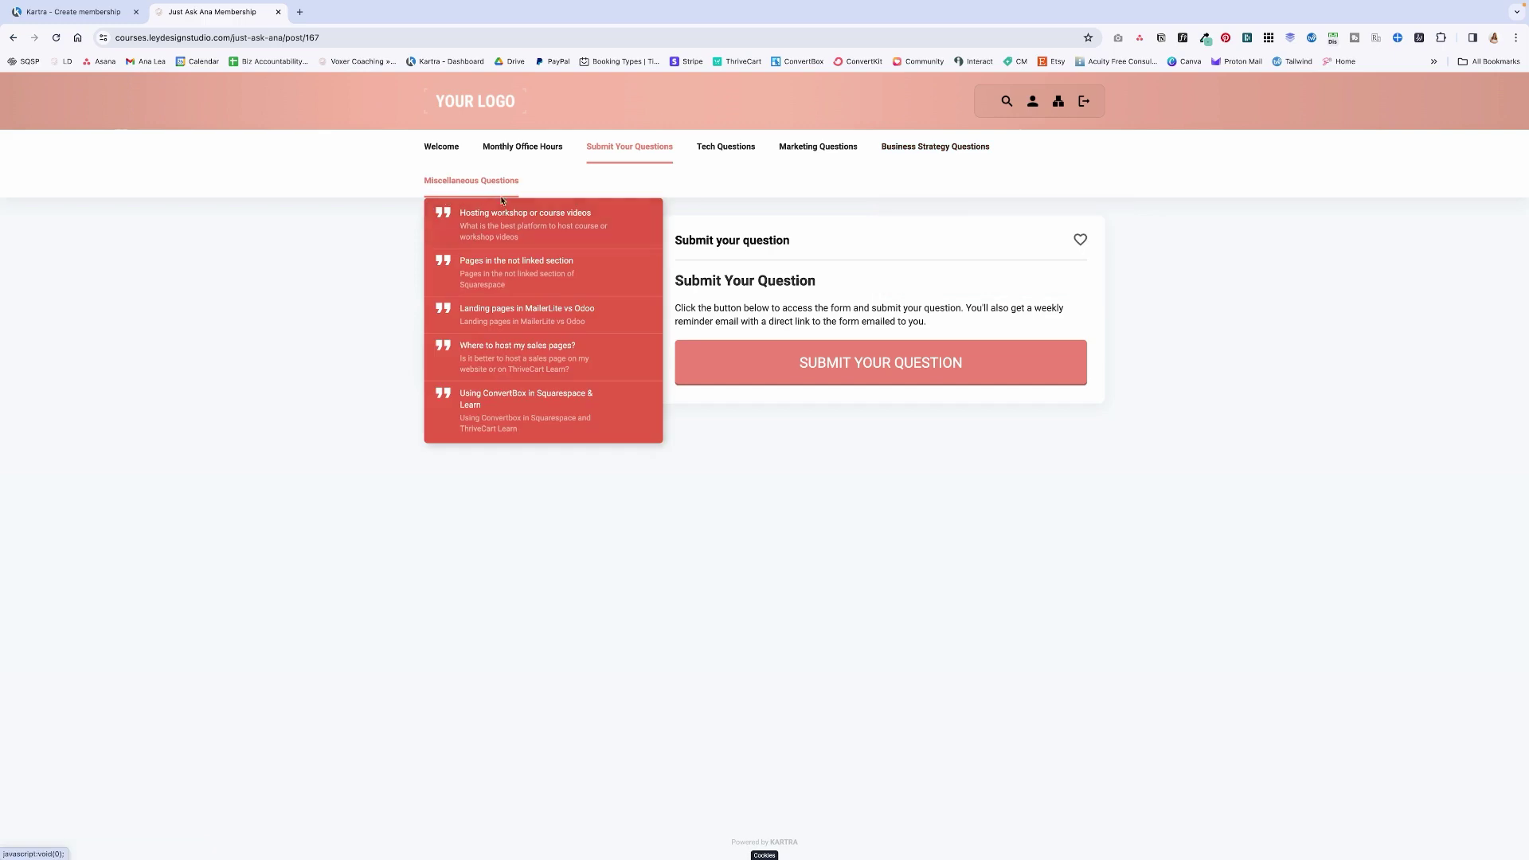
left_click(724, 148)
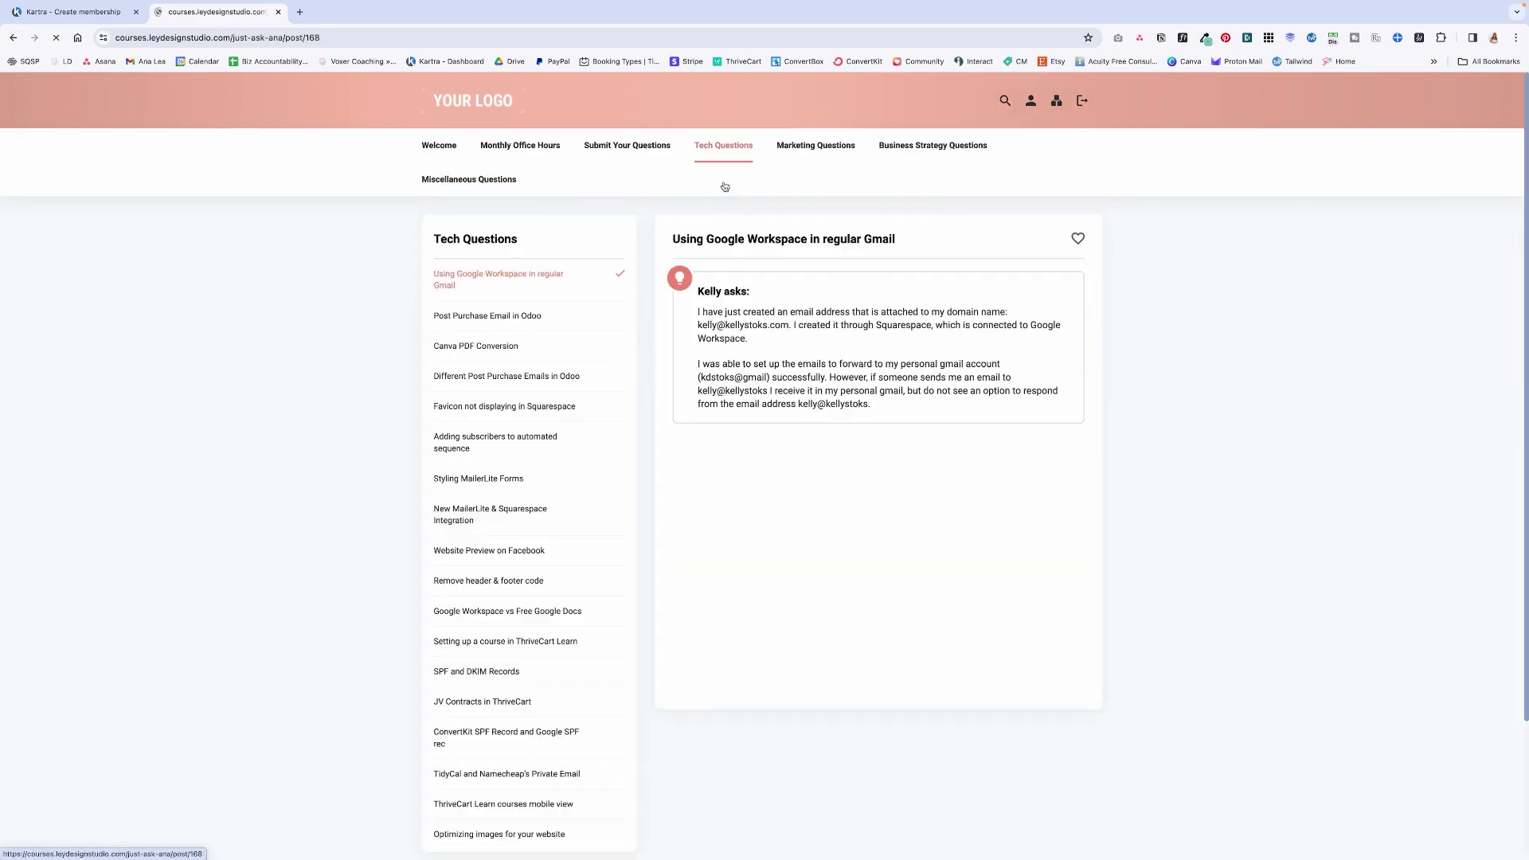
scroll(589, 336, "down", 2)
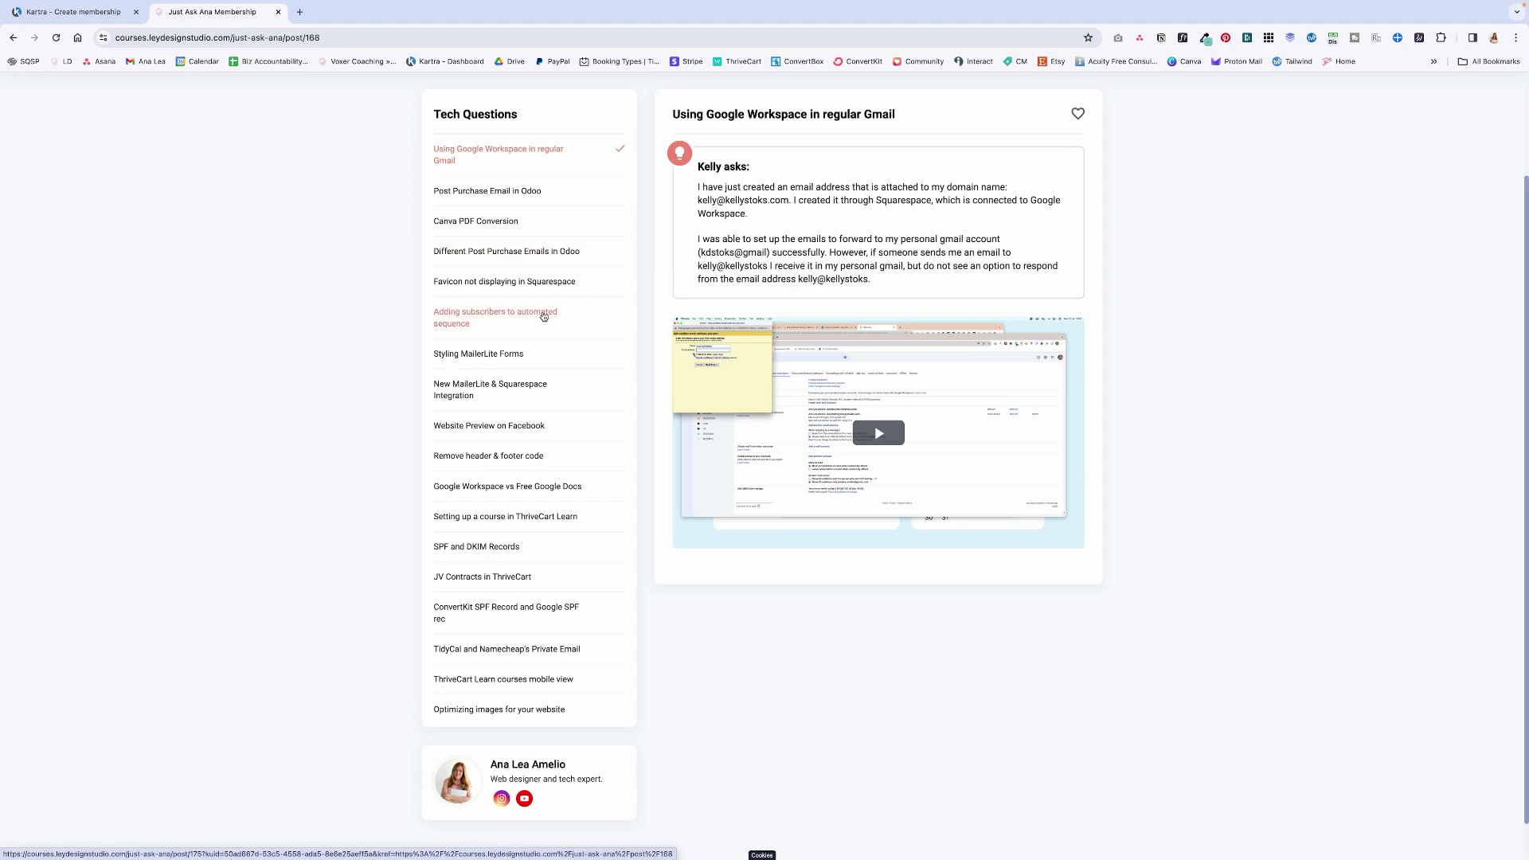
scroll(544, 317, "up", 2)
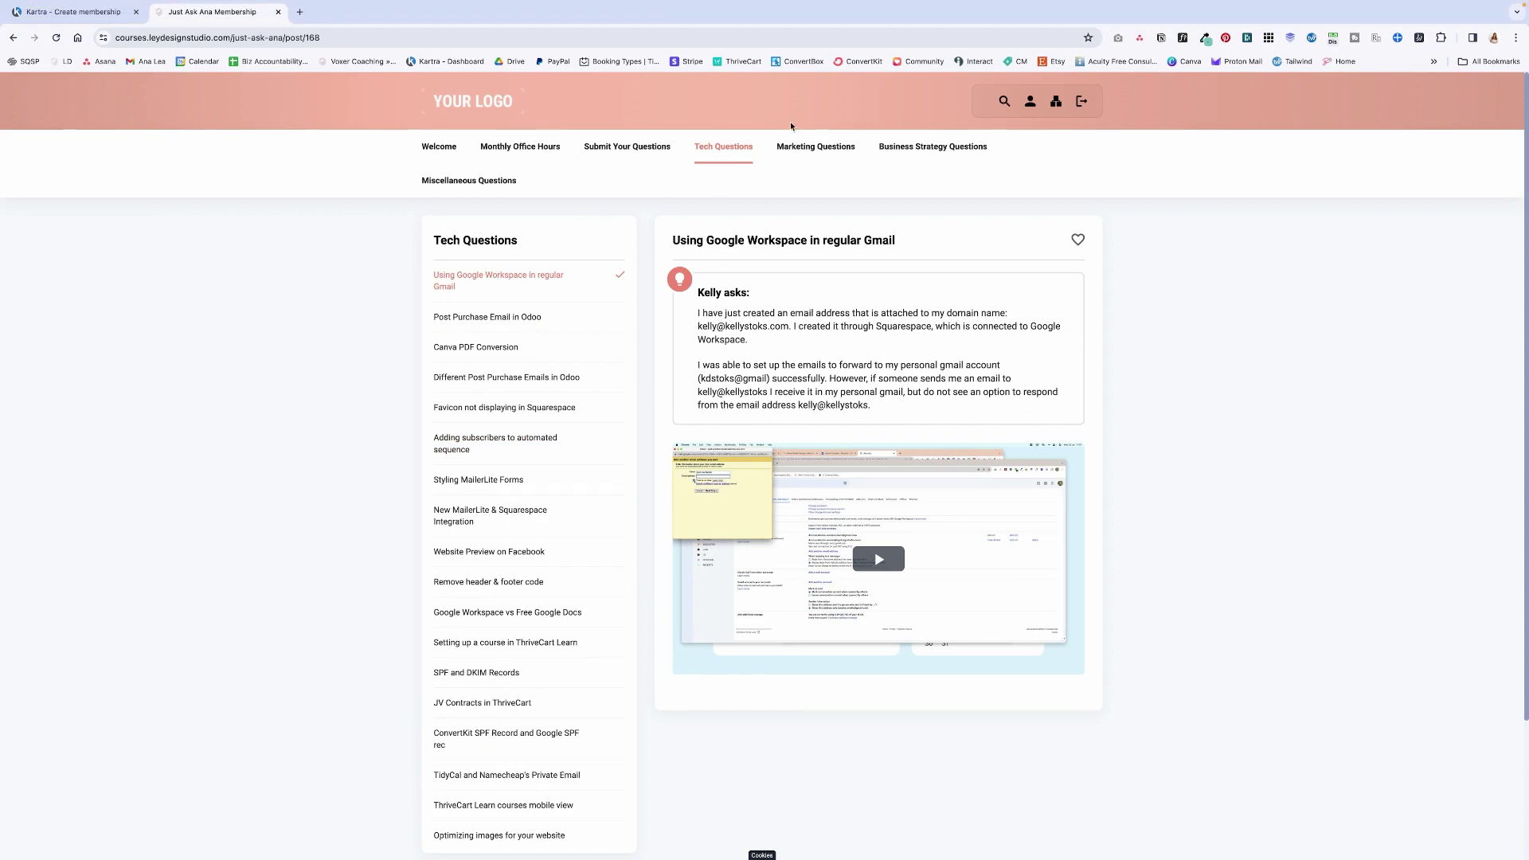
Step: Return to the membership editor, dismiss the template chooser, and examine the available header, sidebar and post content elements
left_click(105, 13)
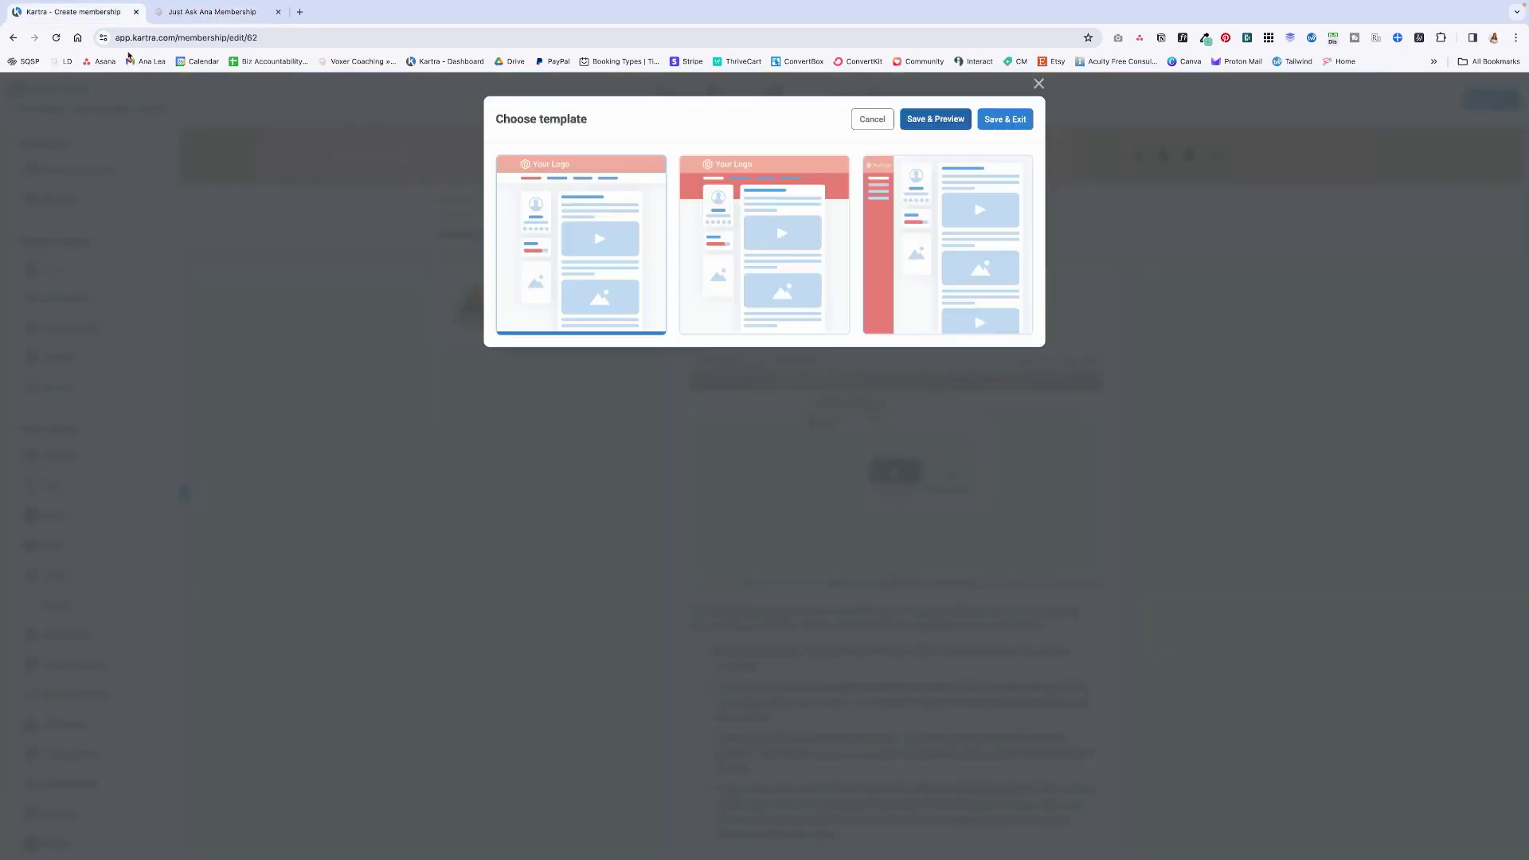
left_click(1039, 83)
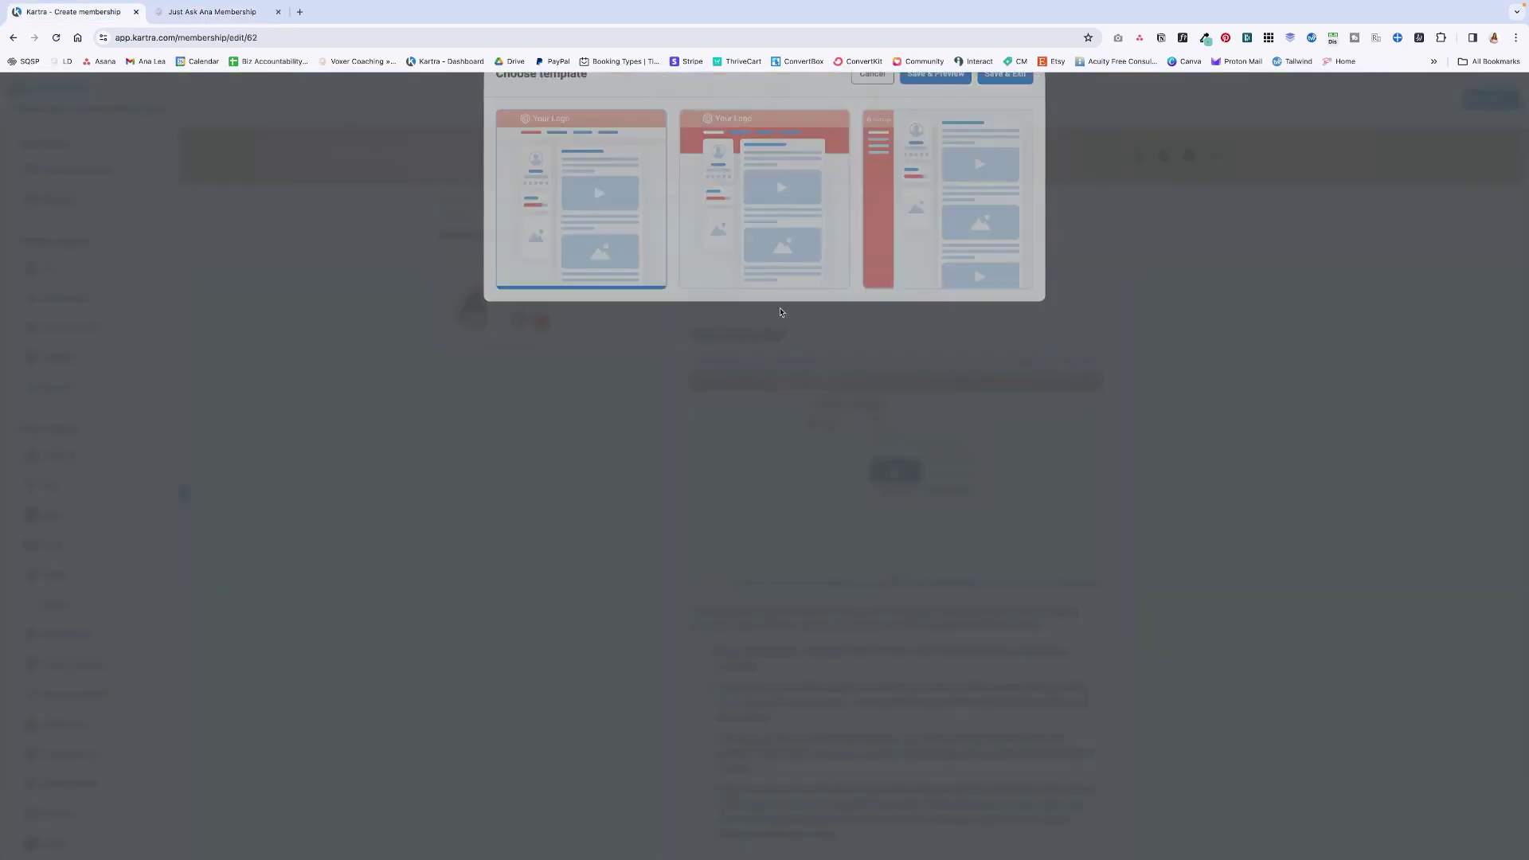
scroll(764, 382, "down", 2)
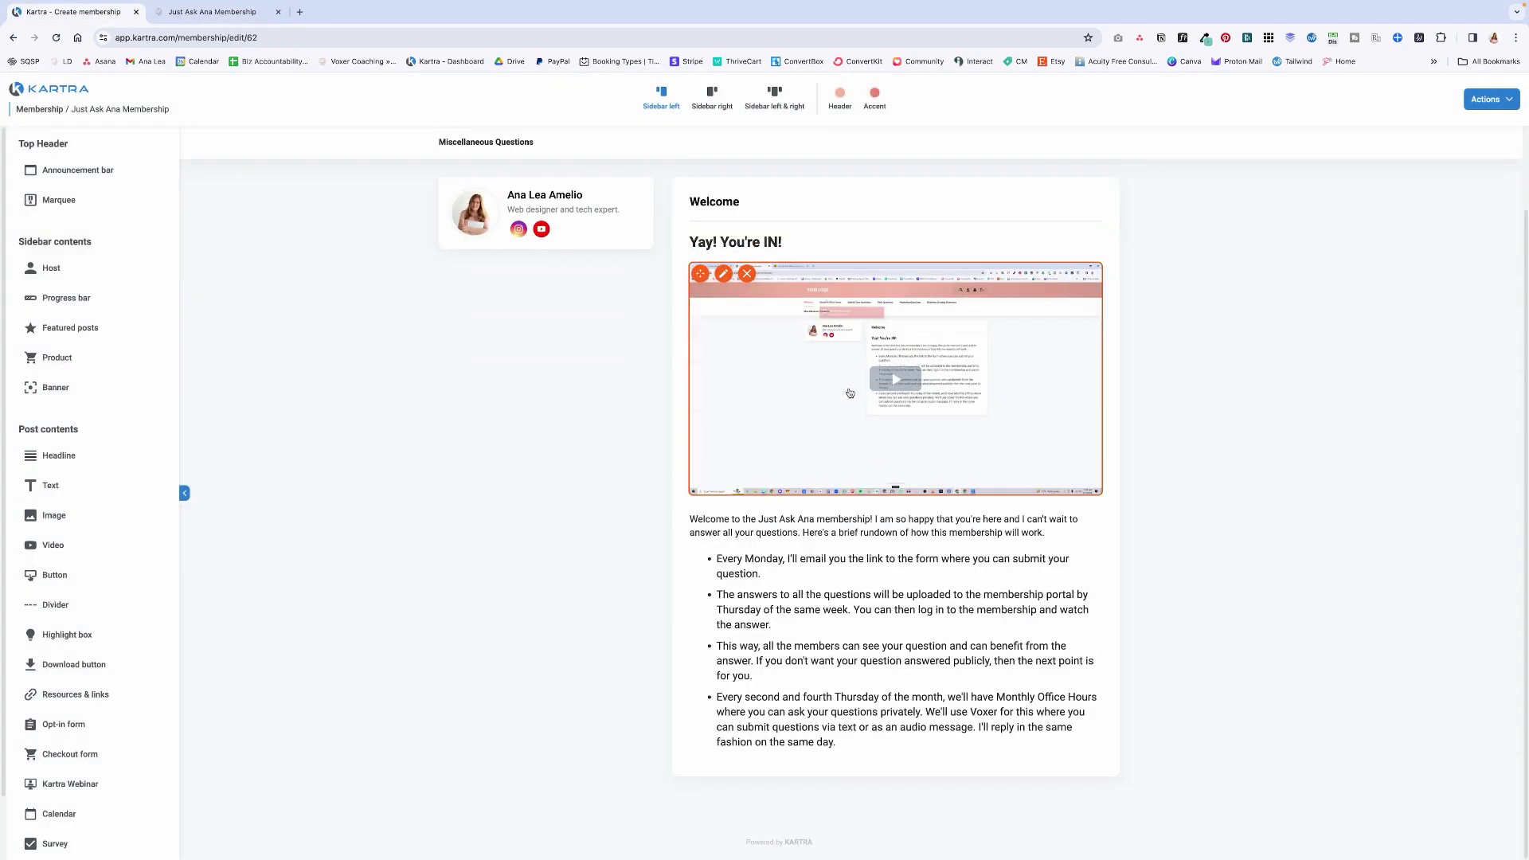
scroll(850, 393, "up", 2)
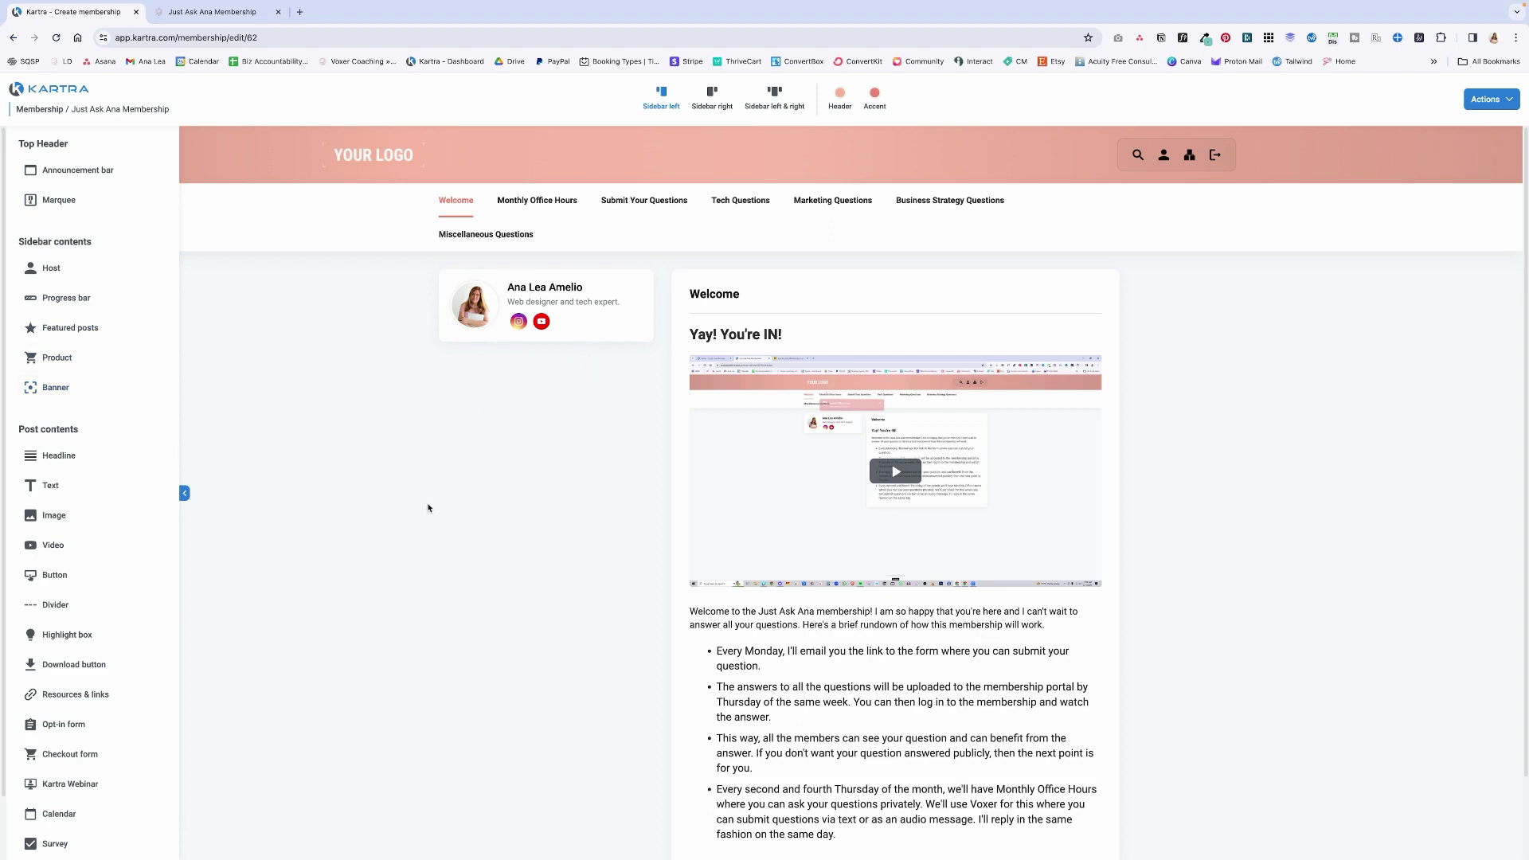
scroll(818, 479, "down", 2)
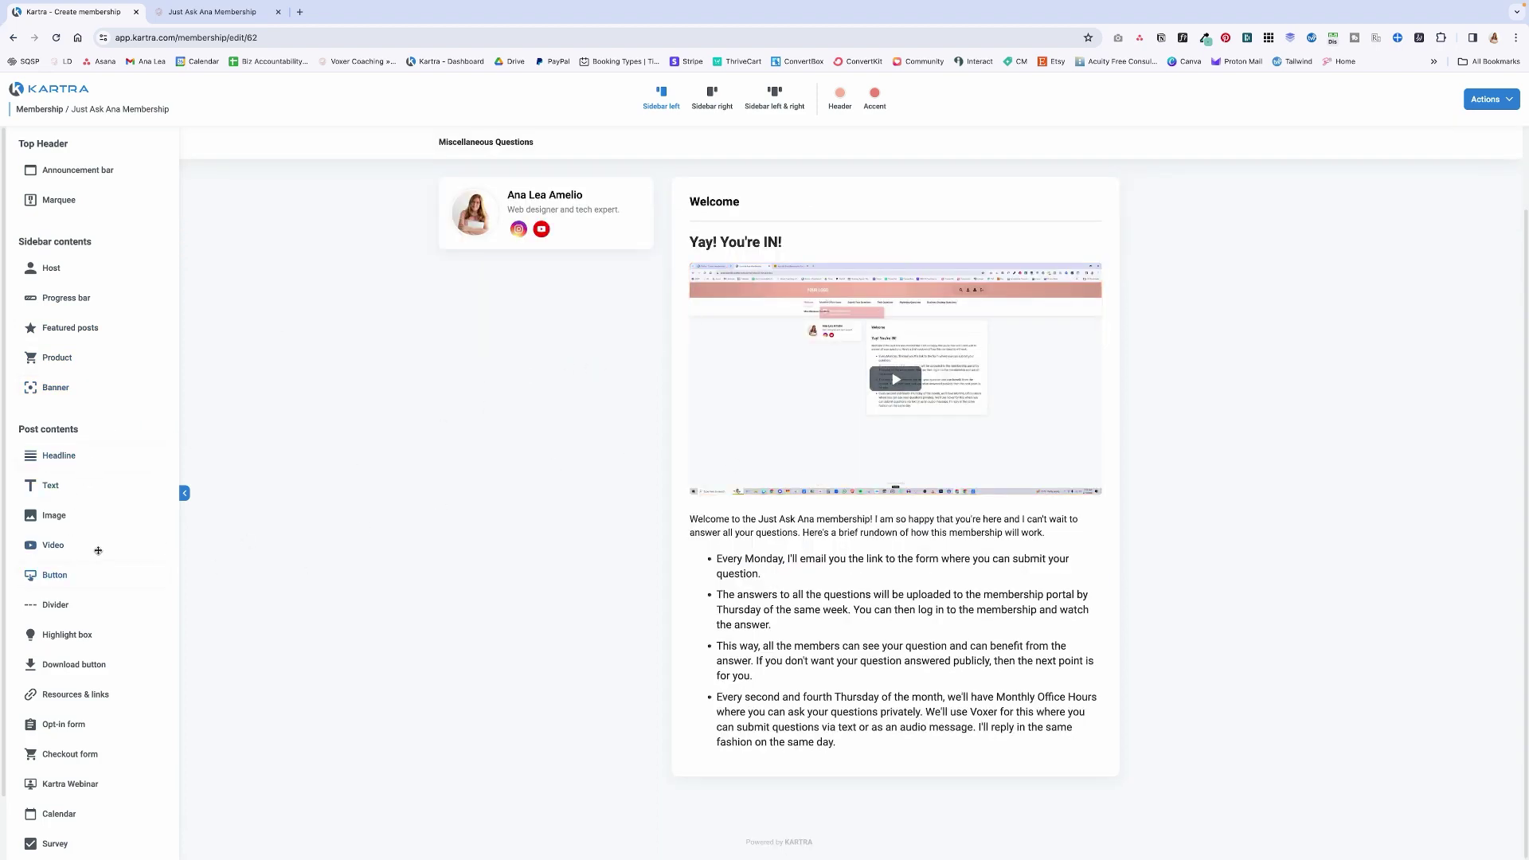
scroll(94, 549, "down", 2)
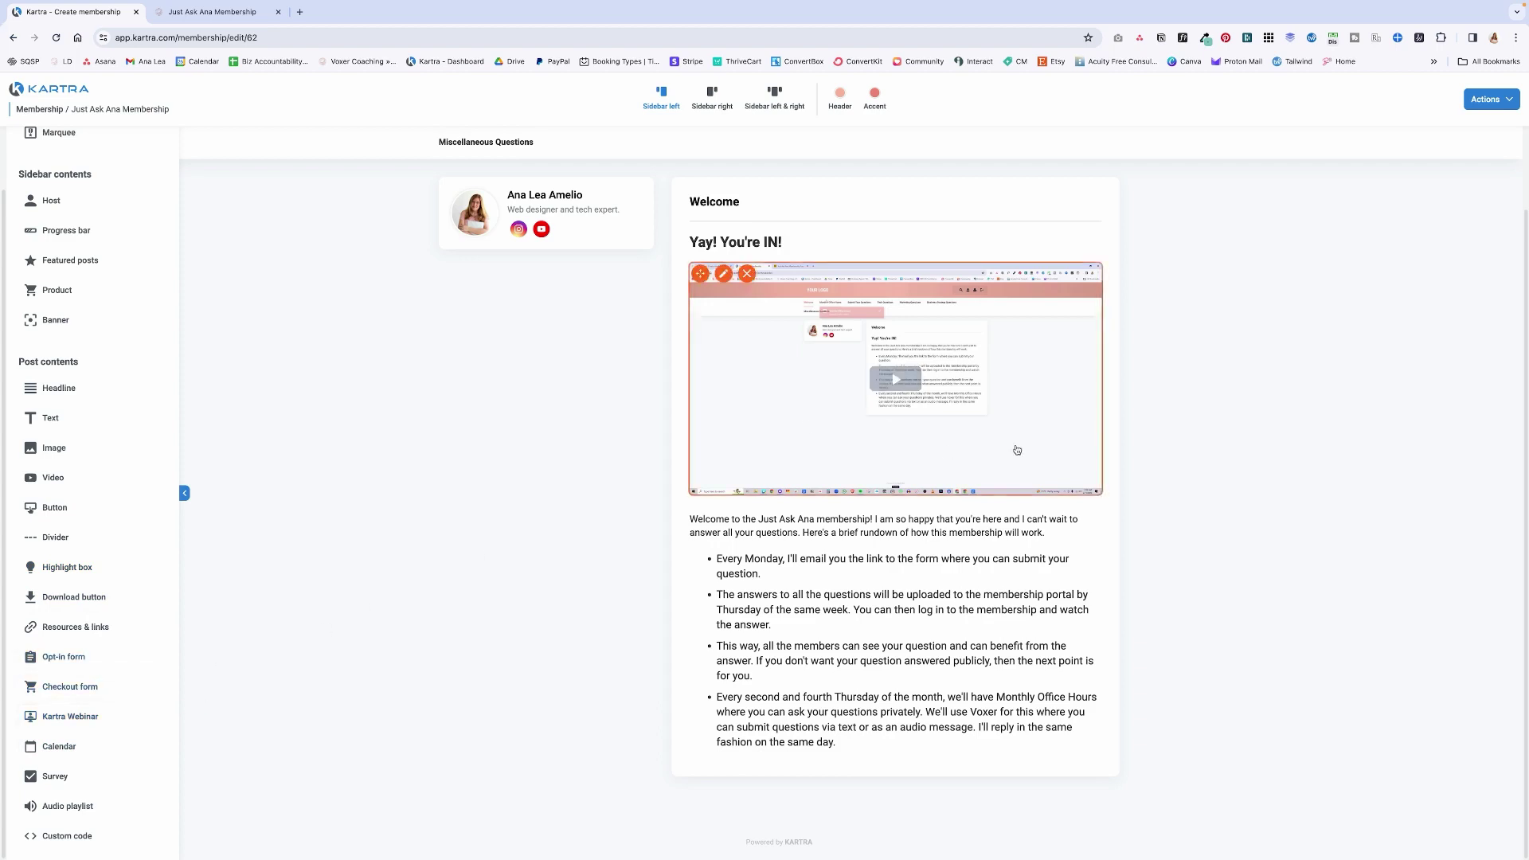
scroll(955, 484, "up", 2)
scroll(955, 484, "down", 1)
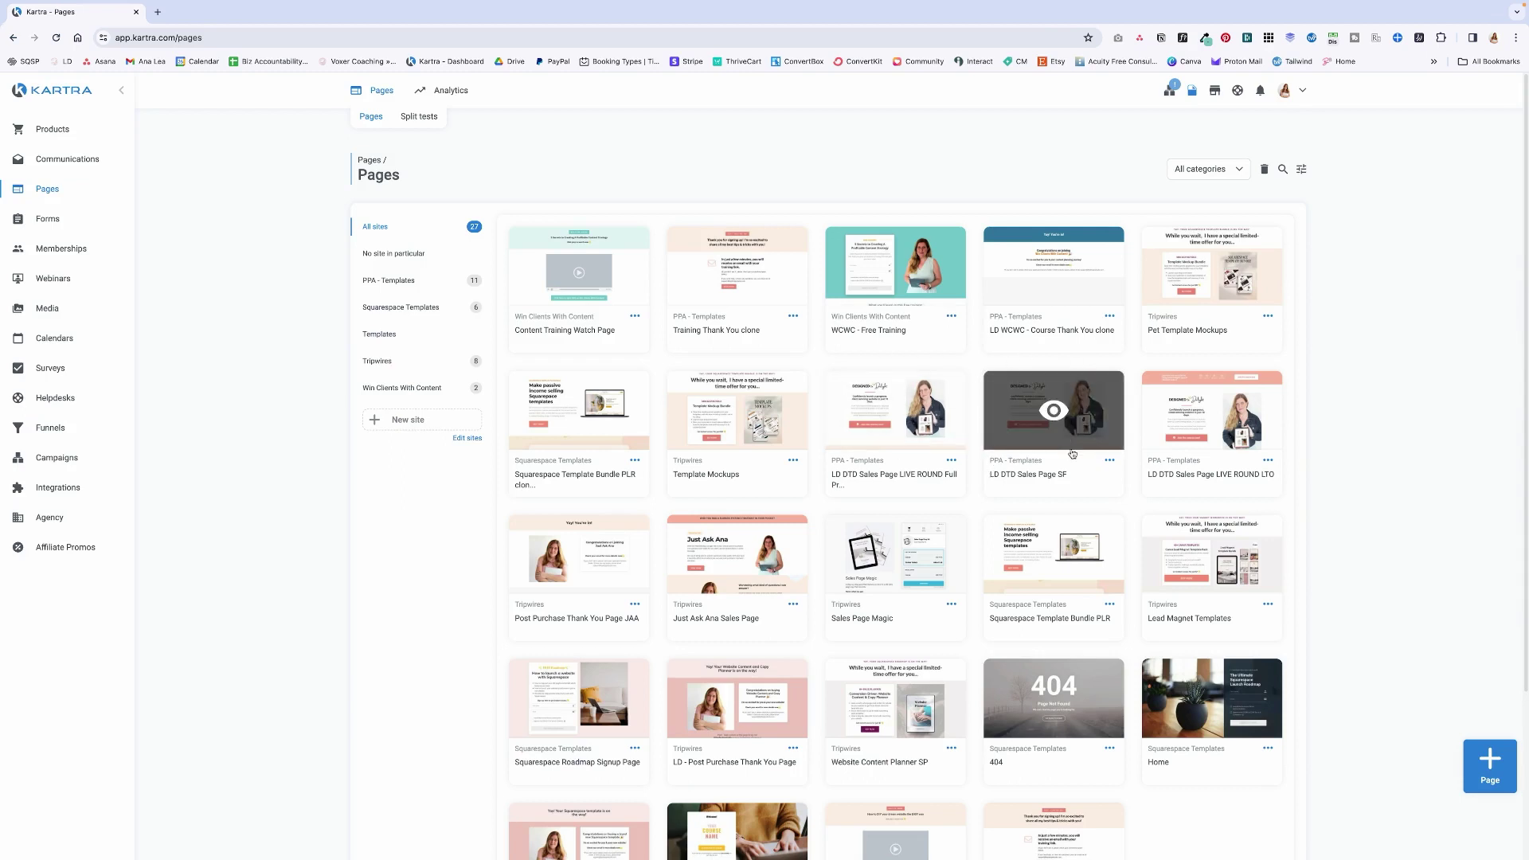
Step: Preview the LD DTD Sales Page SF and look through its sections down to the day-by-day learning outline
scroll(1035, 414, "down", 1)
left_click(1006, 419)
scroll(1006, 418, "down", 20)
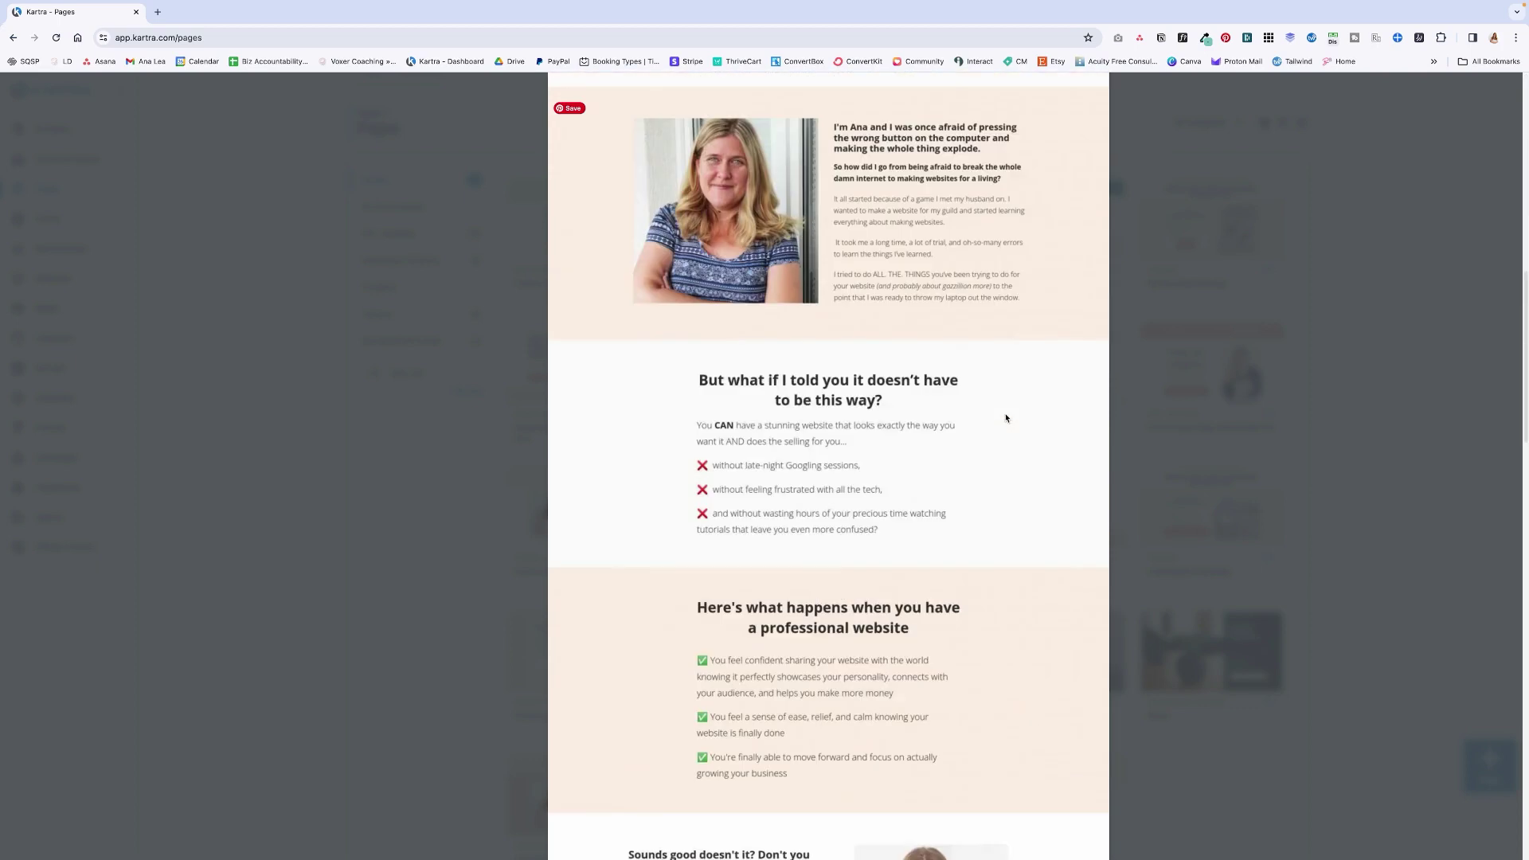
scroll(1008, 417, "down", 10)
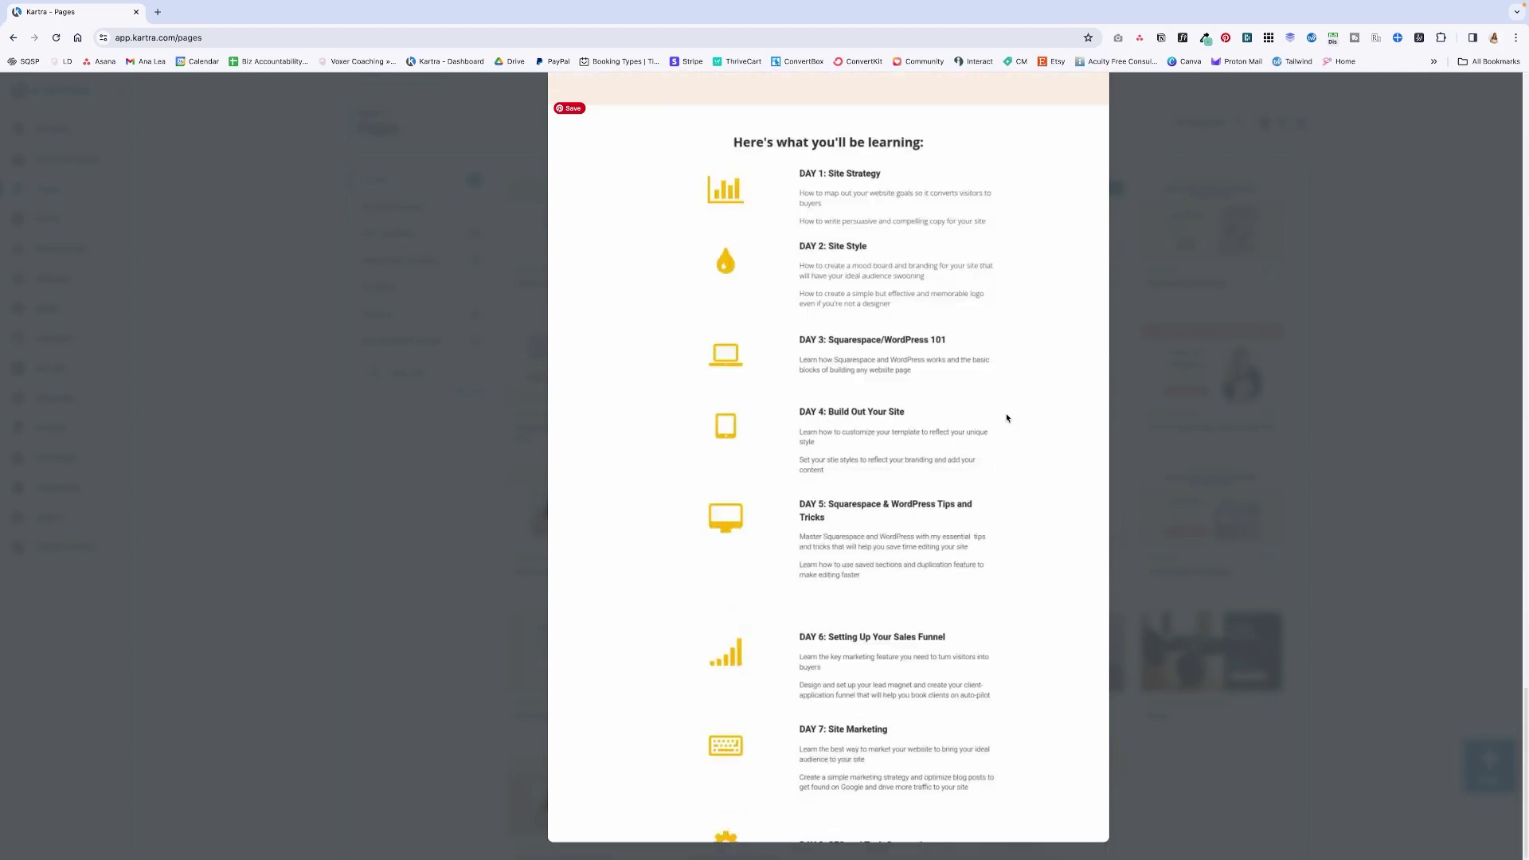
Step: Look back through the sales page preview from the learning outline to its opening section and close the preview
scroll(1011, 417, "up", 10)
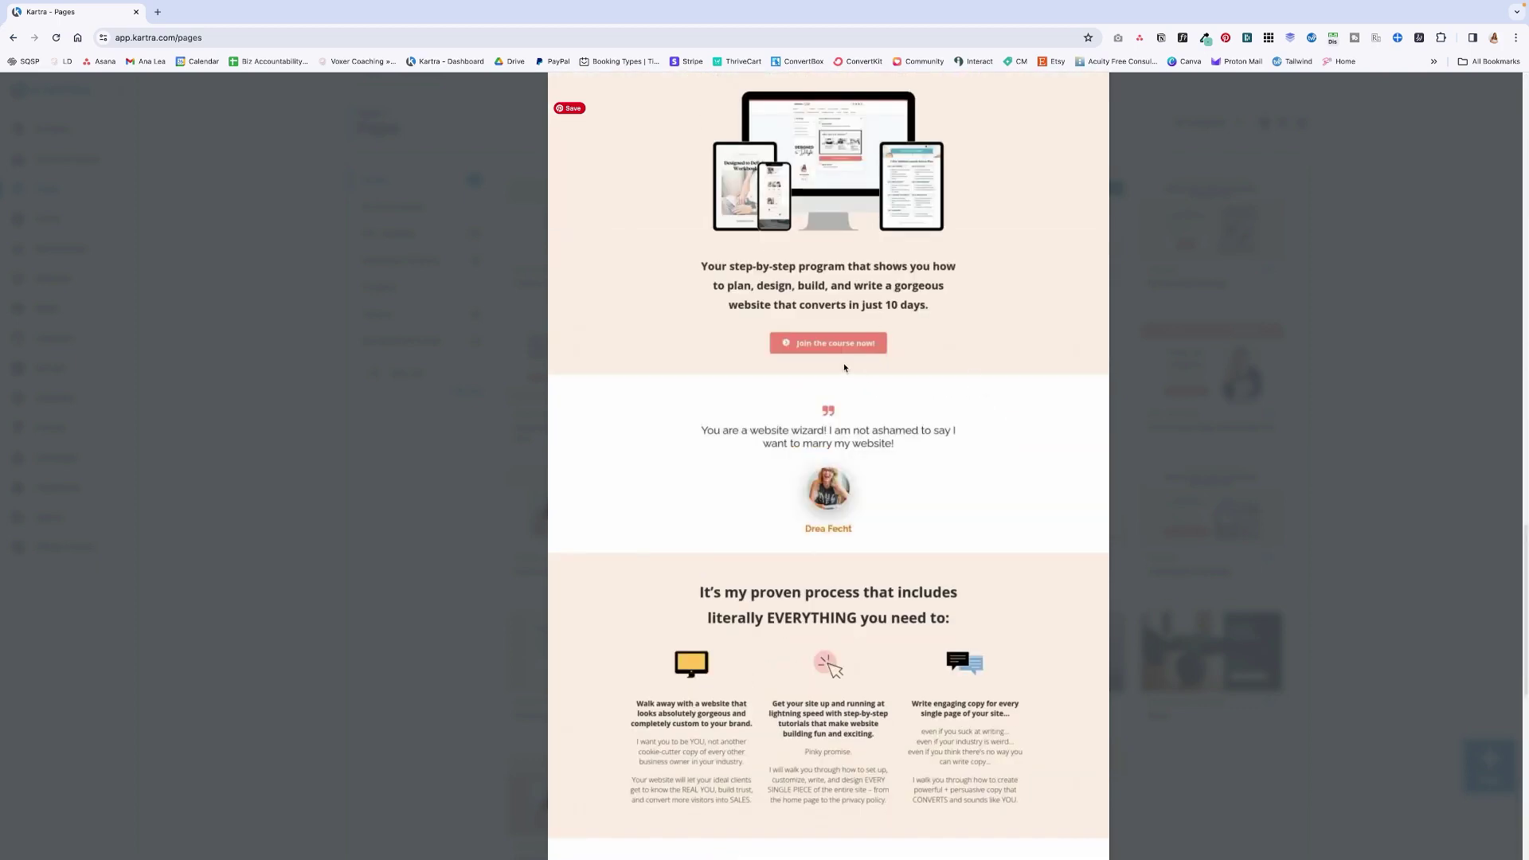
scroll(1050, 341, "up", 10)
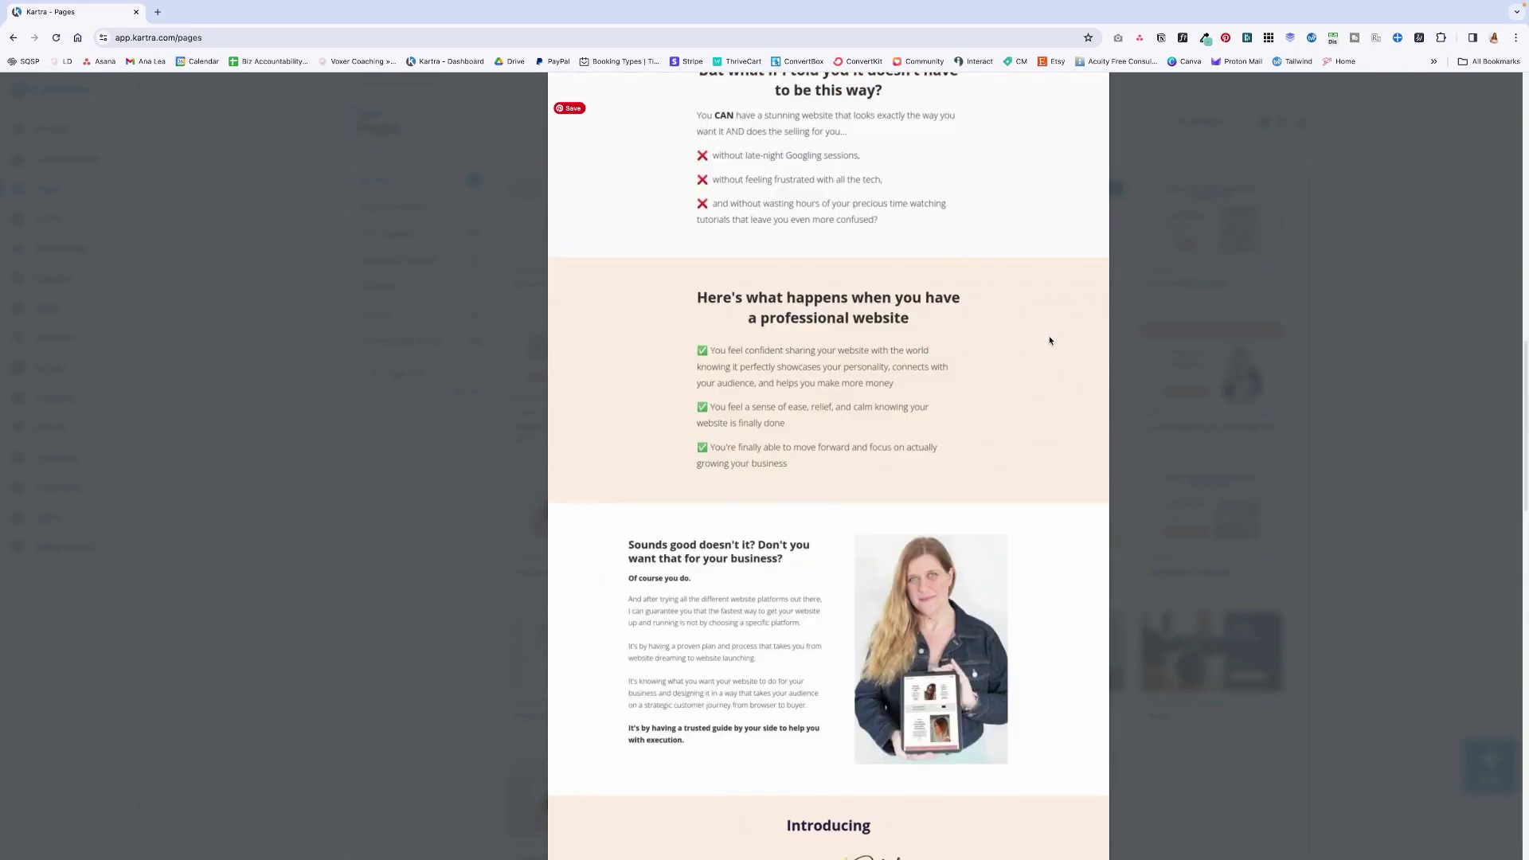
scroll(1050, 341, "up", 10)
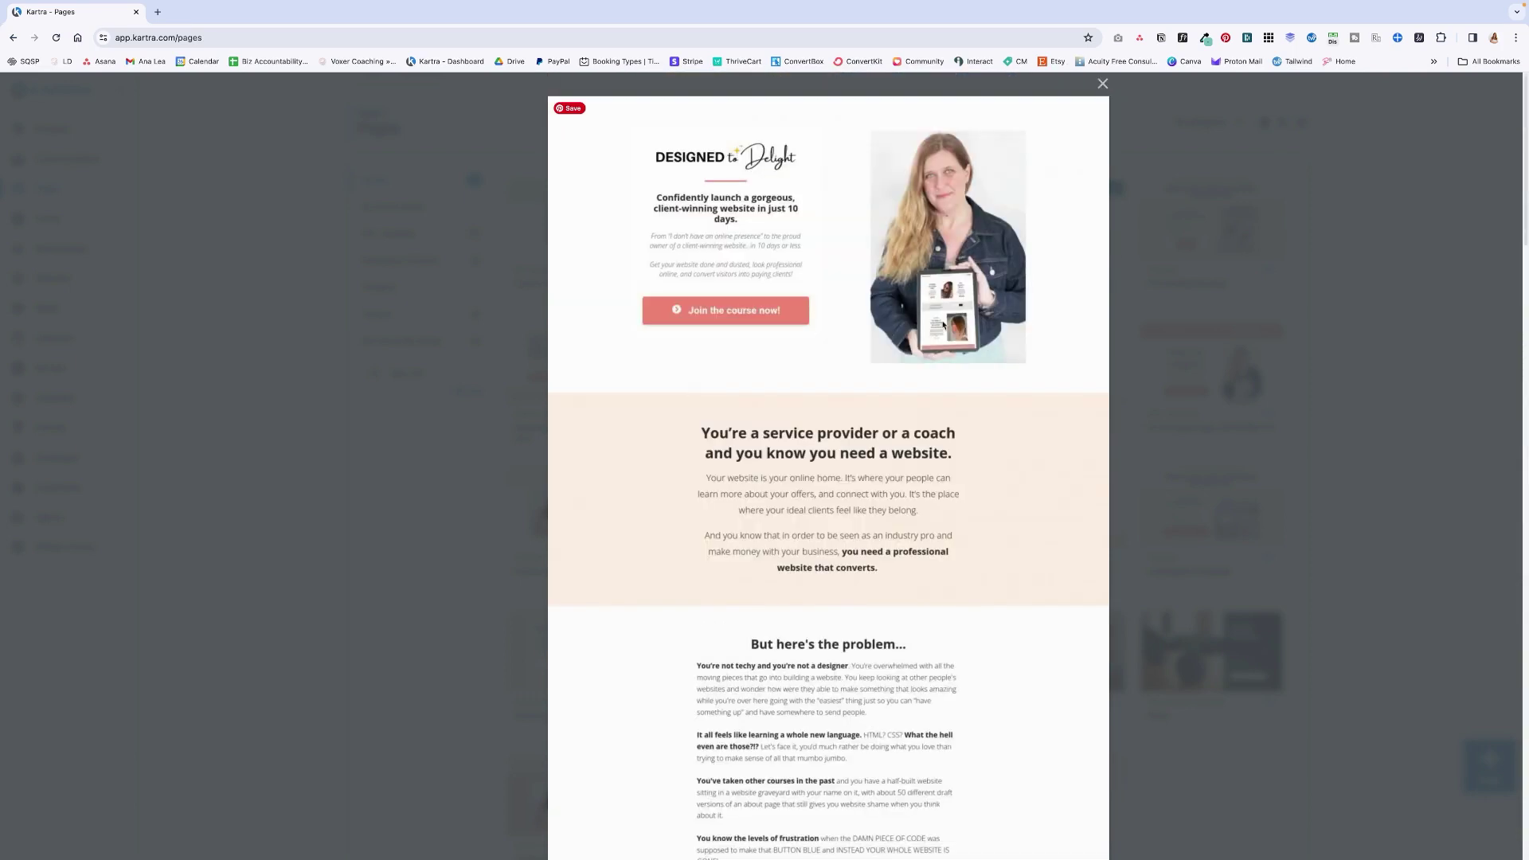
left_click(1102, 84)
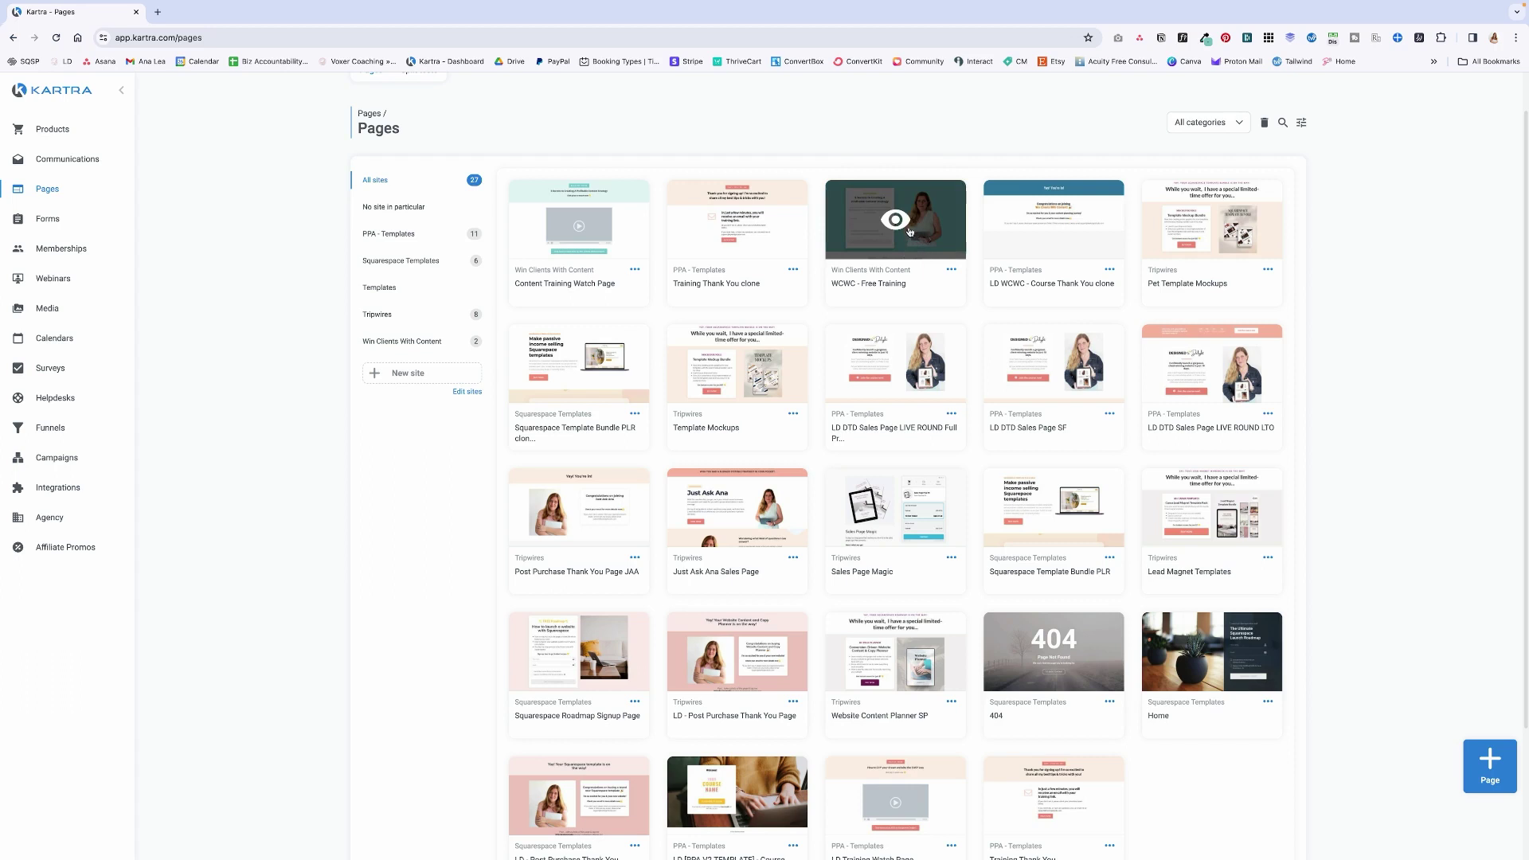
Step: Preview the WCWC - Free Training page, examine its opt-in form, training outline and bio sections, and close the preview
left_click(916, 238)
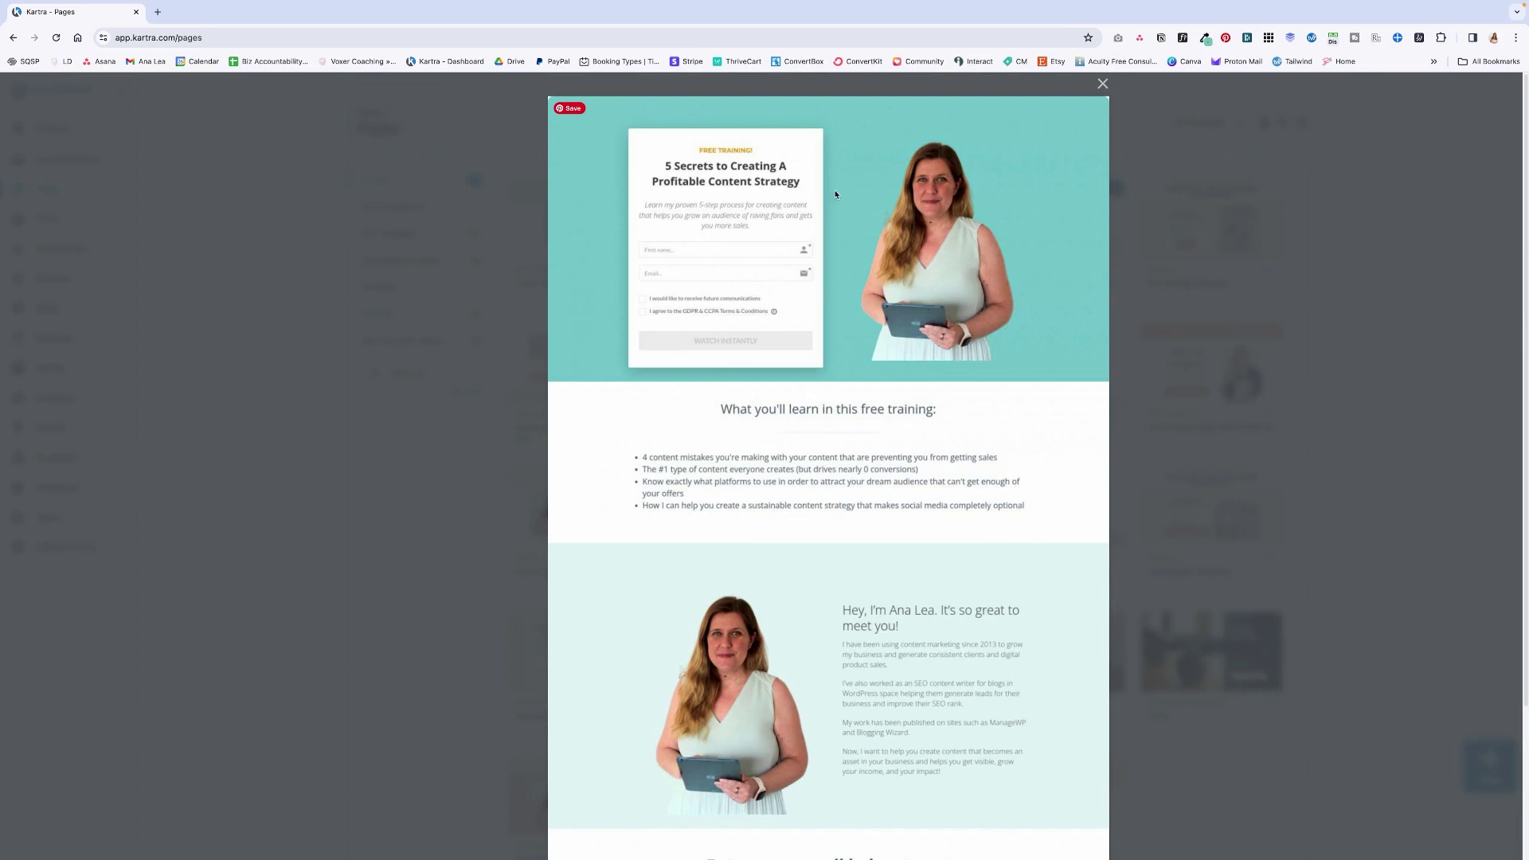
scroll(951, 441, "down", 3)
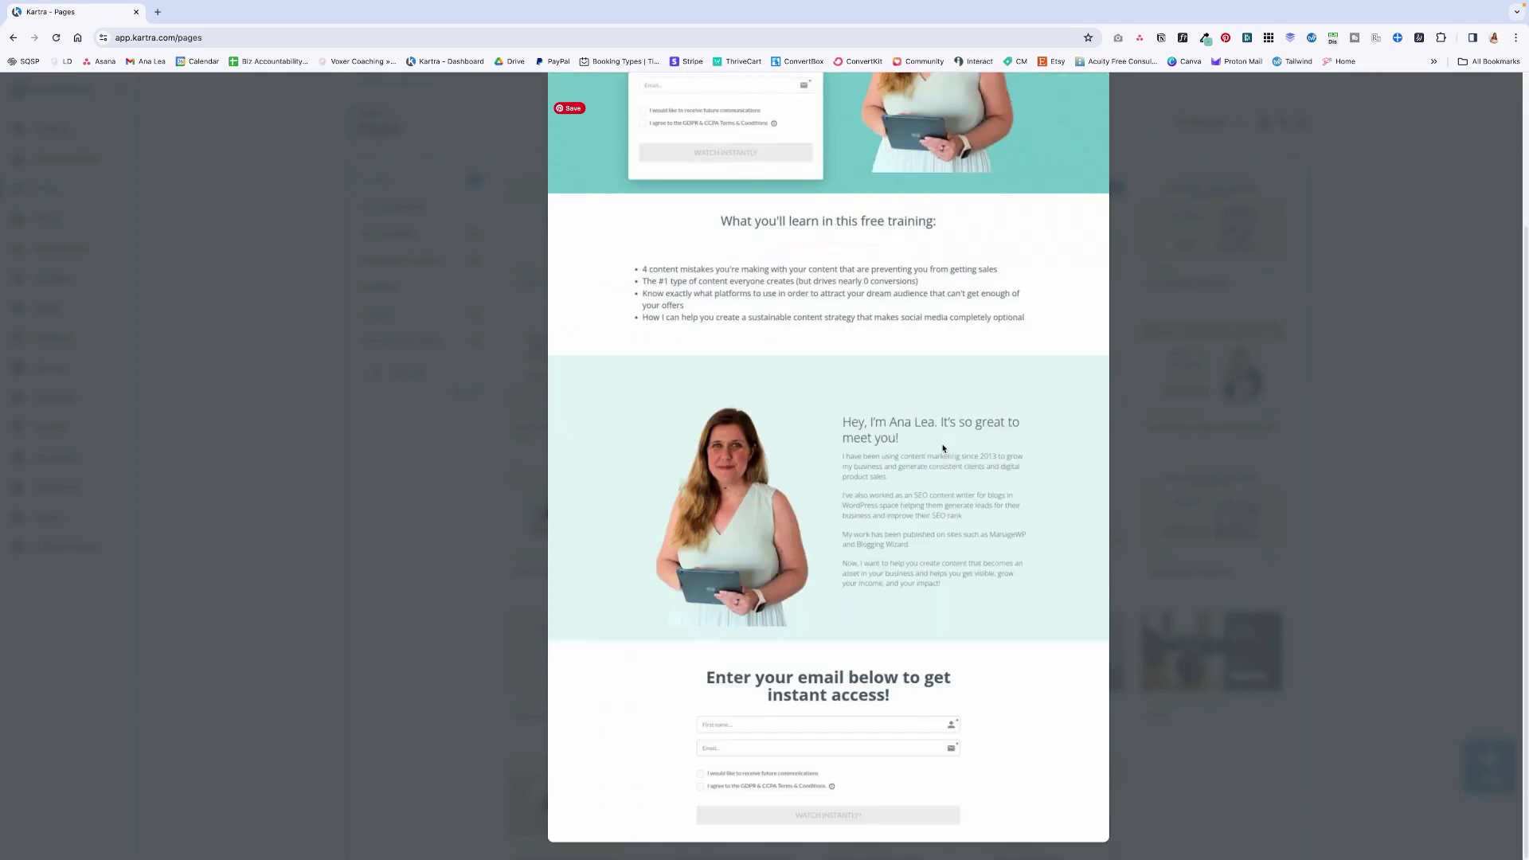
scroll(822, 635, "up", 3)
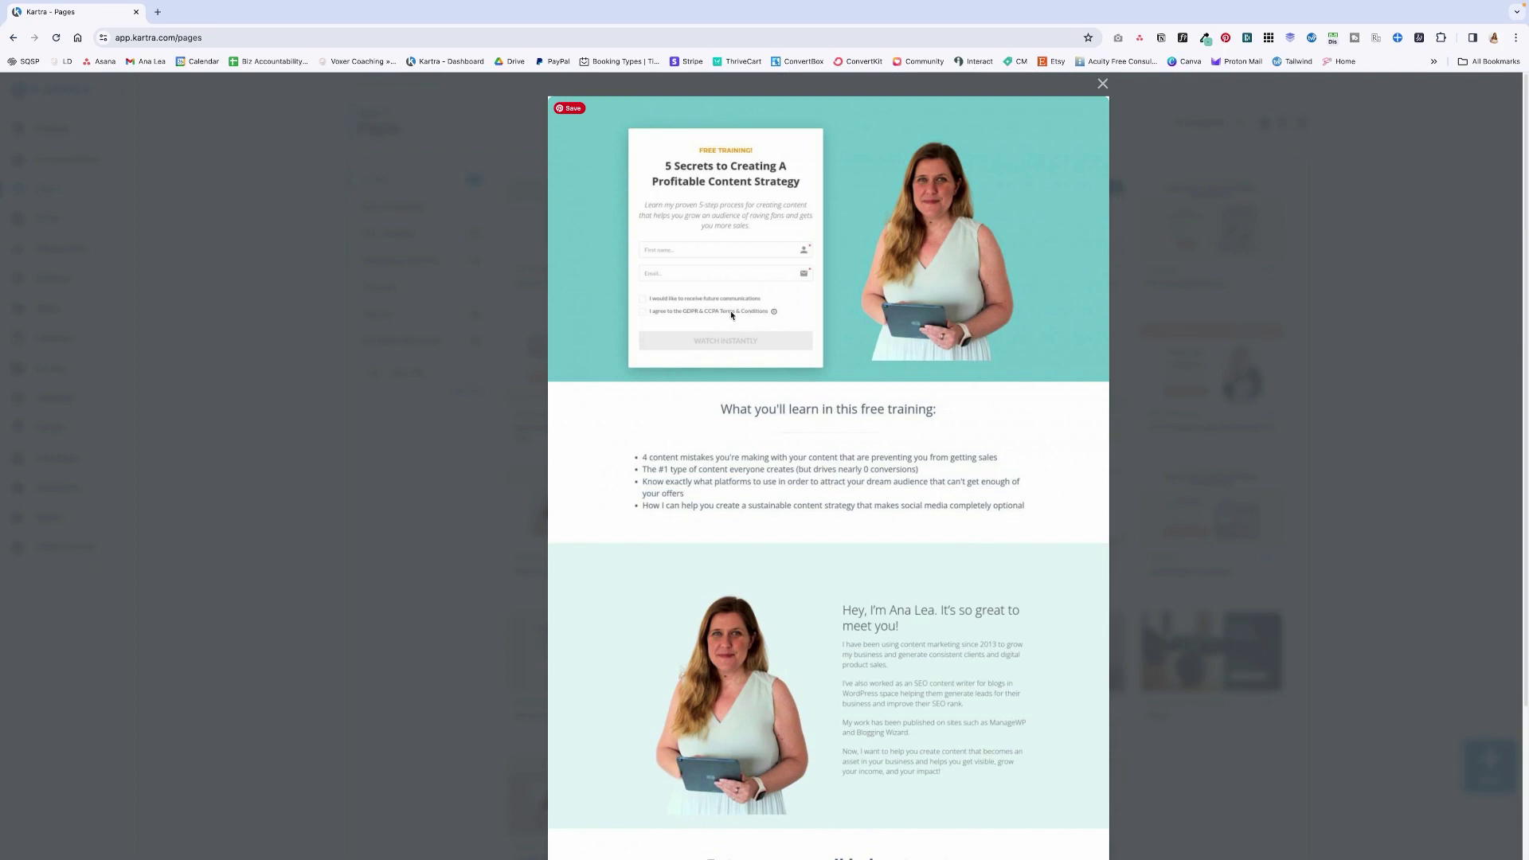
scroll(828, 322, "down", 1)
scroll(828, 322, "down", 1)
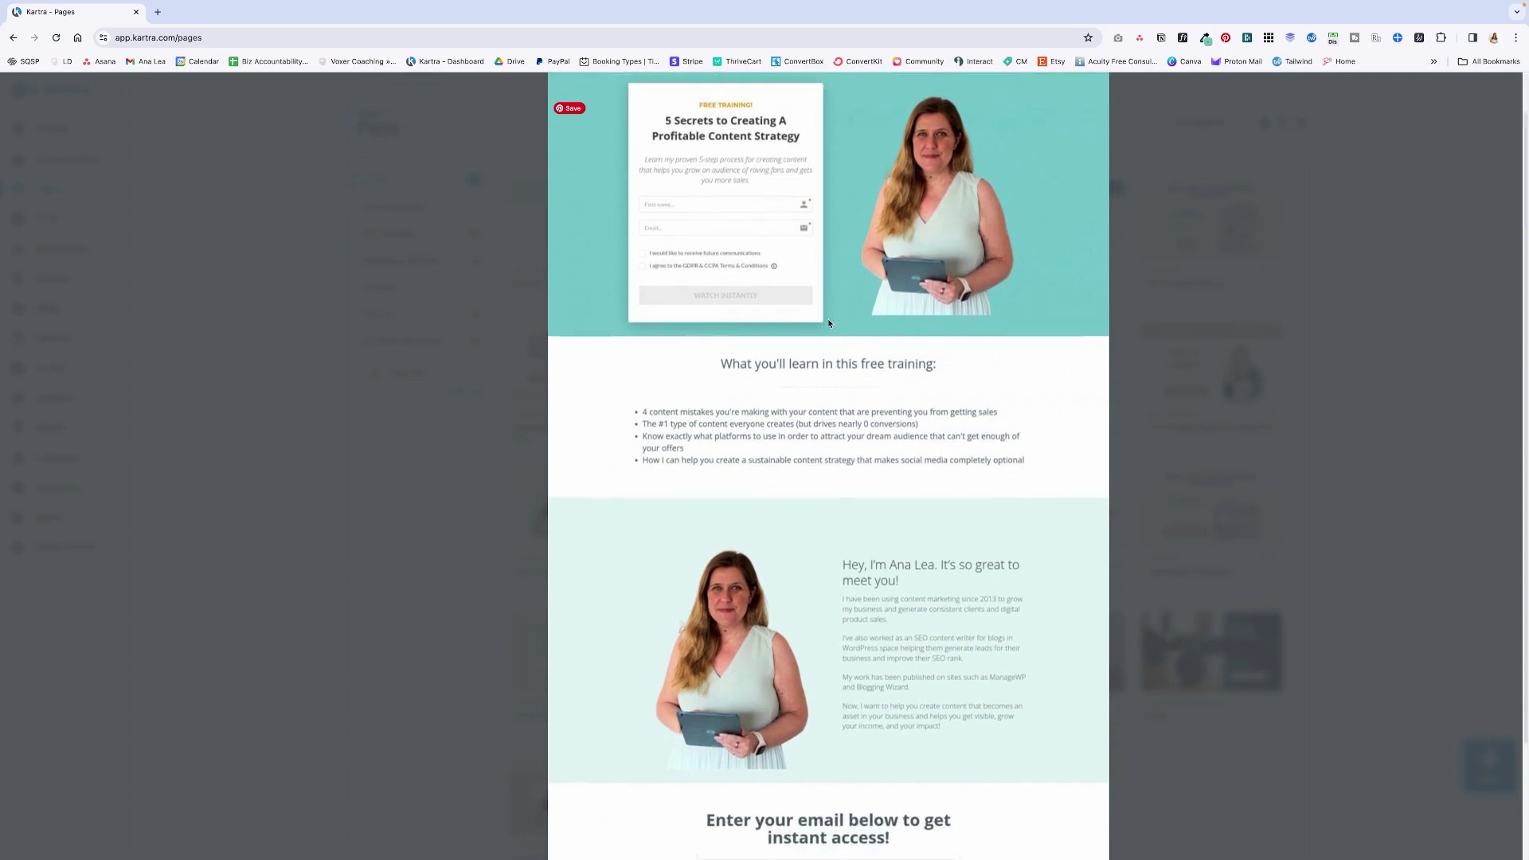
scroll(829, 322, "up", 1)
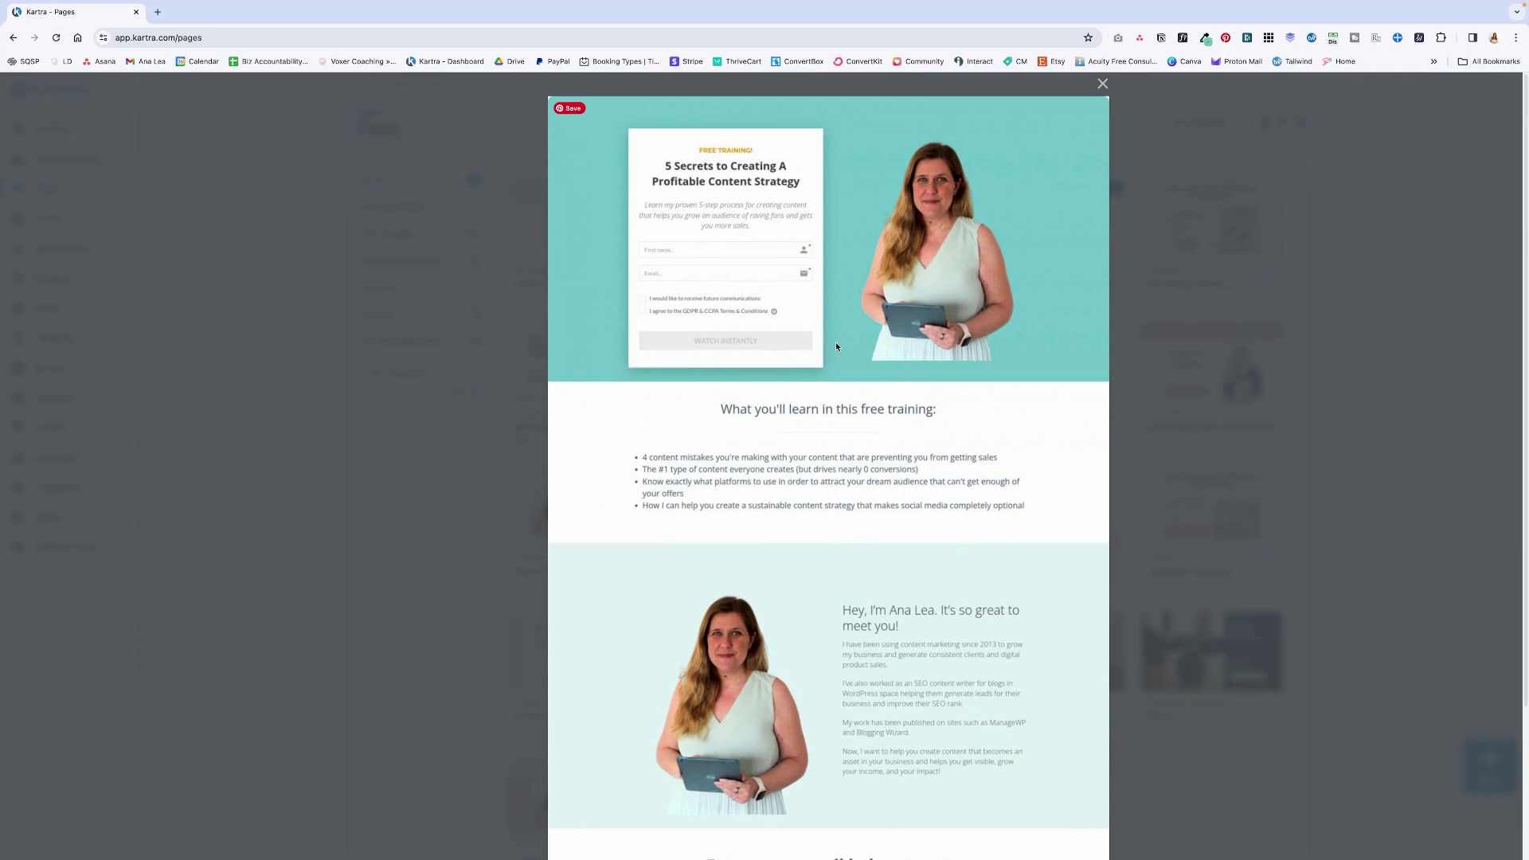
left_click(1102, 84)
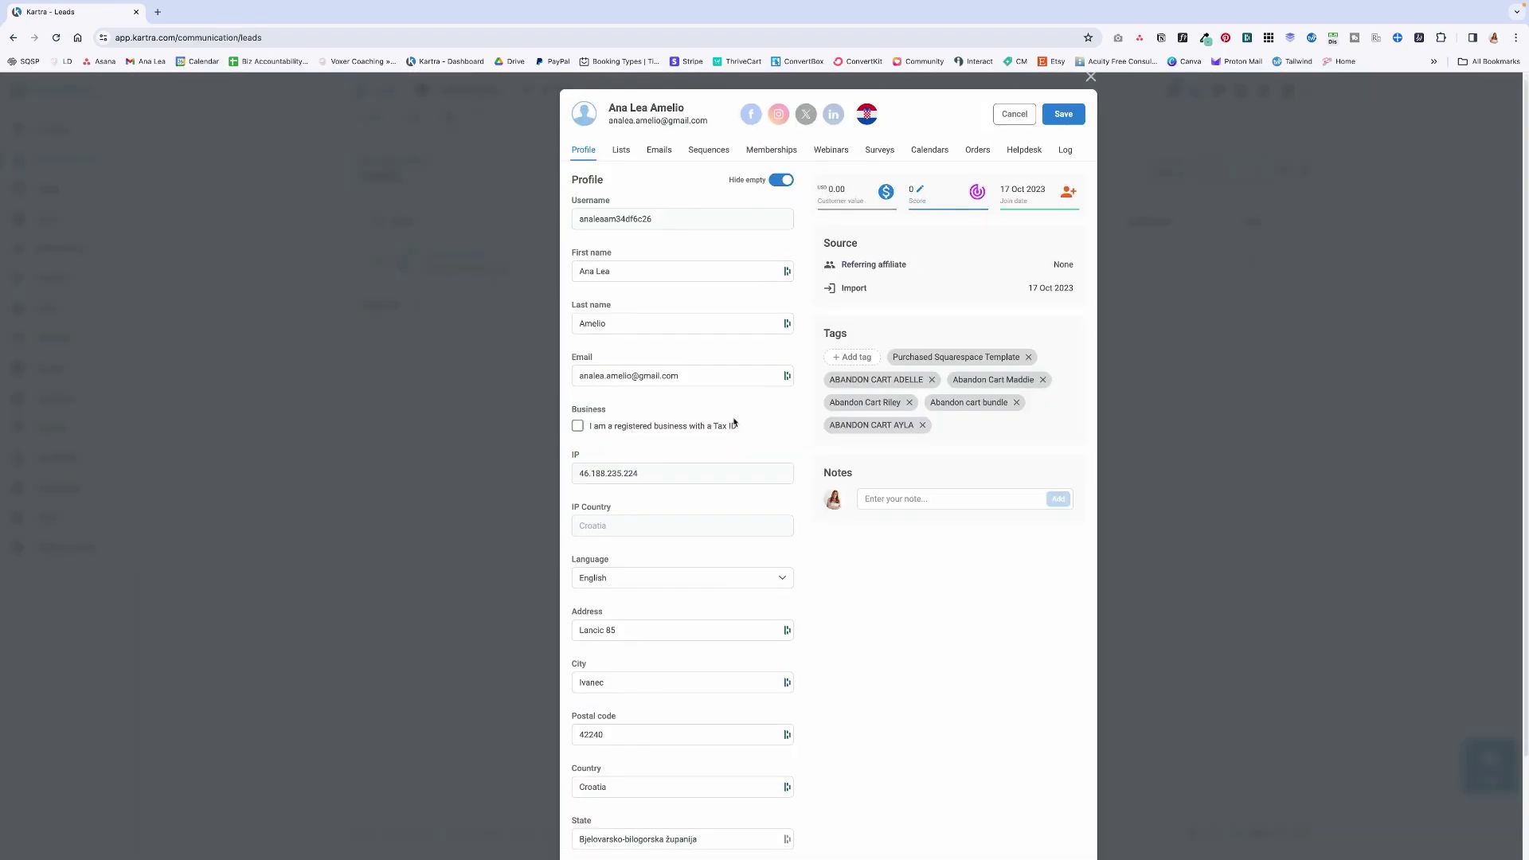
Step: Examine the lead's profile details, list subscriptions and history of delivered emails
scroll(734, 423, "down", 2)
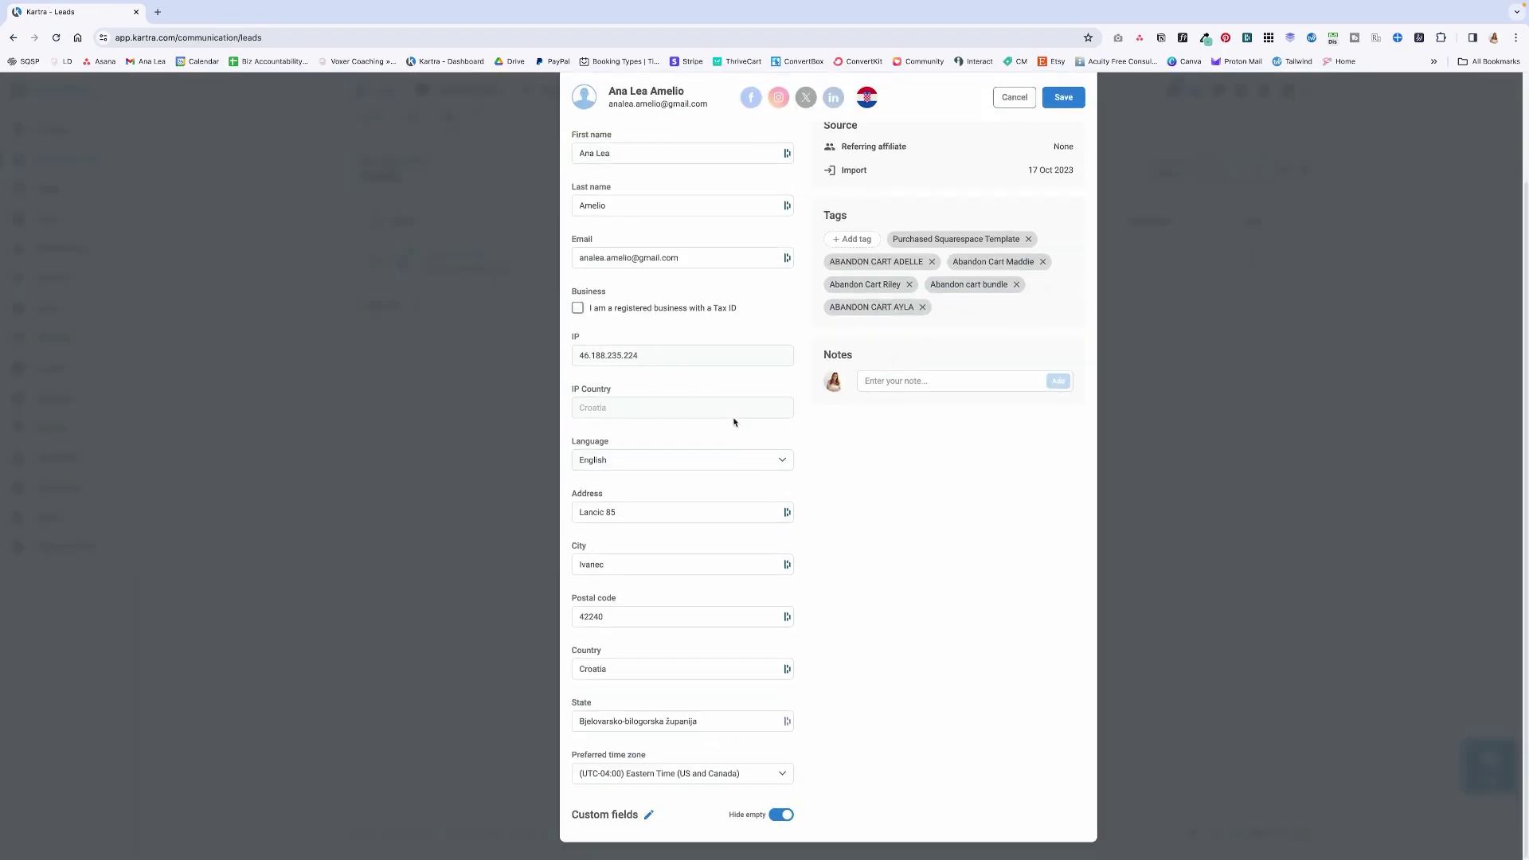
scroll(735, 422, "up", 2)
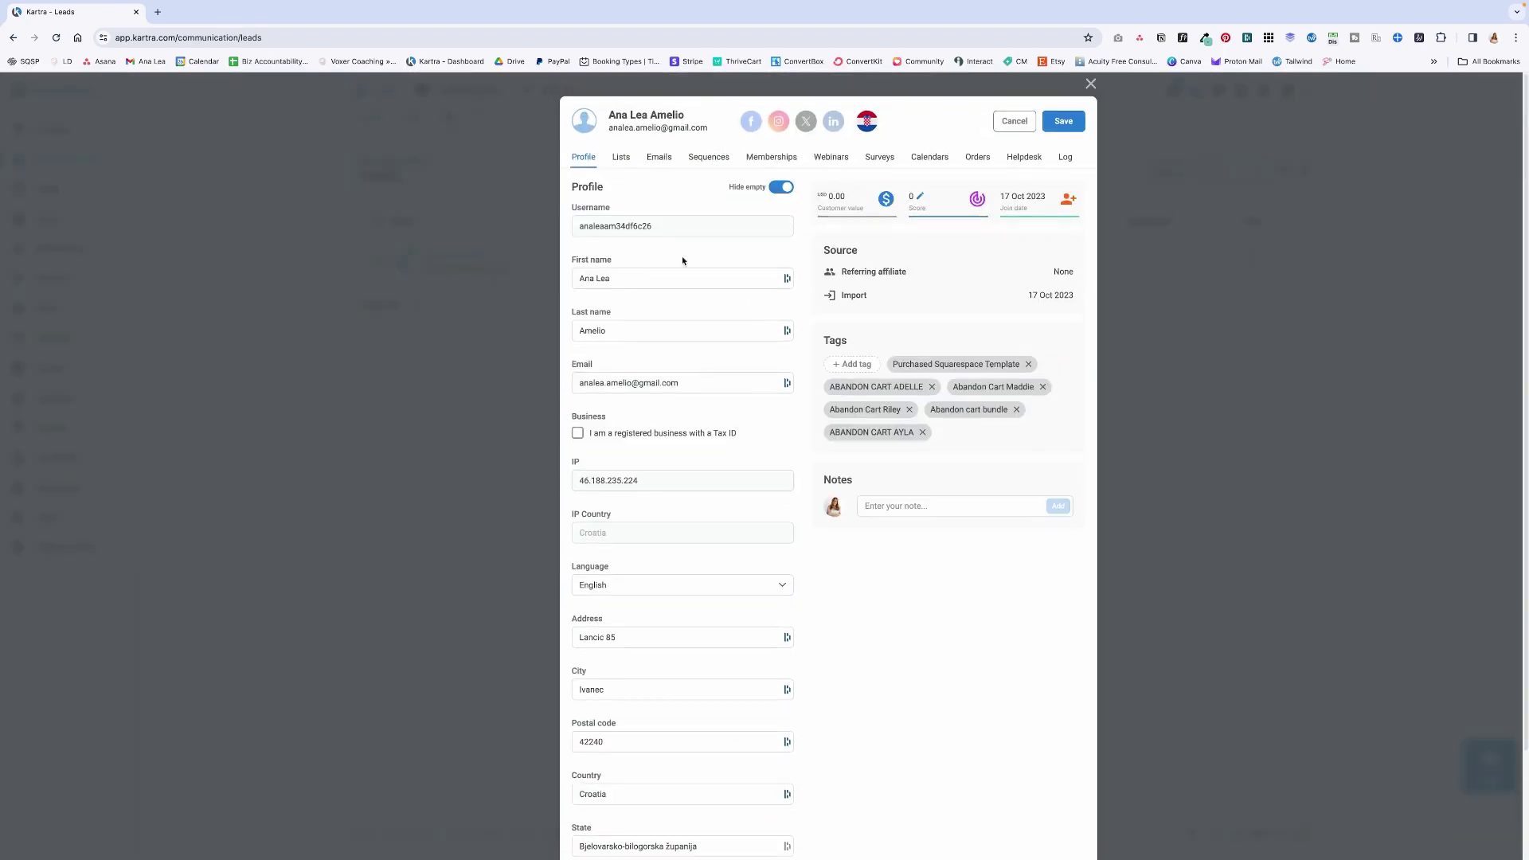
left_click(622, 158)
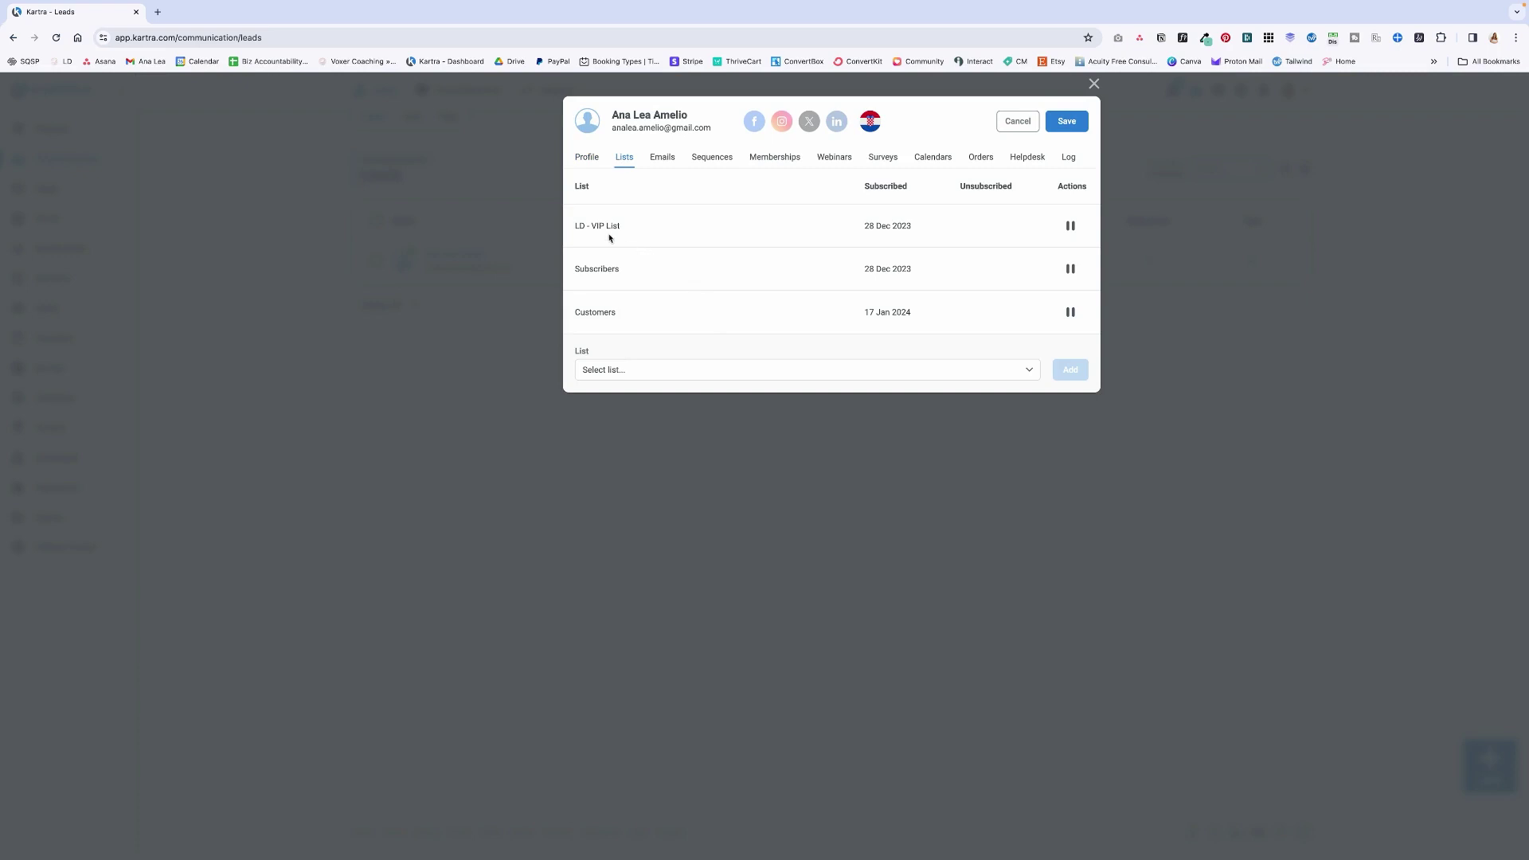
left_click(662, 159)
scroll(725, 503, "down", 1)
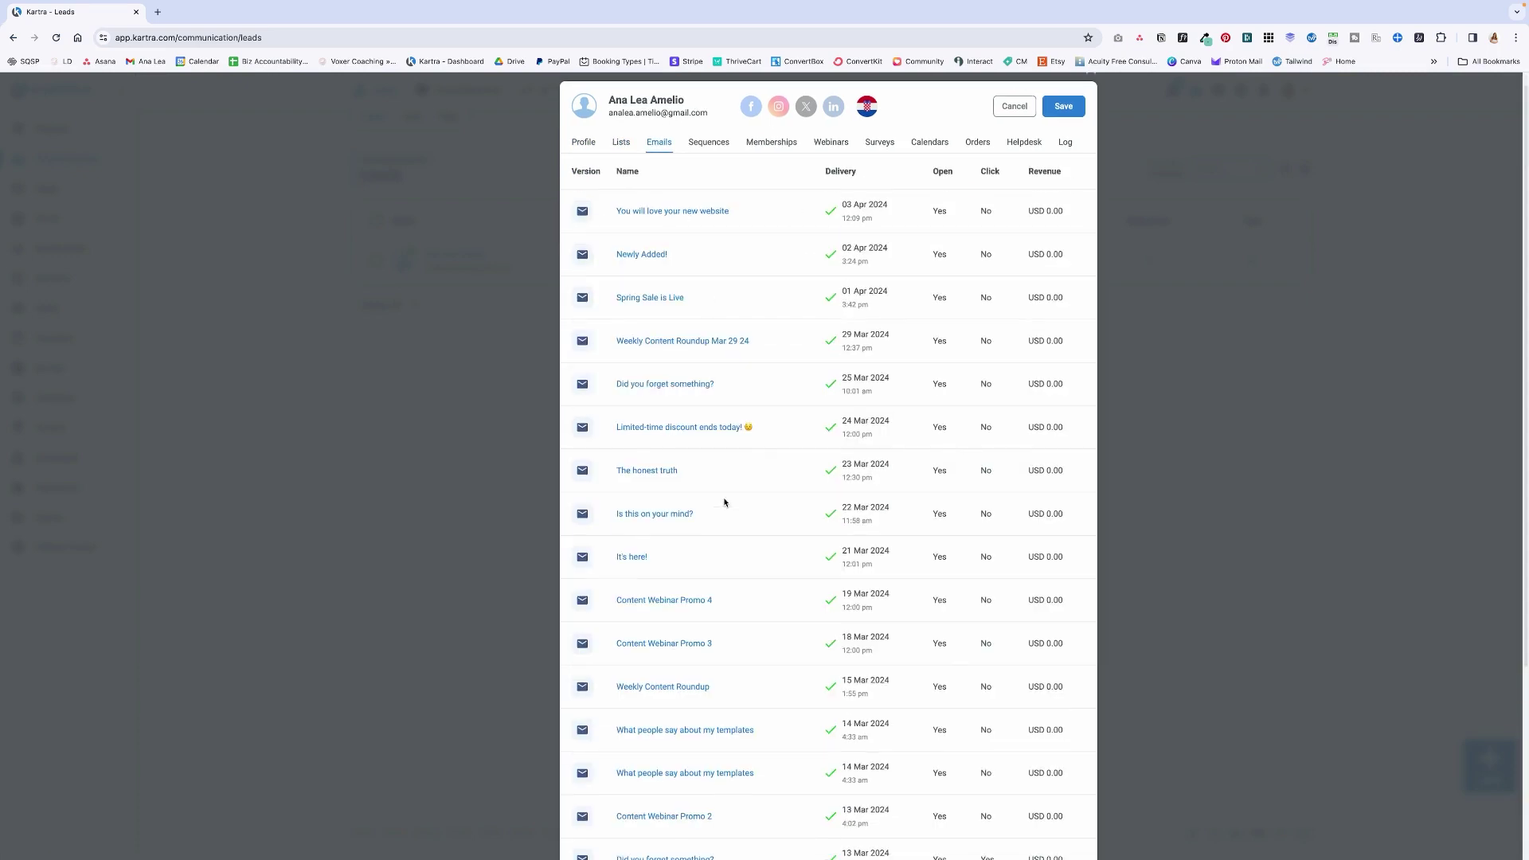
scroll(724, 502, "up", 1)
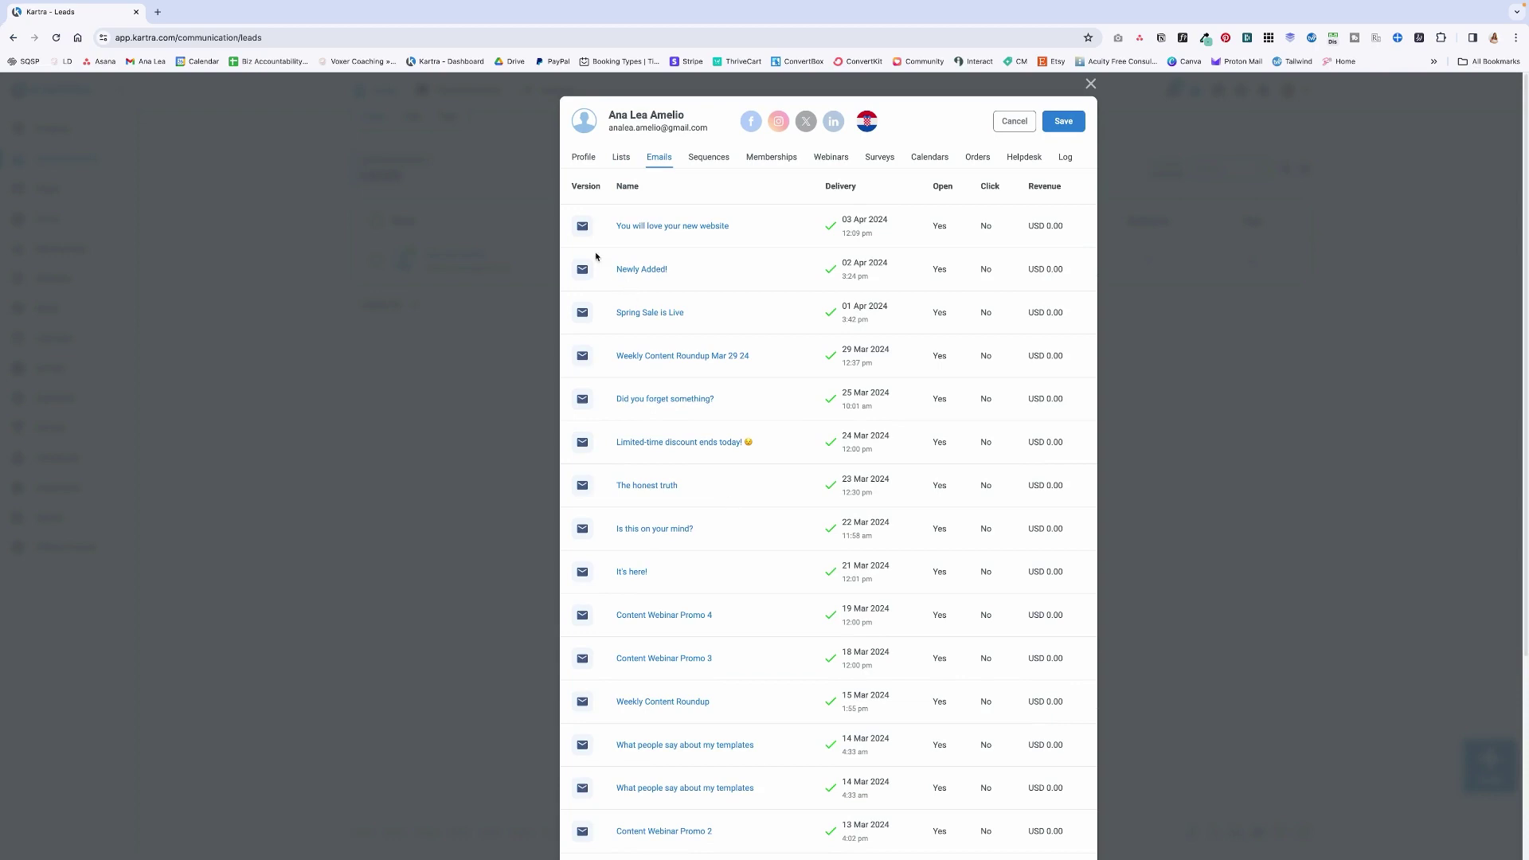
scroll(634, 525, "down", 5)
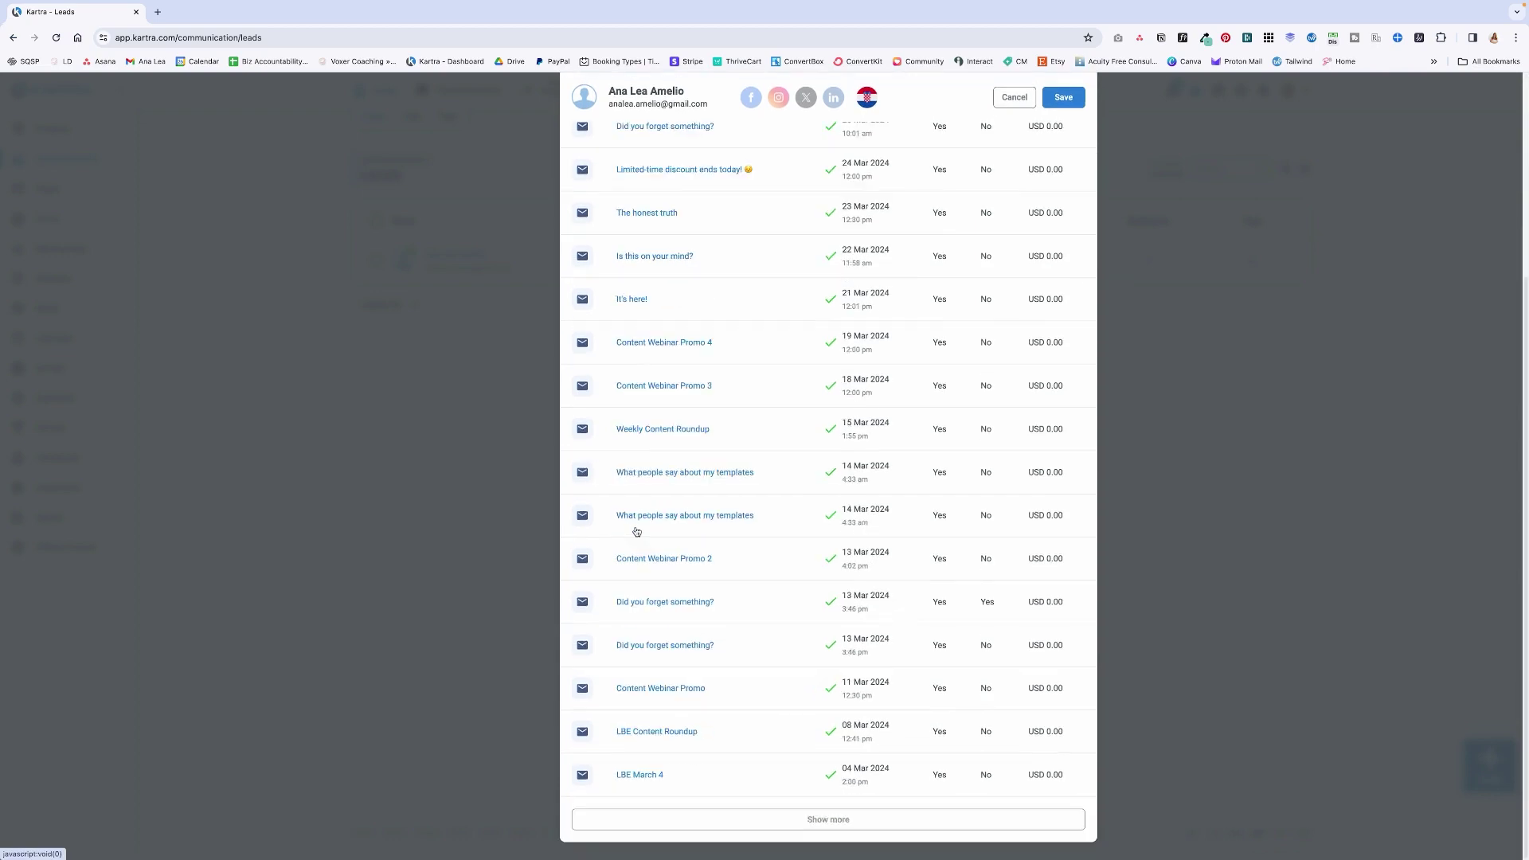
scroll(637, 531, "up", 5)
Step: Check the lead's sequences, memberships, webinars and calendars records
left_click(711, 158)
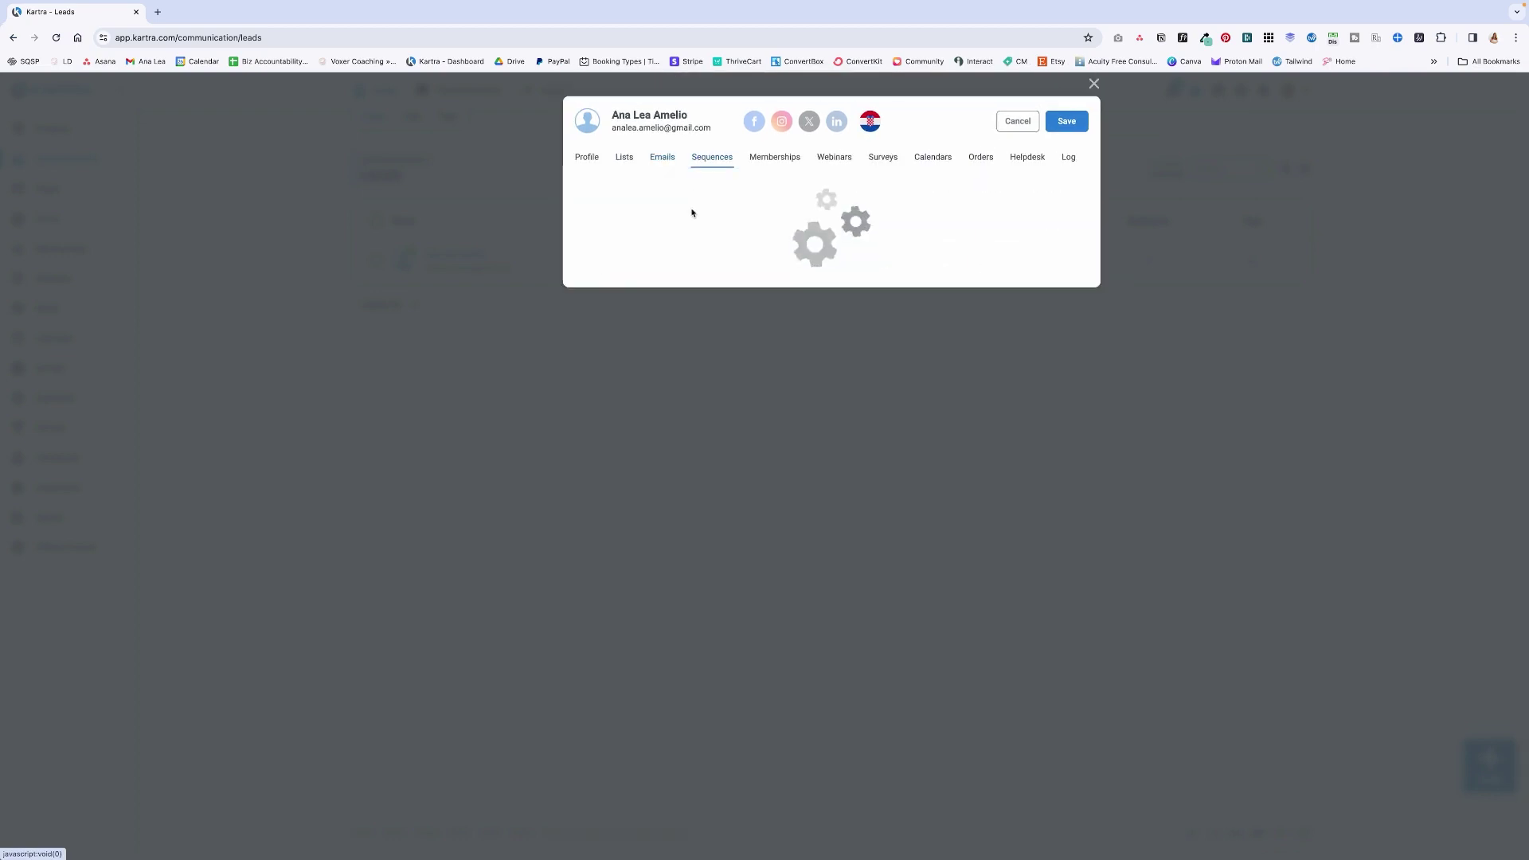
left_click(766, 158)
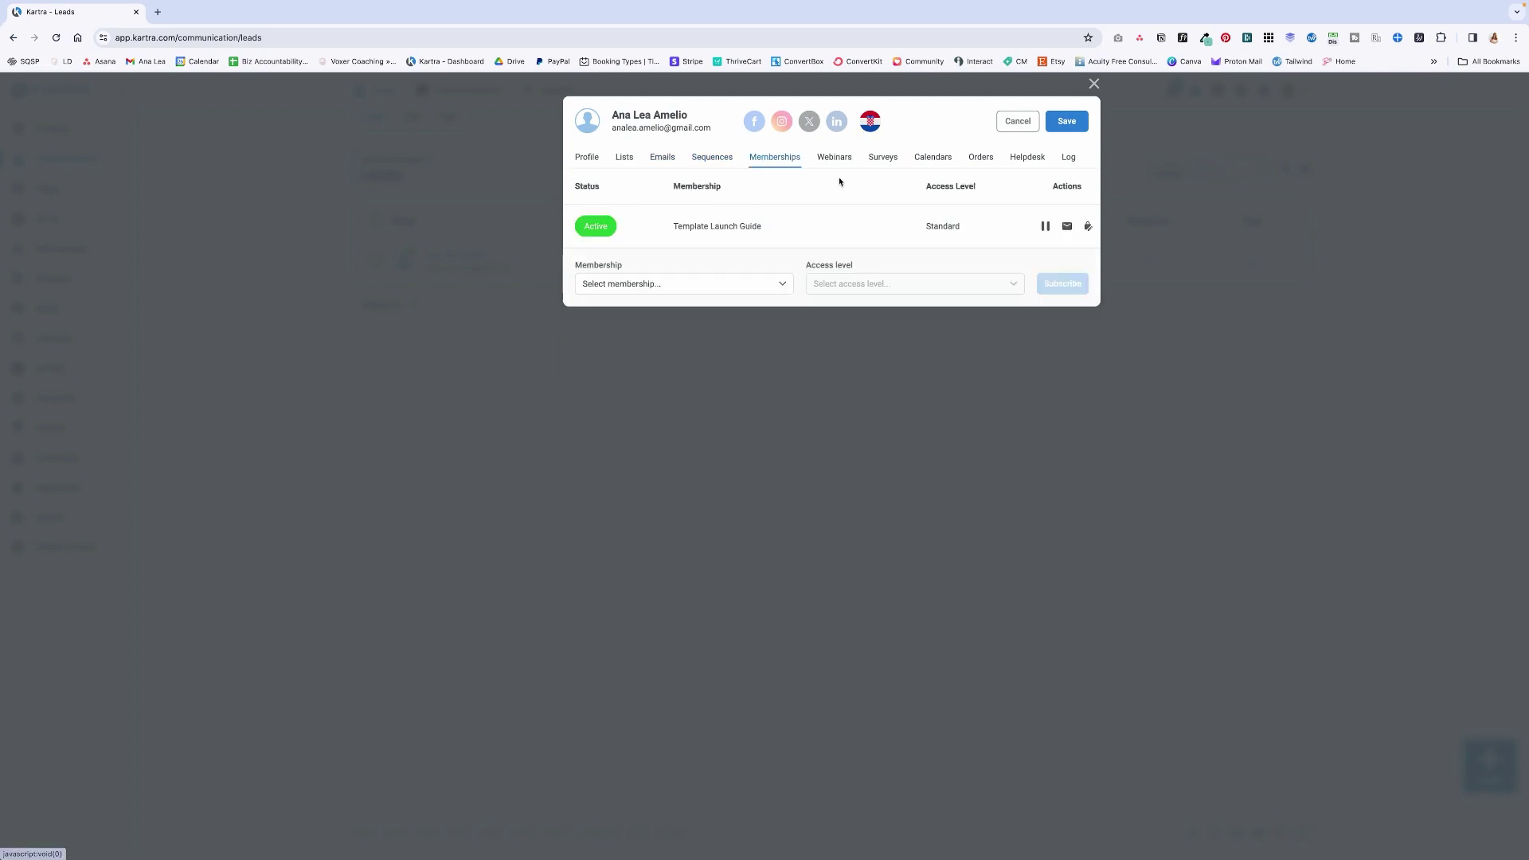
left_click(829, 163)
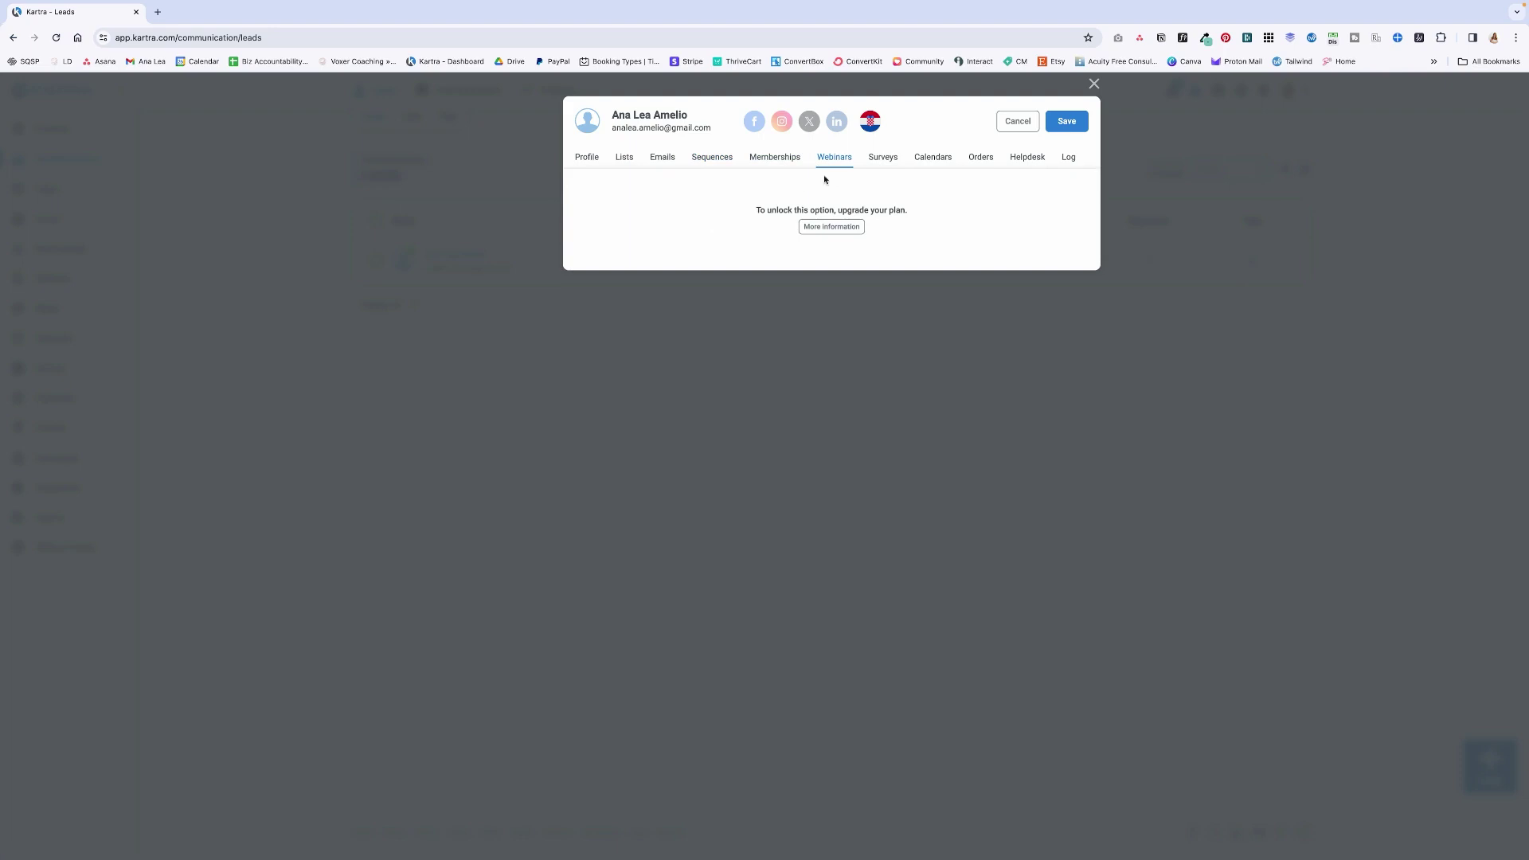
left_click(951, 163)
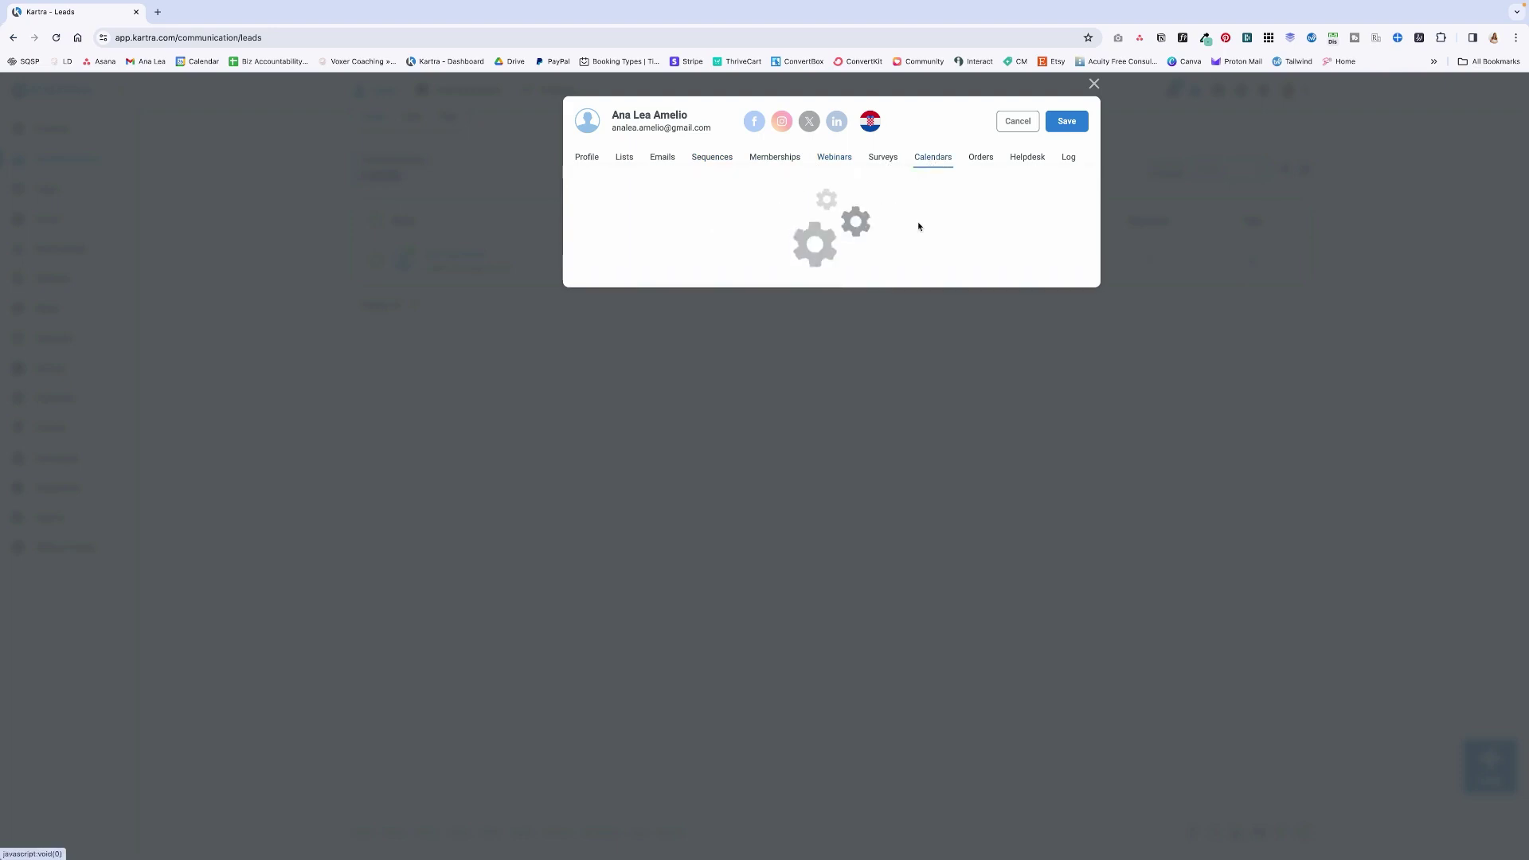
Step: View the lead's activity log, read through its email, tag, sequence and checkout events, and load more entries
left_click(1069, 160)
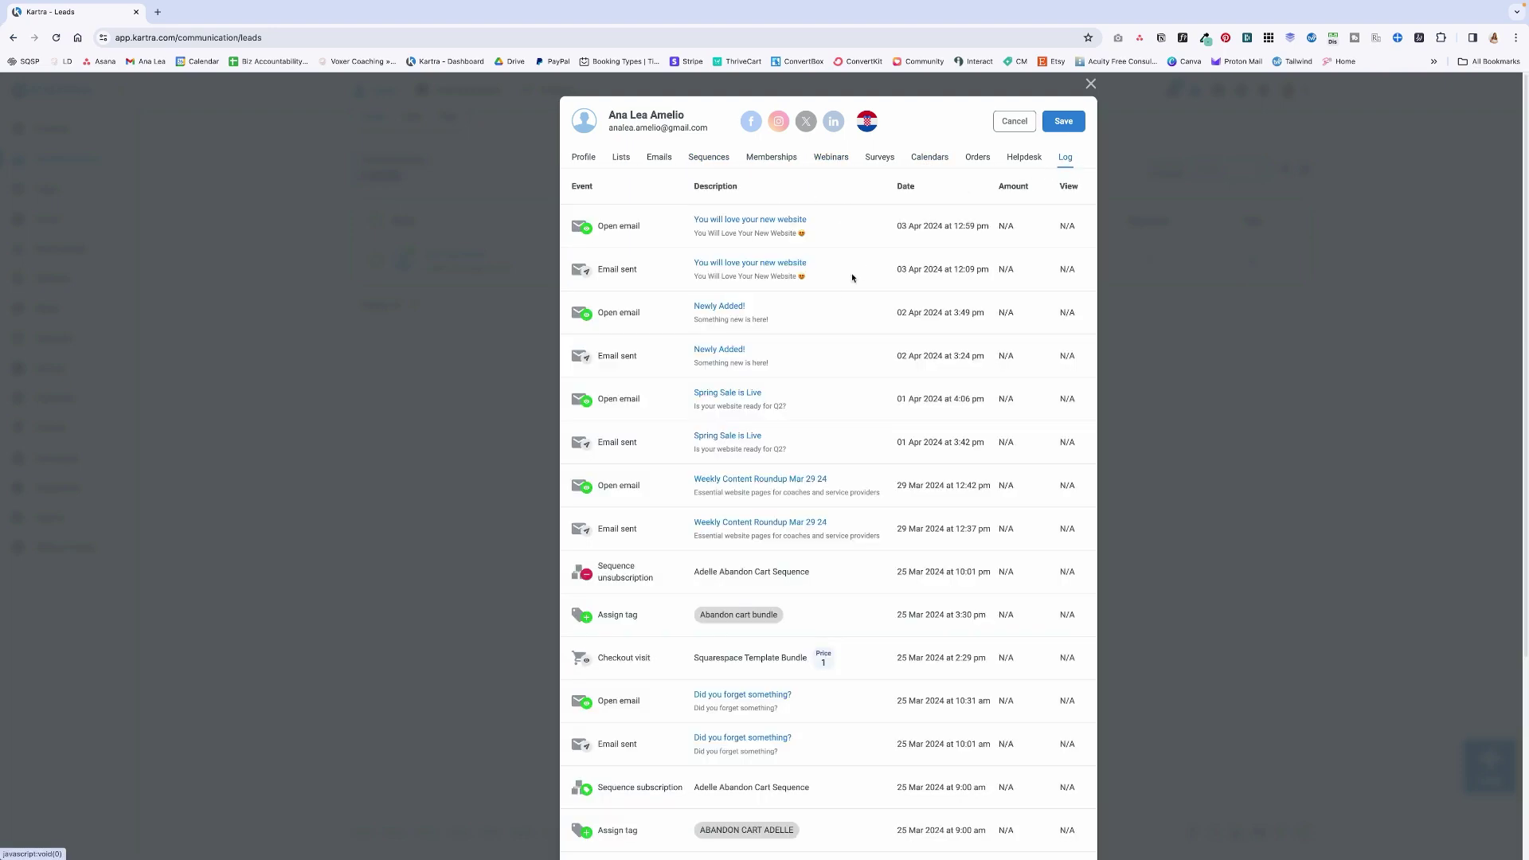
scroll(792, 380, "down", 1)
scroll(914, 282, "up", 1)
scroll(627, 492, "down", 3)
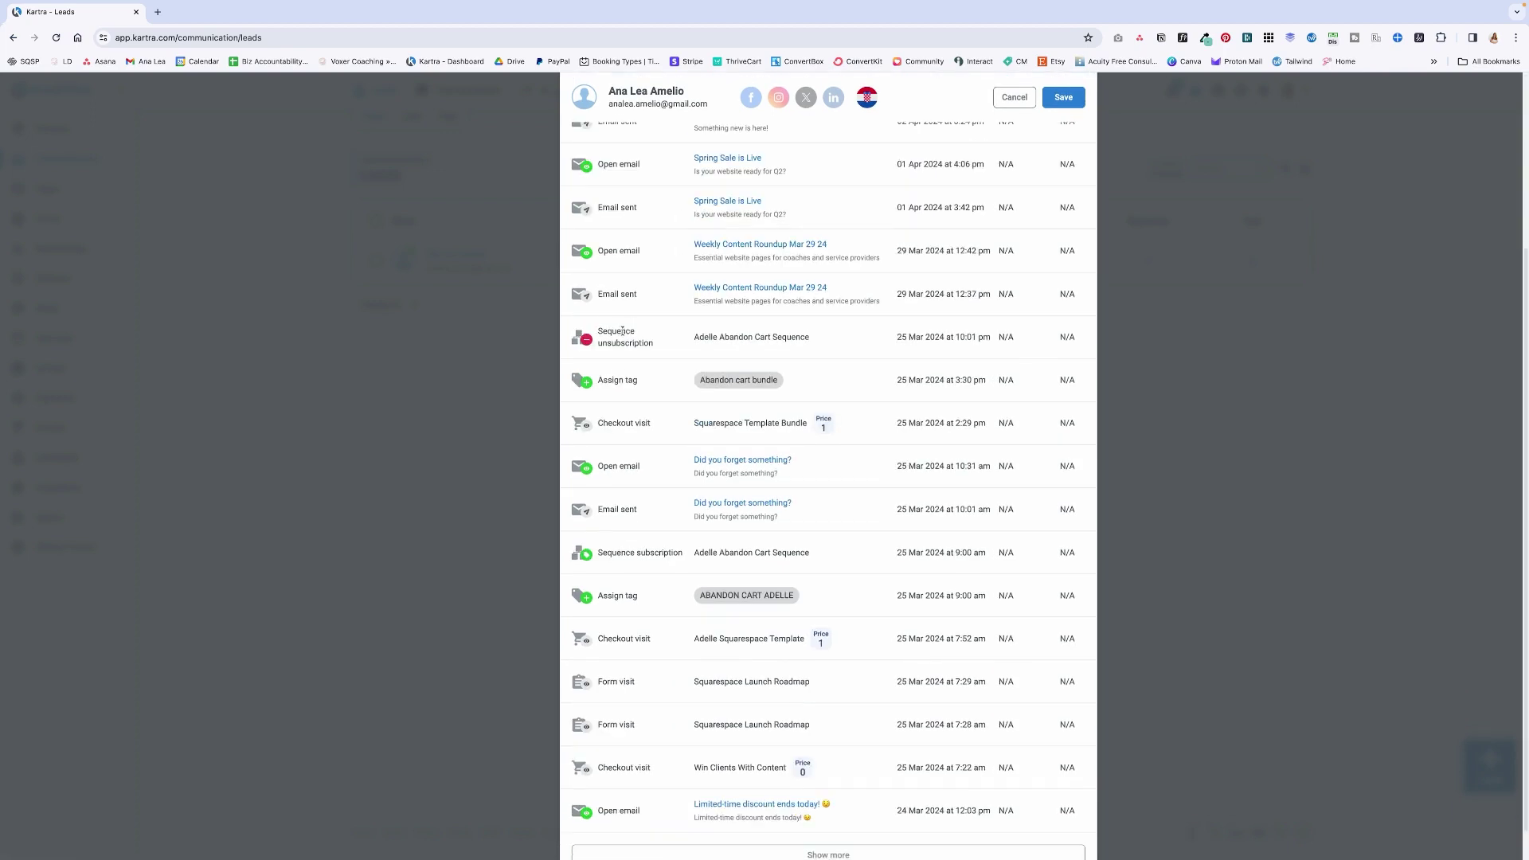
scroll(640, 411, "down", 1)
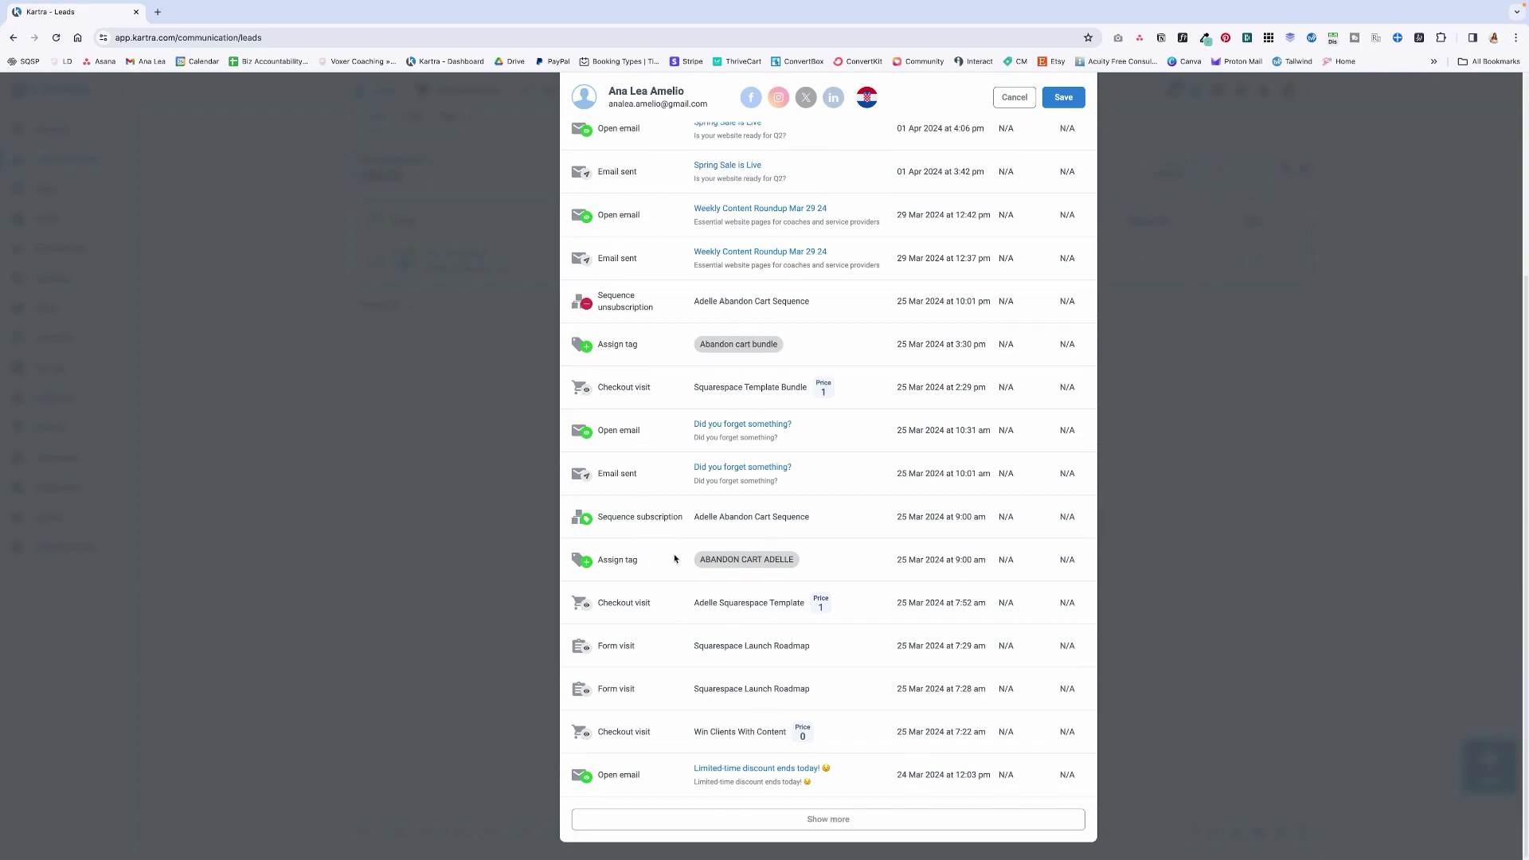
left_click(726, 816)
scroll(752, 651, "up", 15)
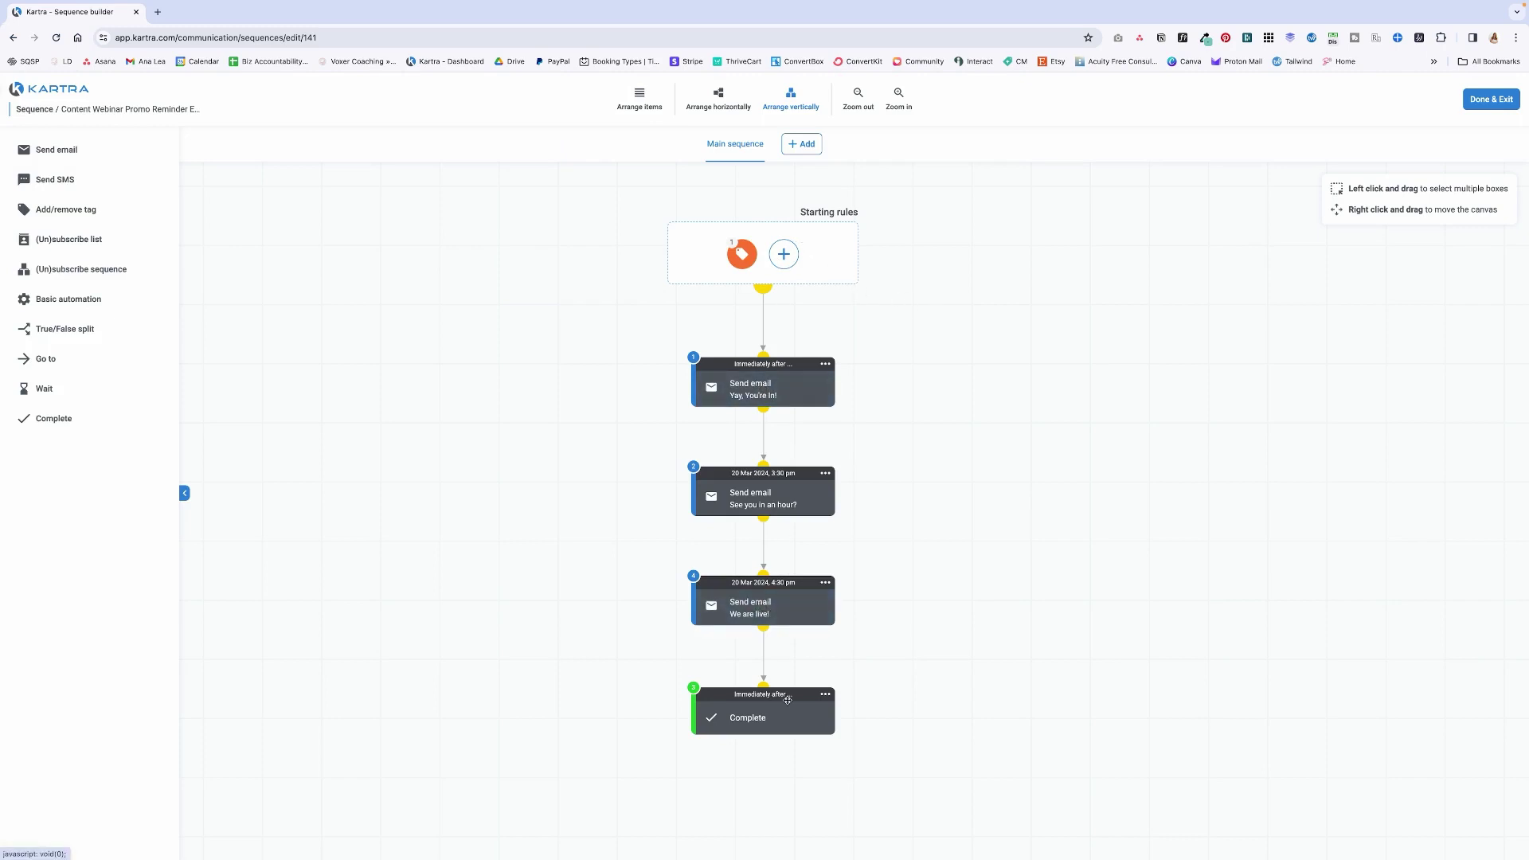
Step: Compare the horizontal and vertical layouts of the Content Webinar Promo Reminder sequence and open its "See you in an hour?" email step
left_click(717, 106)
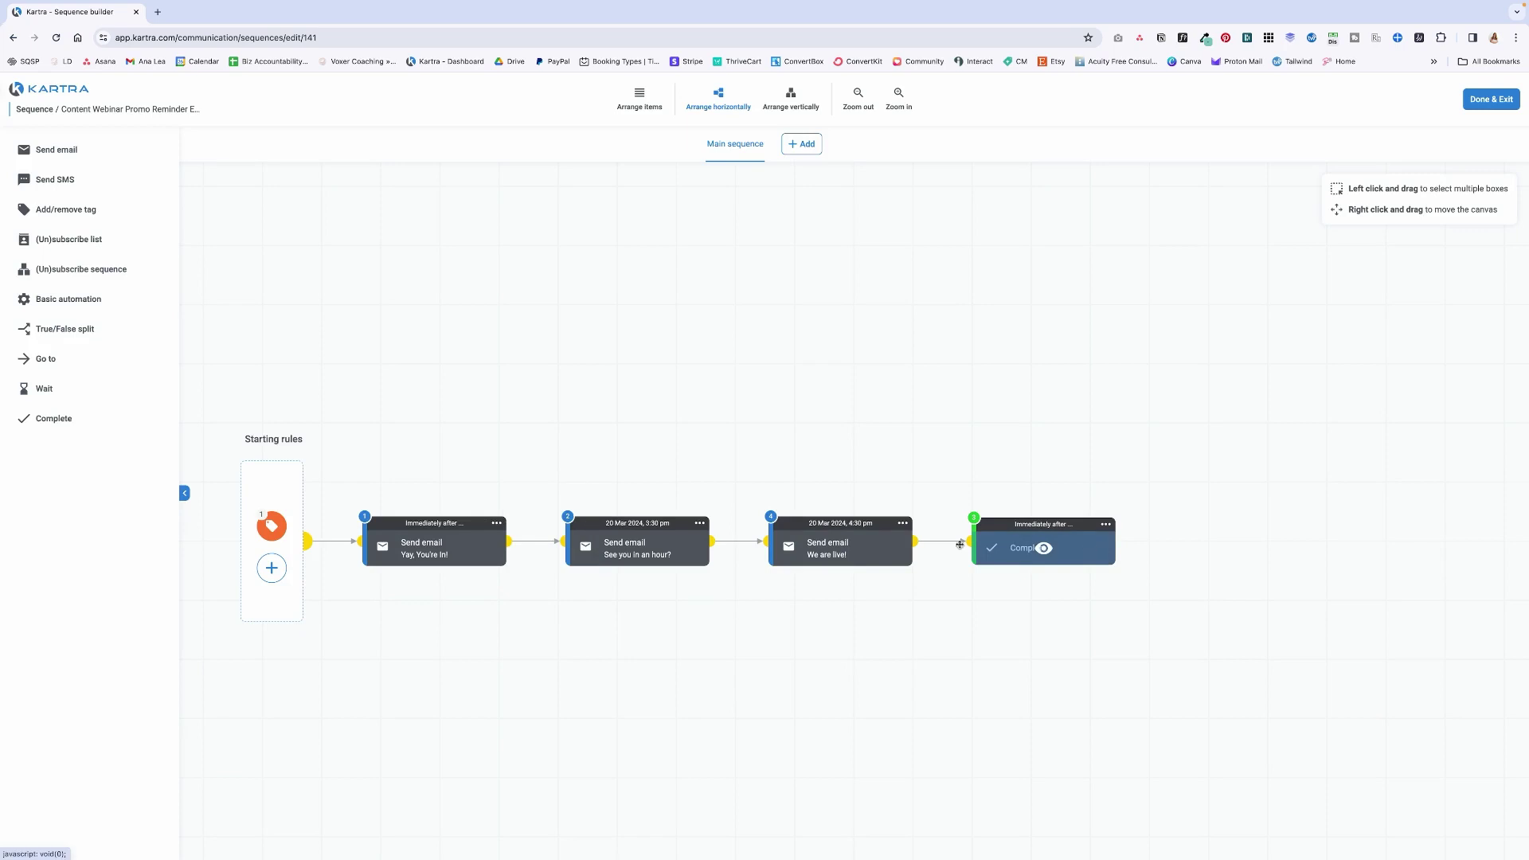
left_click(791, 98)
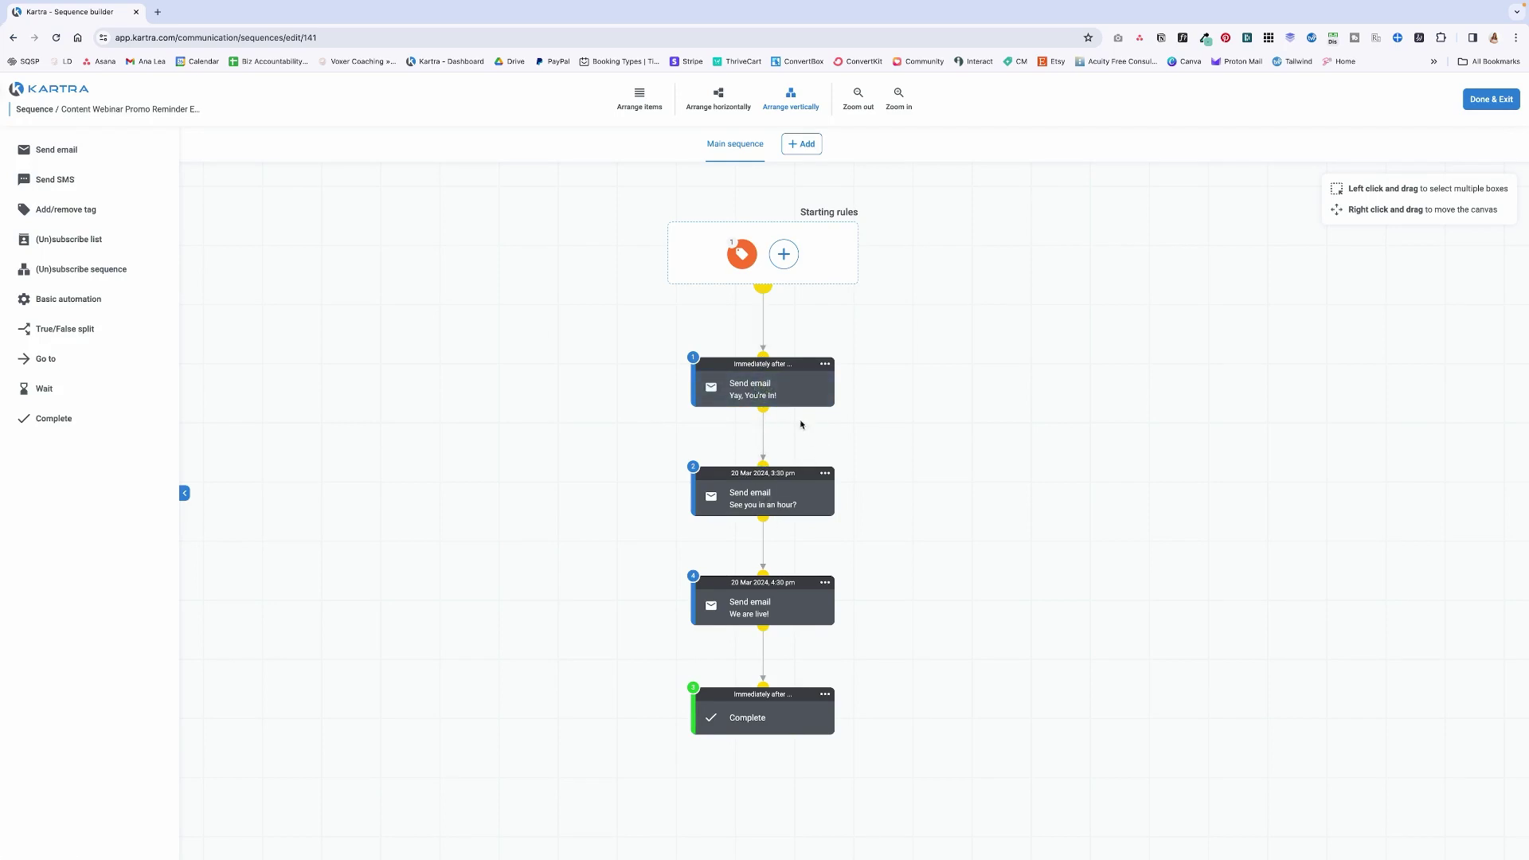
left_click(804, 505)
mouse_move(828, 370)
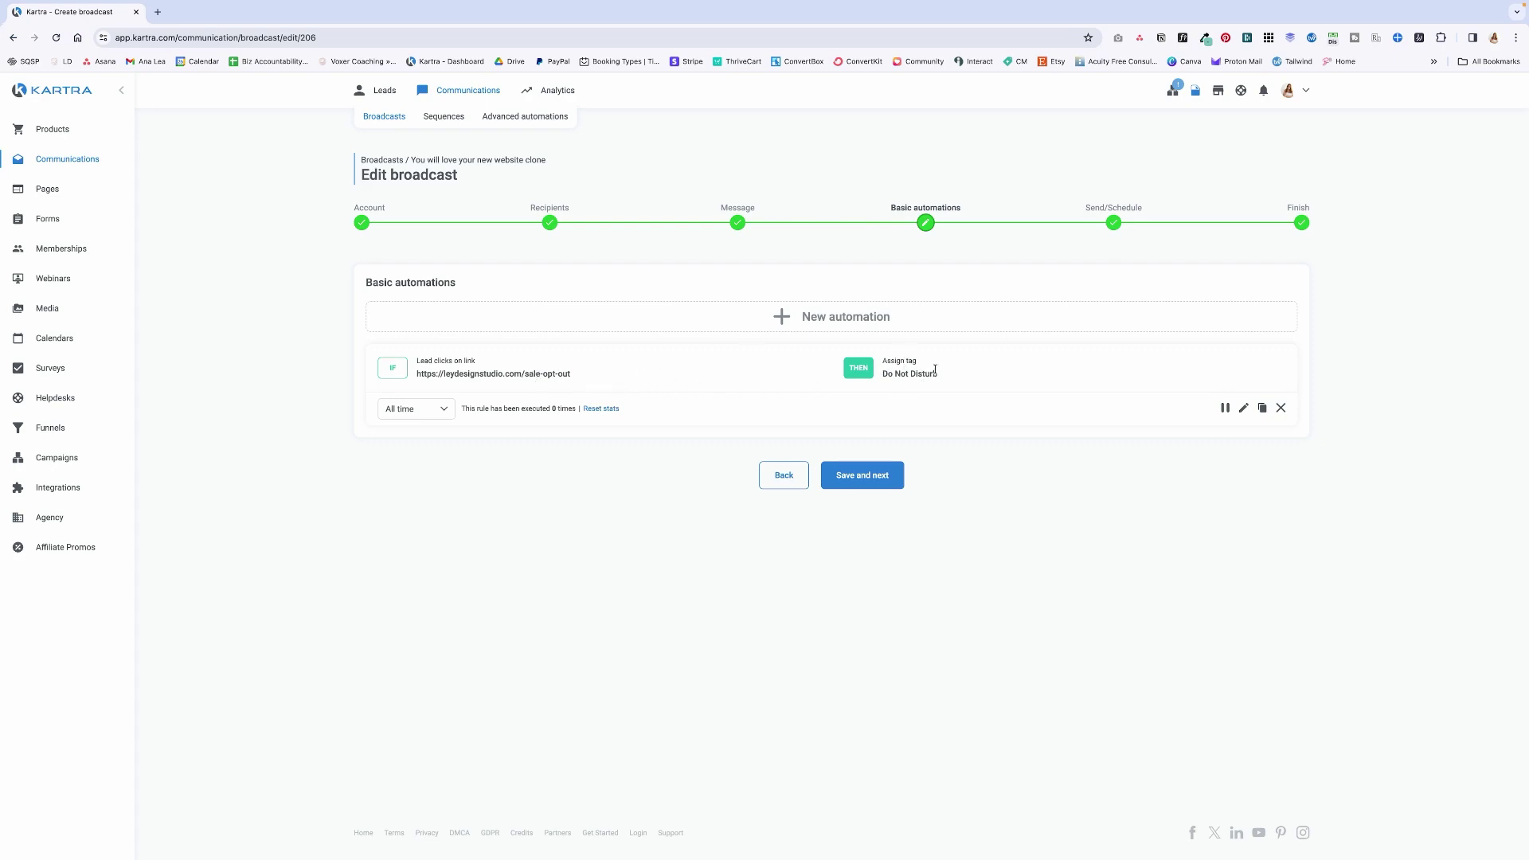
Step: Return to the broadcast's Message stage and examine the email's content, countdown, subject line and available design elements
left_click(785, 476)
scroll(793, 468, "down", 5)
scroll(793, 467, "down", 3)
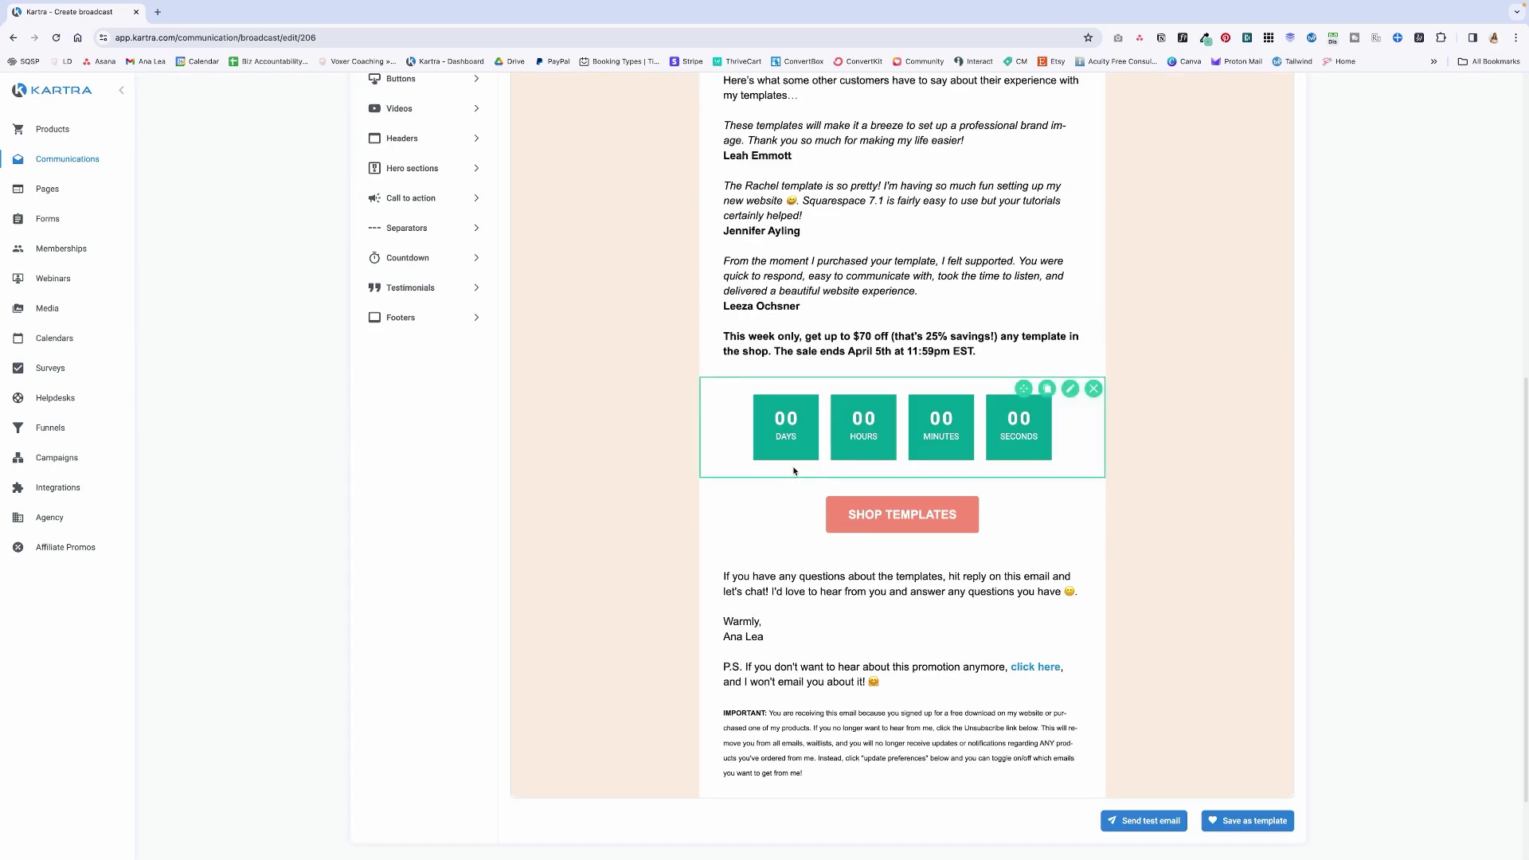
scroll(793, 468, "up", 5)
scroll(795, 468, "down", 3)
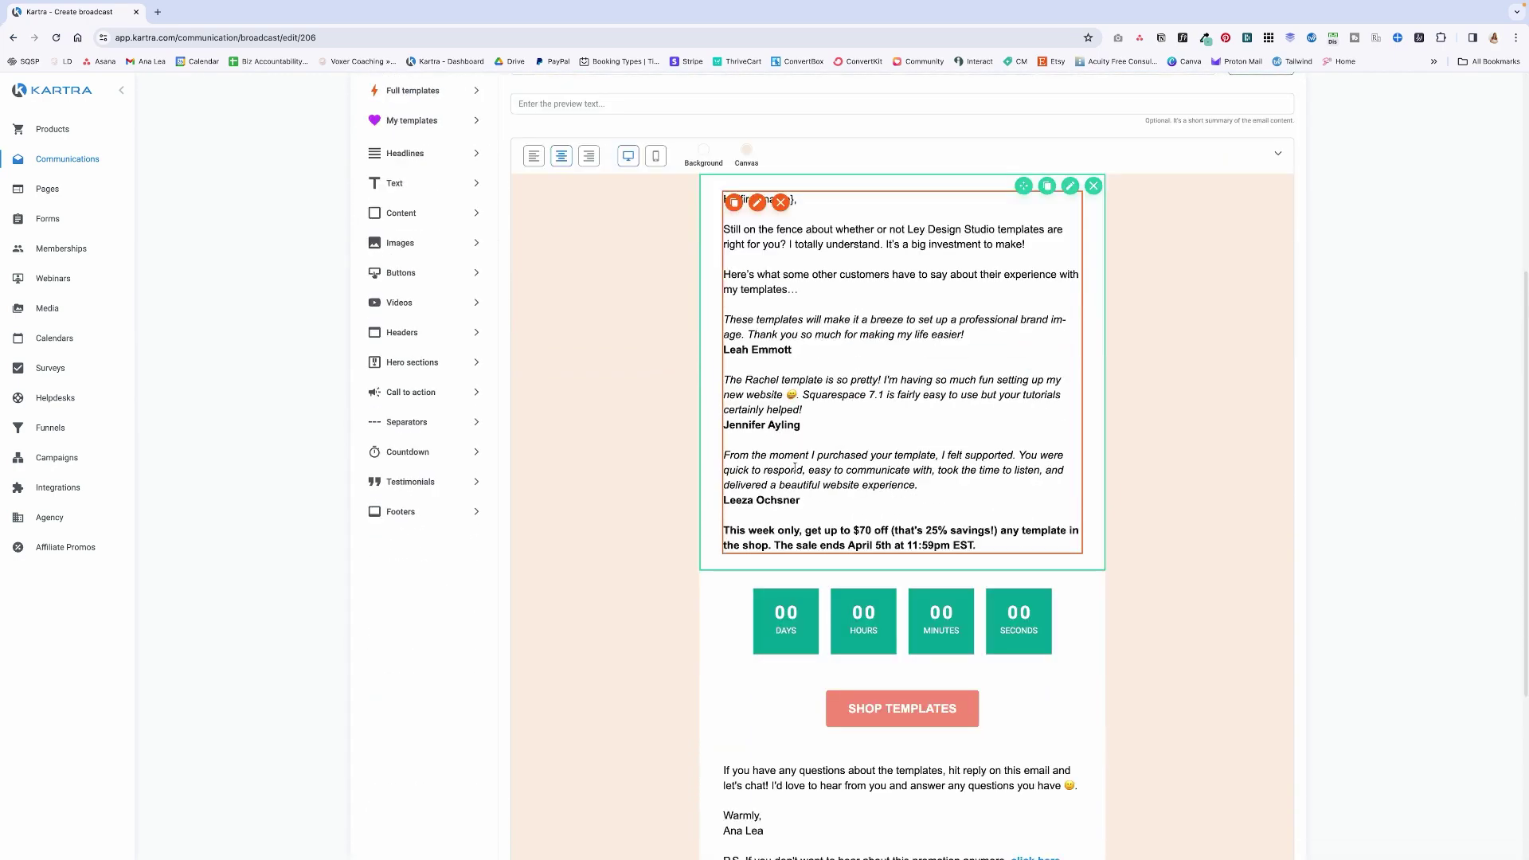
scroll(795, 468, "up", 3)
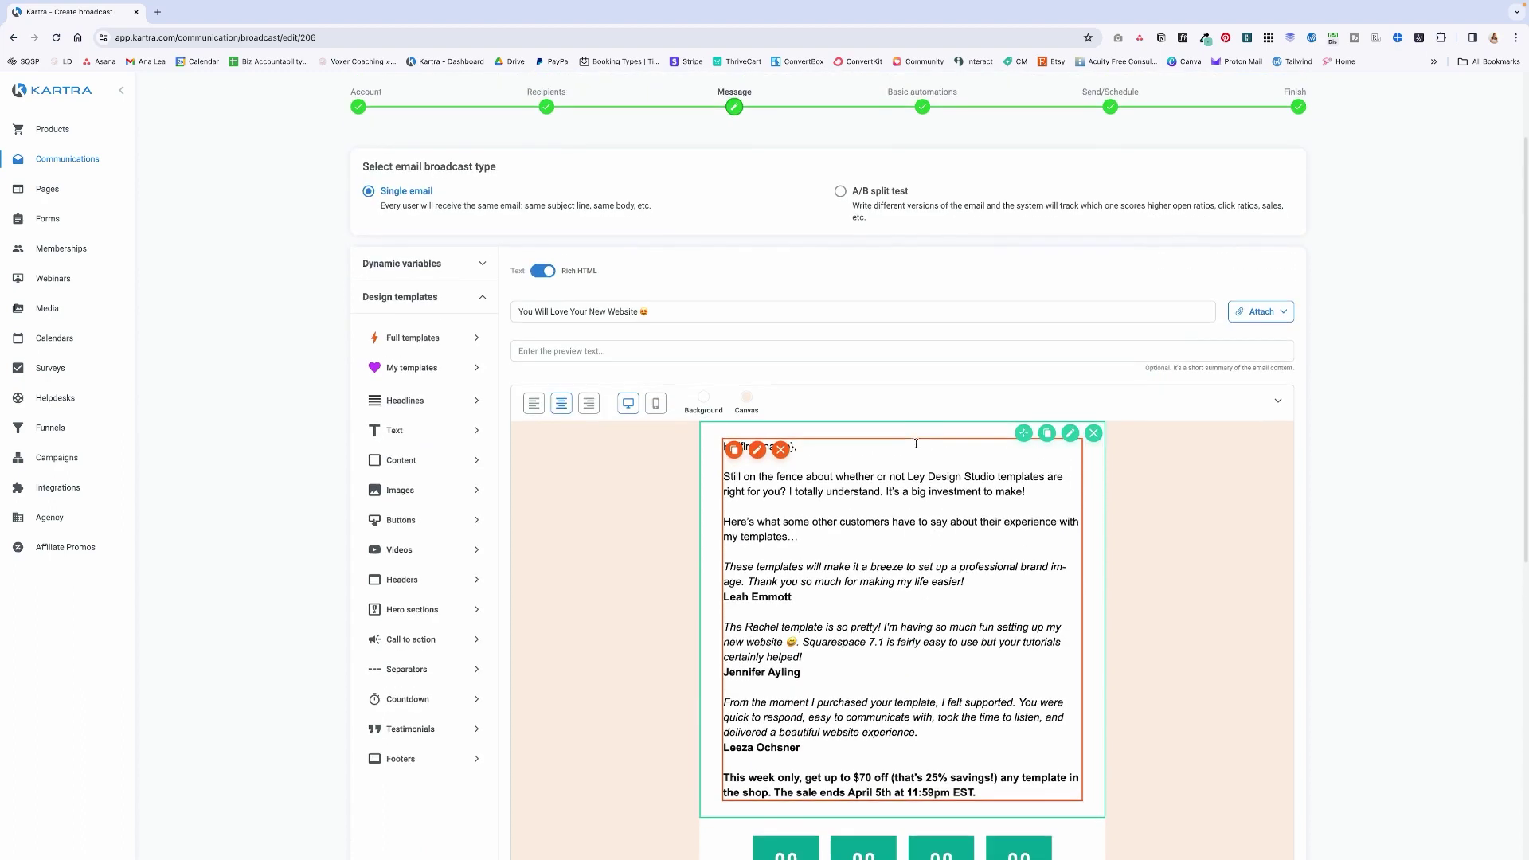
scroll(431, 212, "up", 1)
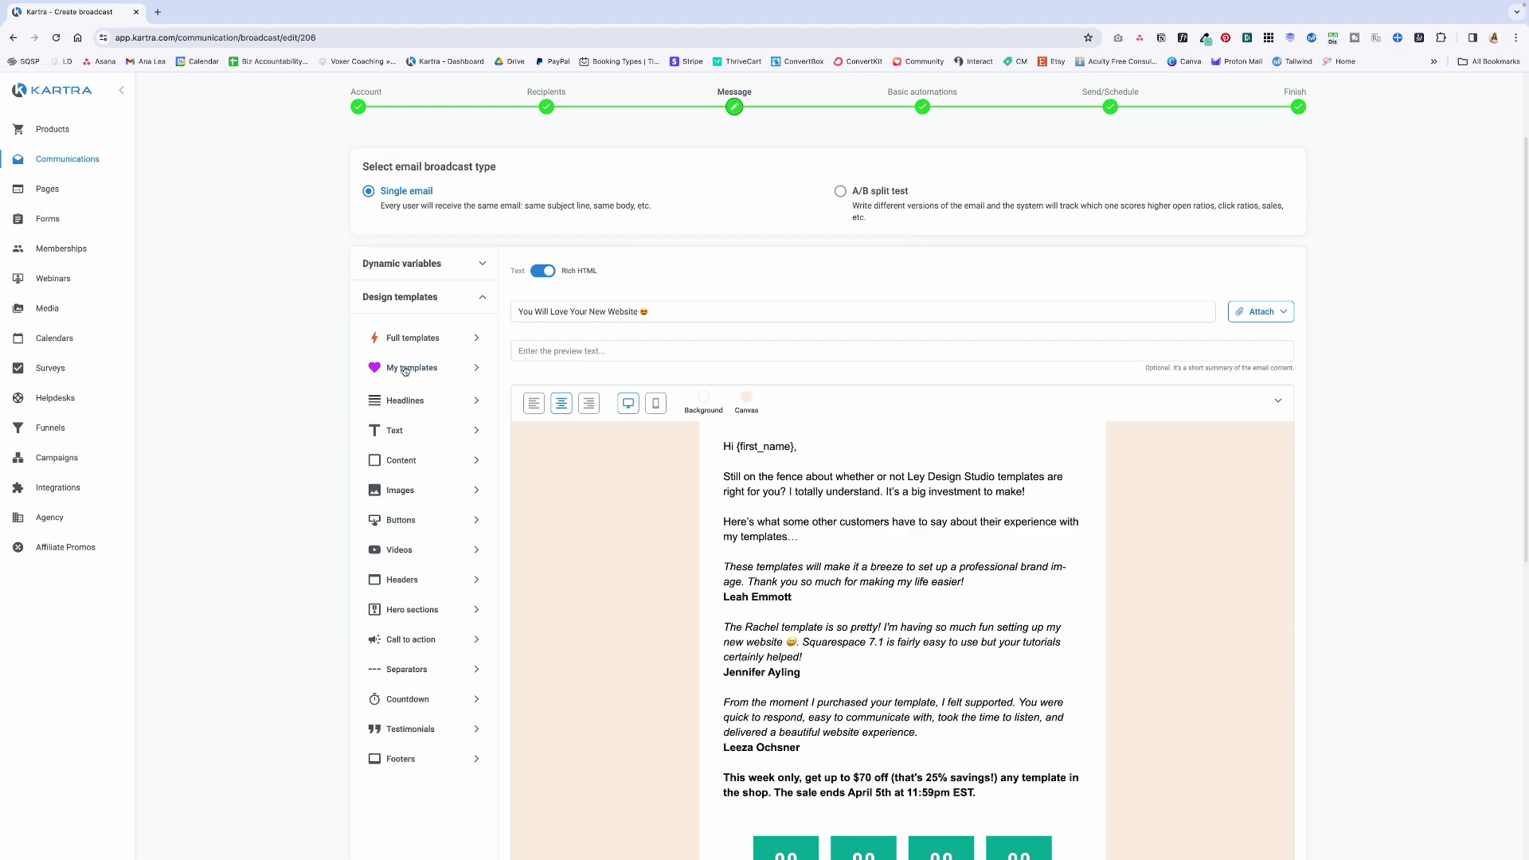
scroll(921, 572, "down", 2)
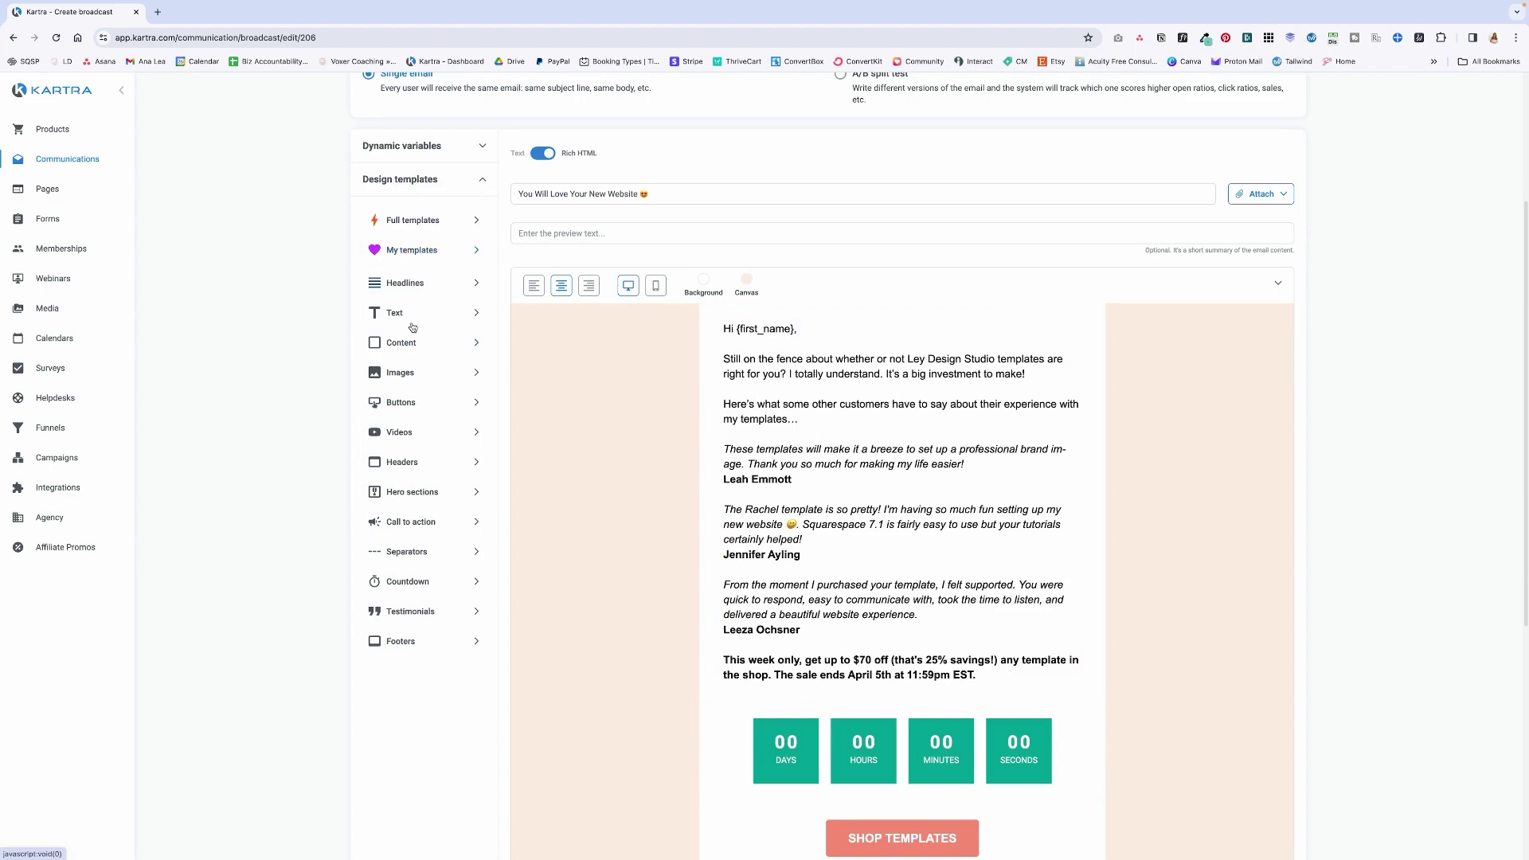
Step: Insert the single-column checkmark list with bold headings from the Text elements above the email's greeting
left_click(726, 389)
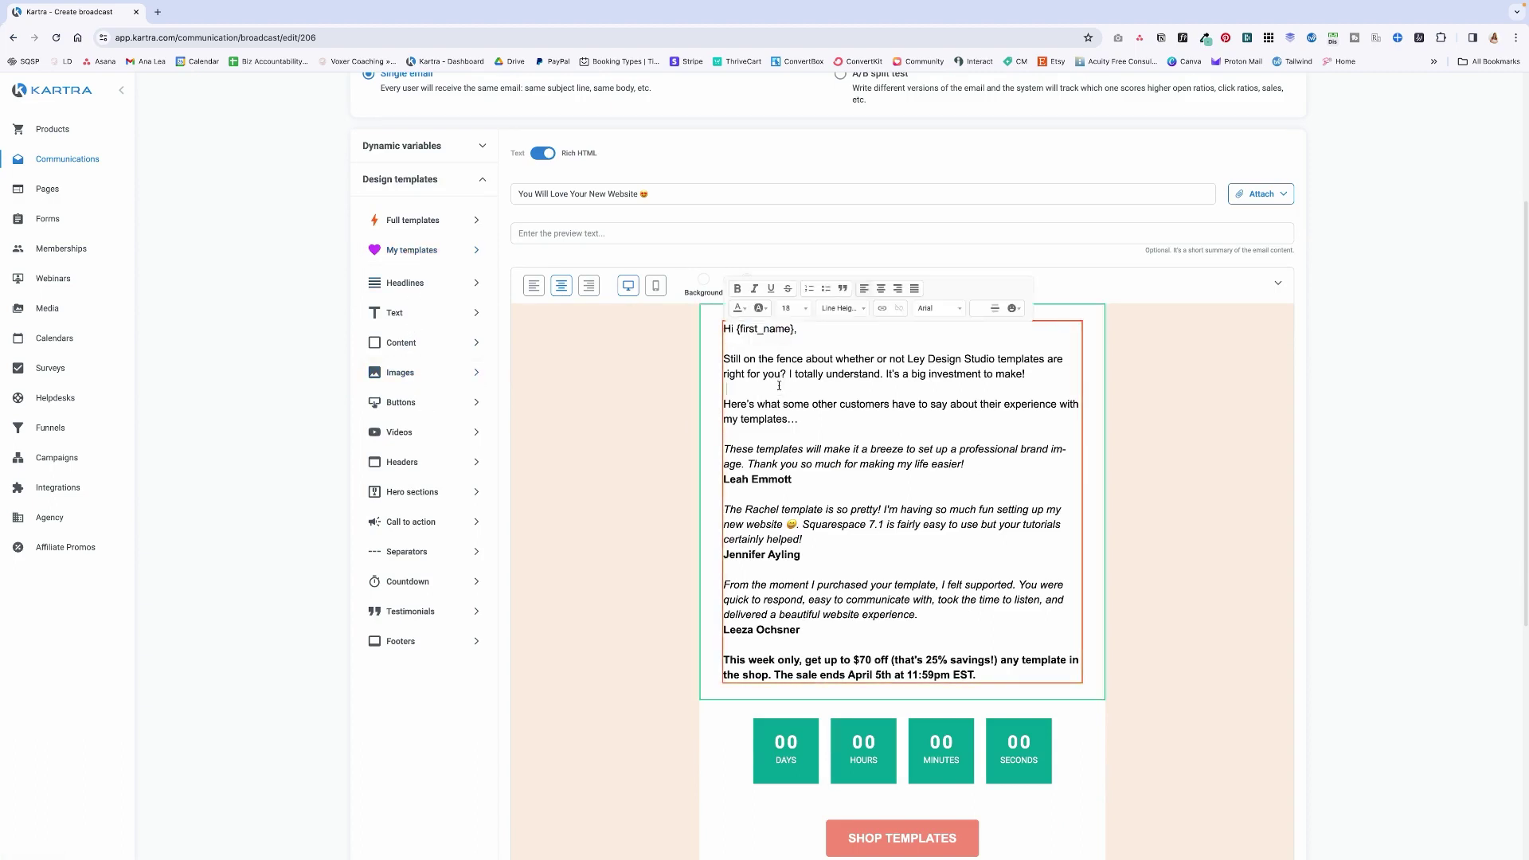
left_click(399, 312)
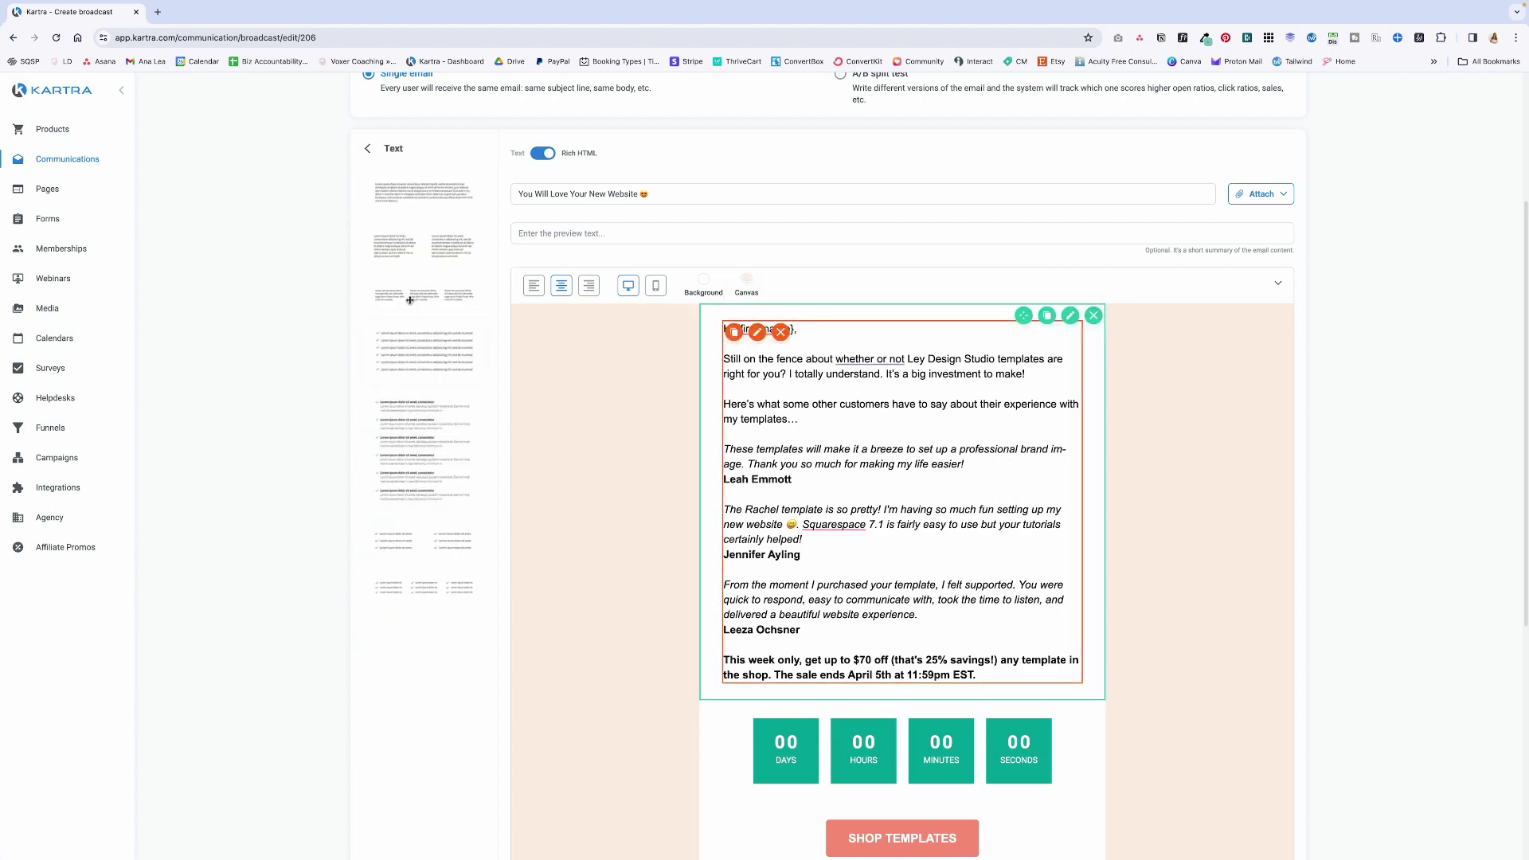
left_click_drag(427, 410, 872, 318)
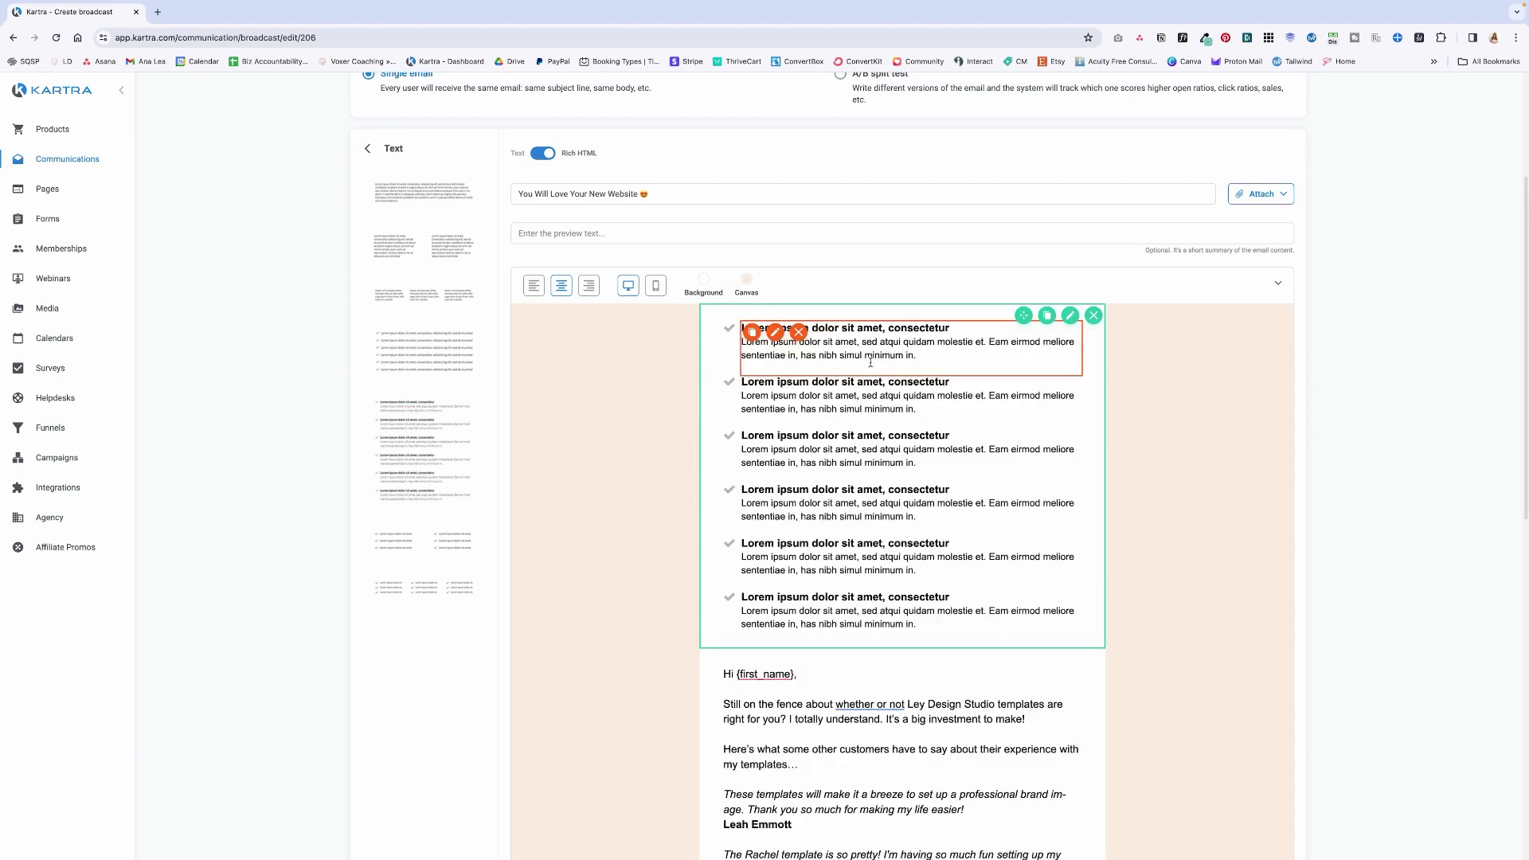
Step: Replace the third checklist item's description with "This is some text." and delete the whole checklist block from the email
left_click(790, 468)
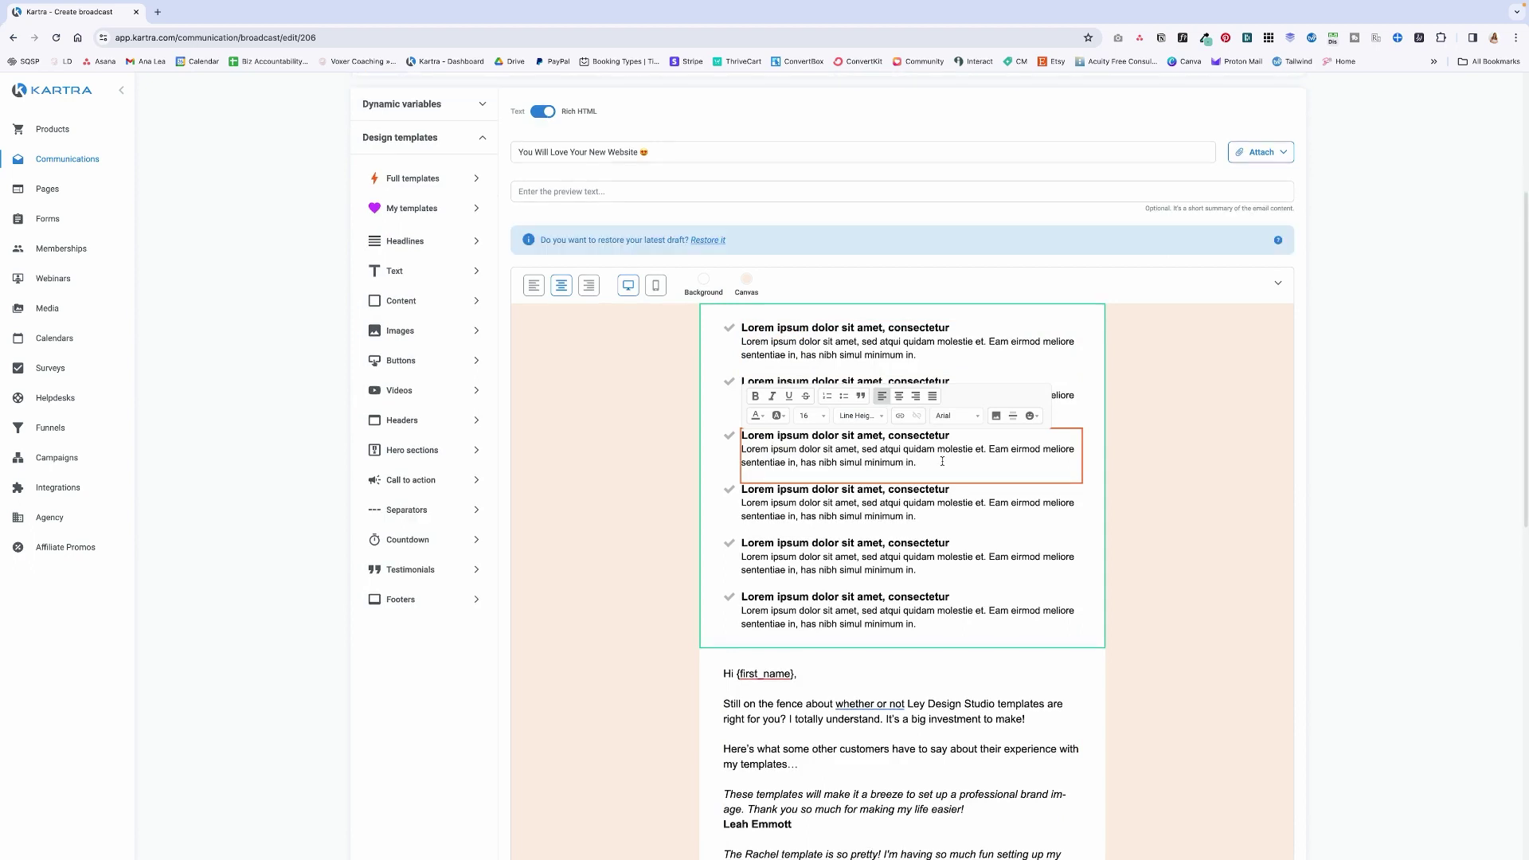
left_click_drag(942, 463, 734, 447)
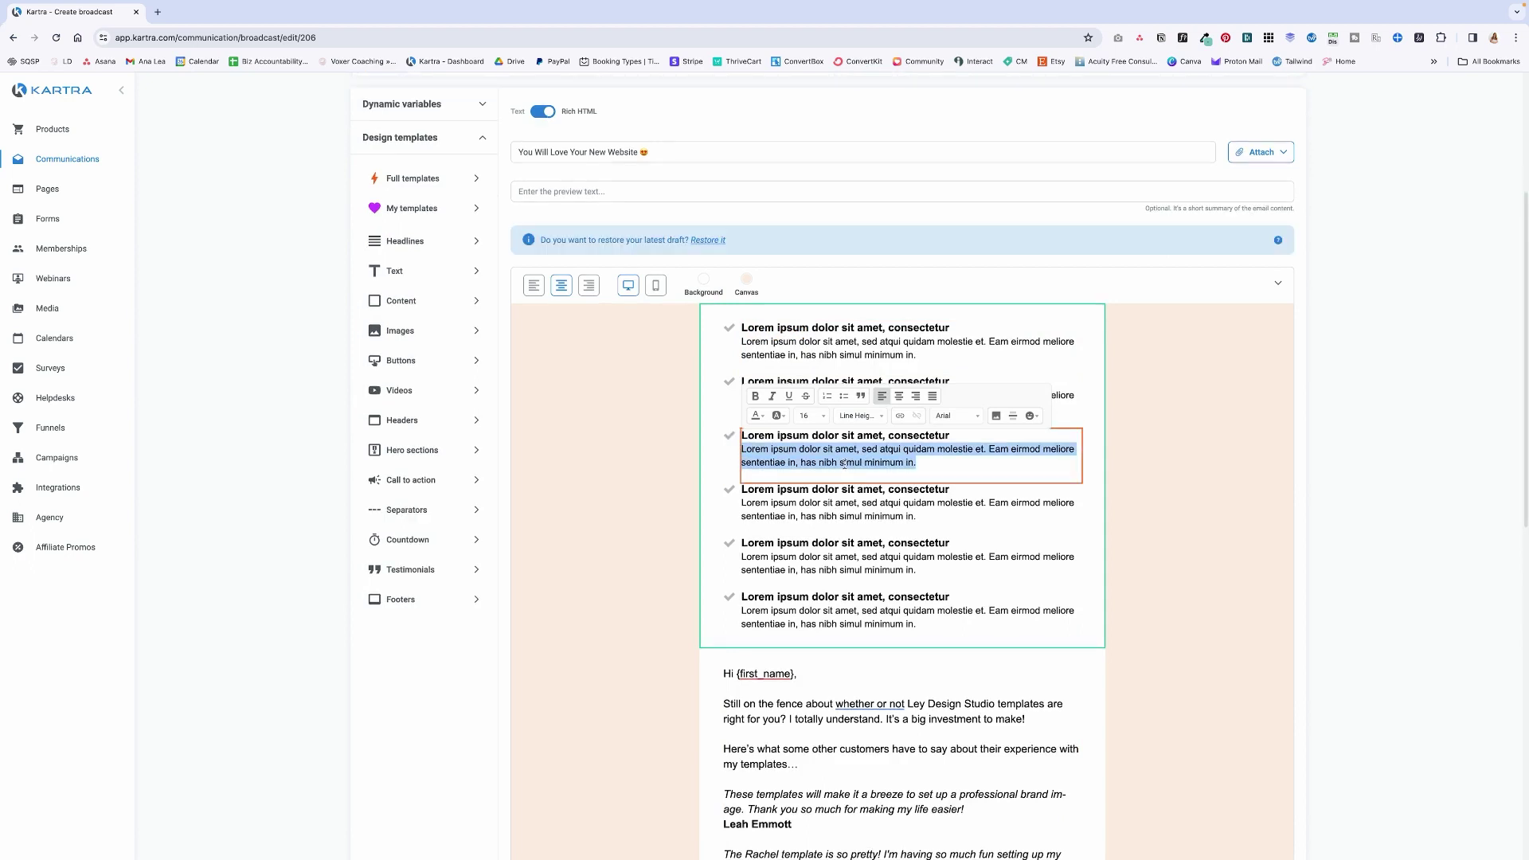
type("This is some text.")
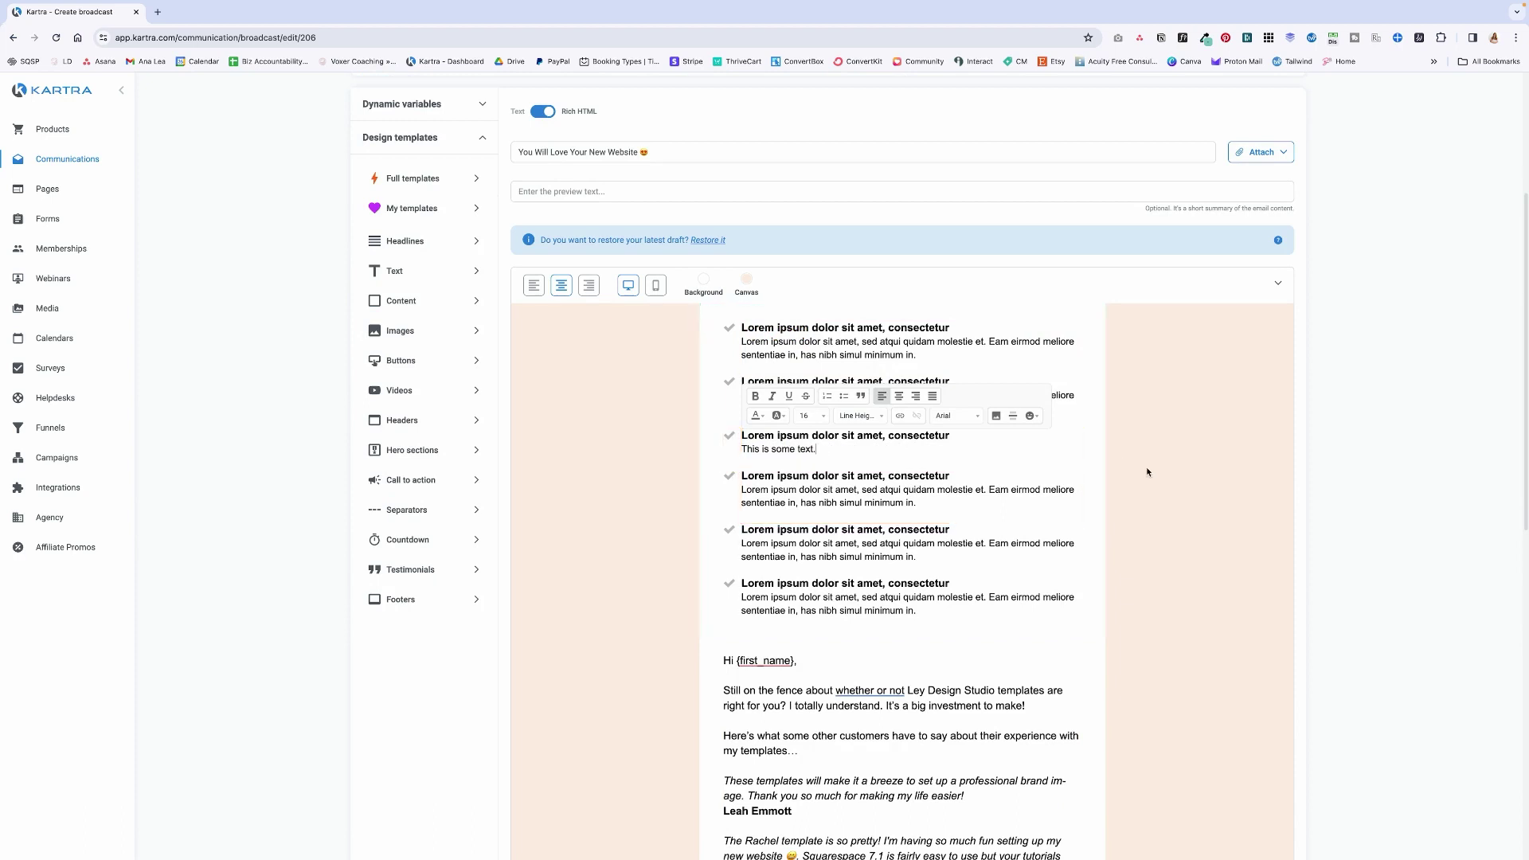
left_click(1055, 446)
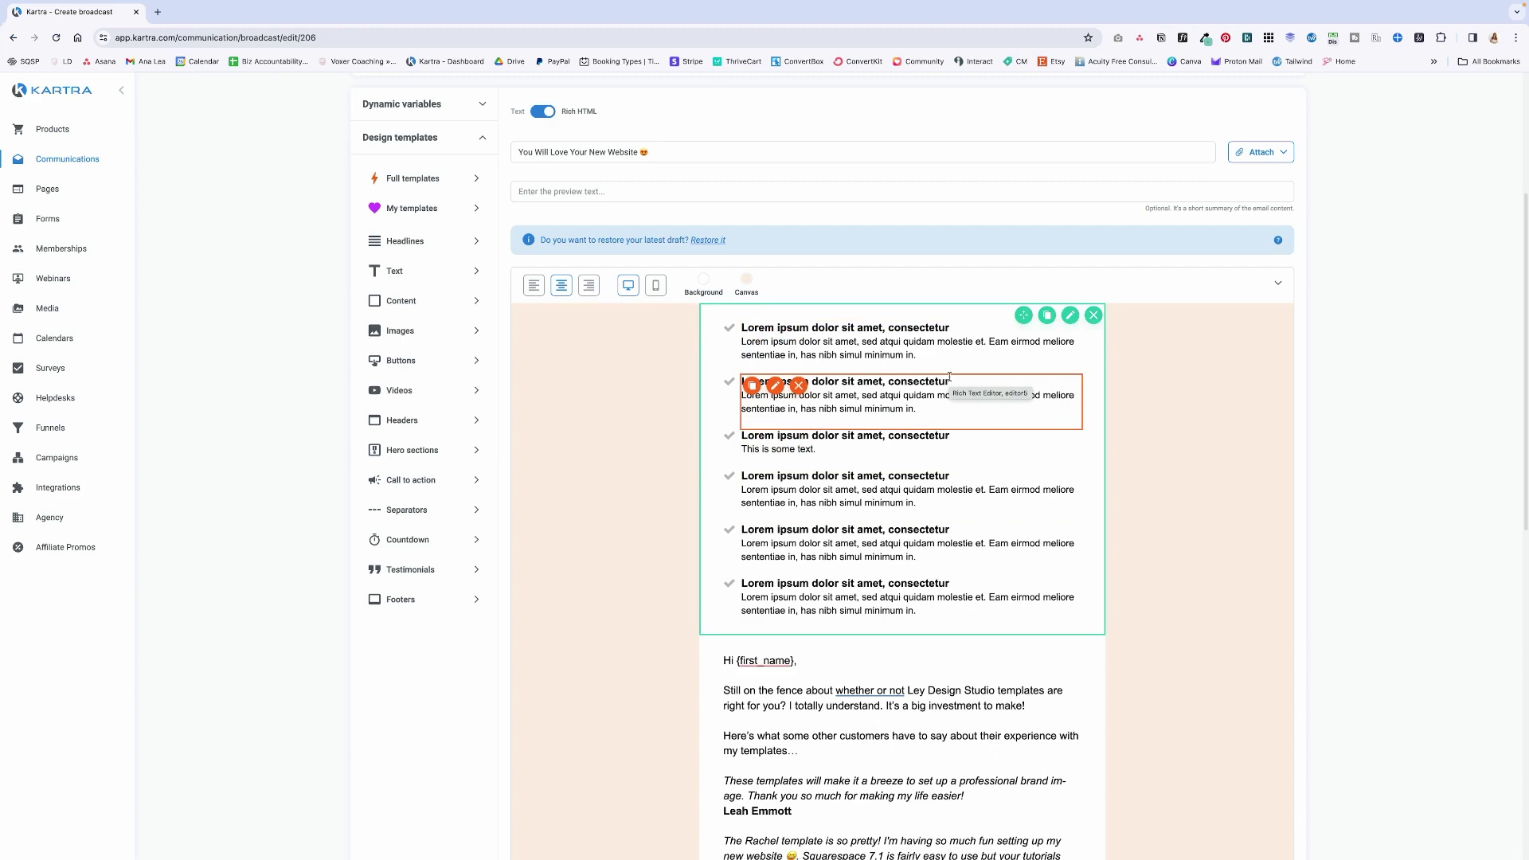
left_click(1094, 315)
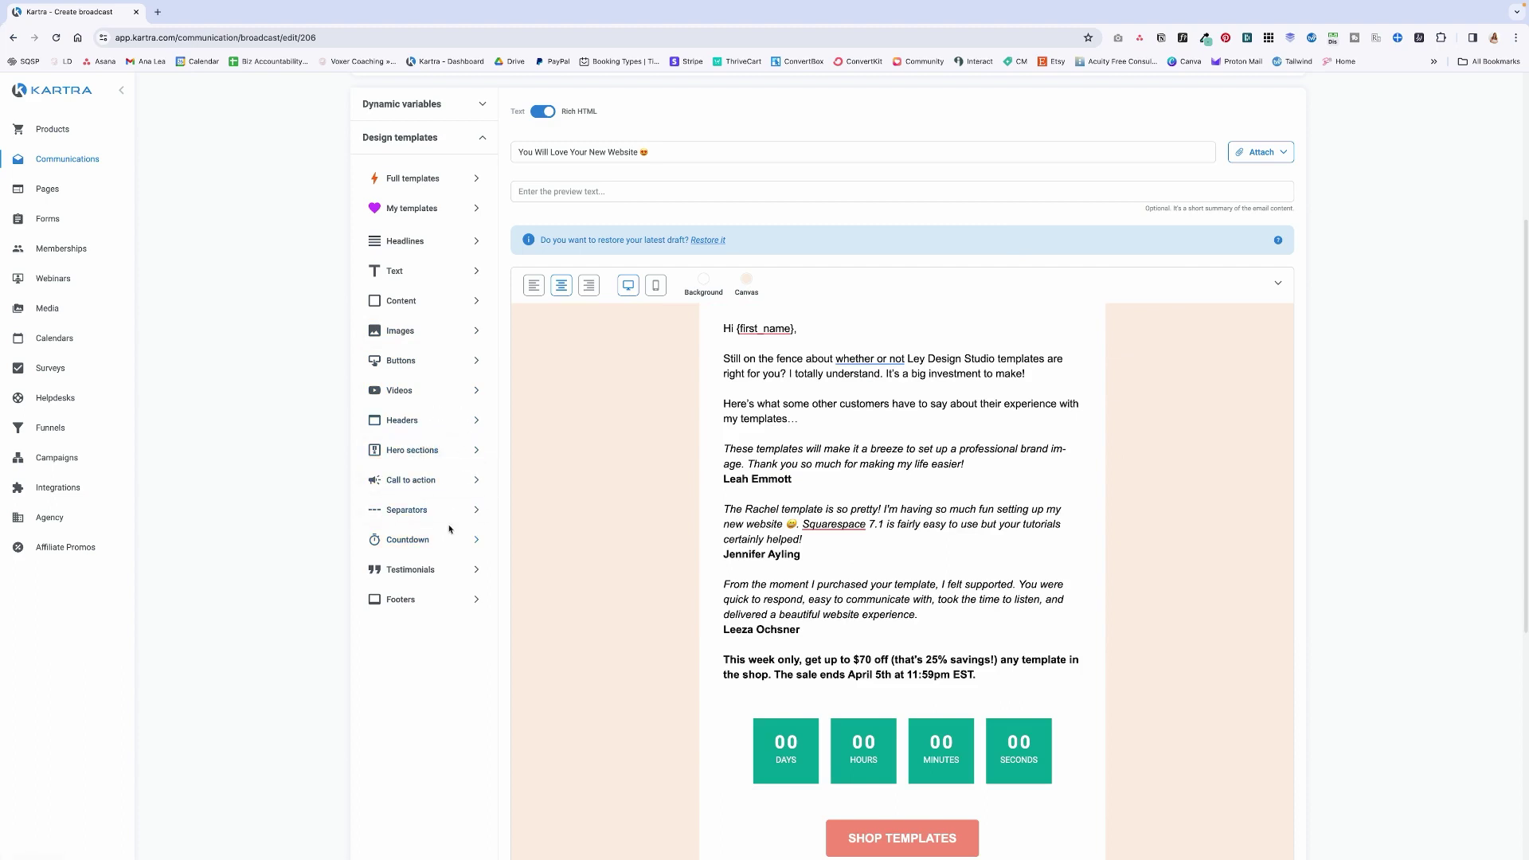
Step: Look over the available testimonial layouts and examine the rest of the email down to its test-send and template-saving options
left_click(443, 567)
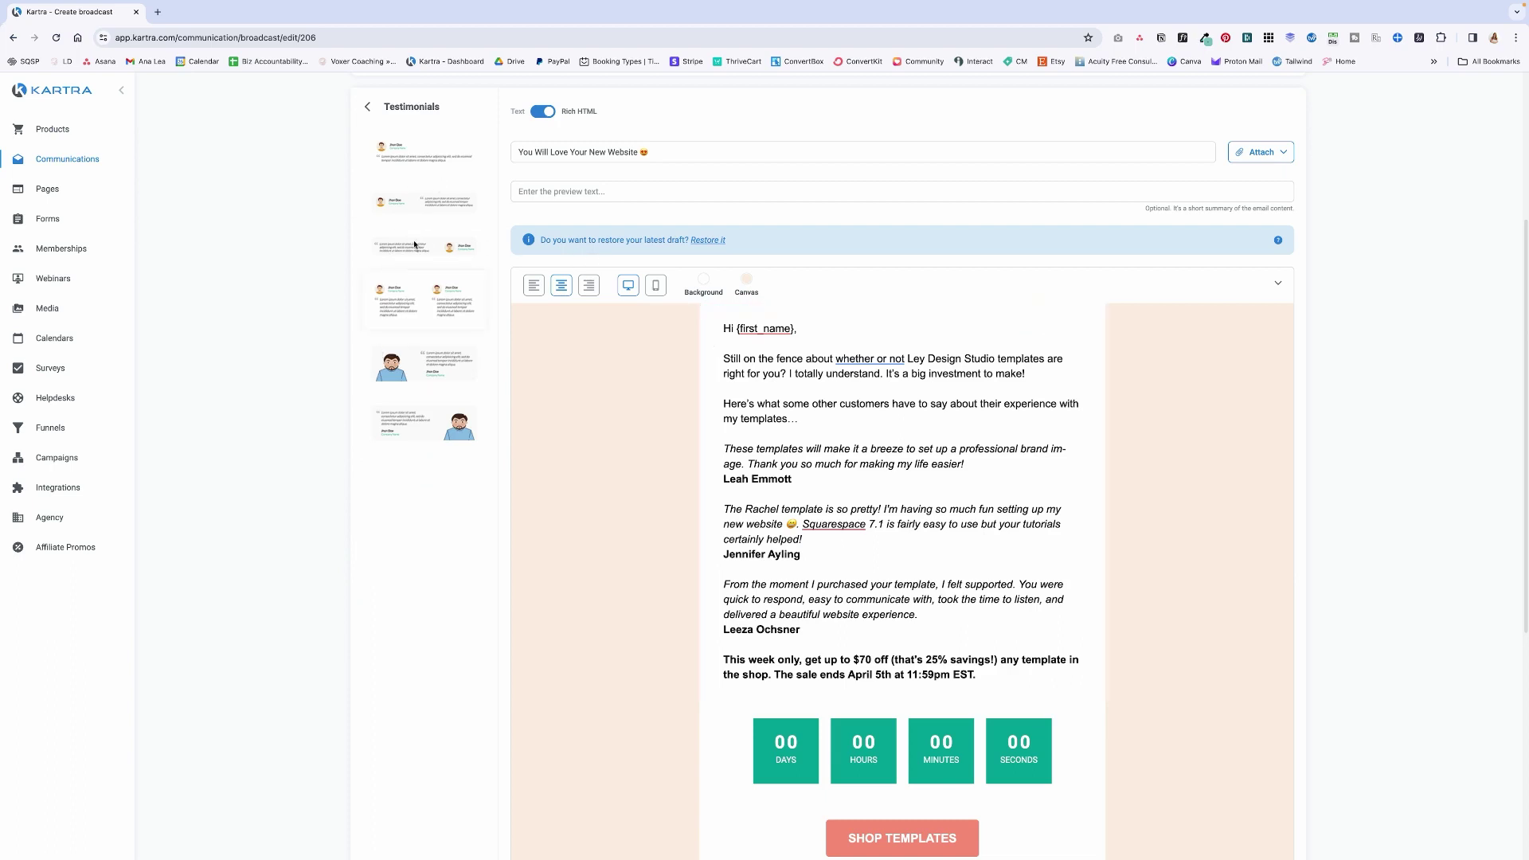
left_click(369, 108)
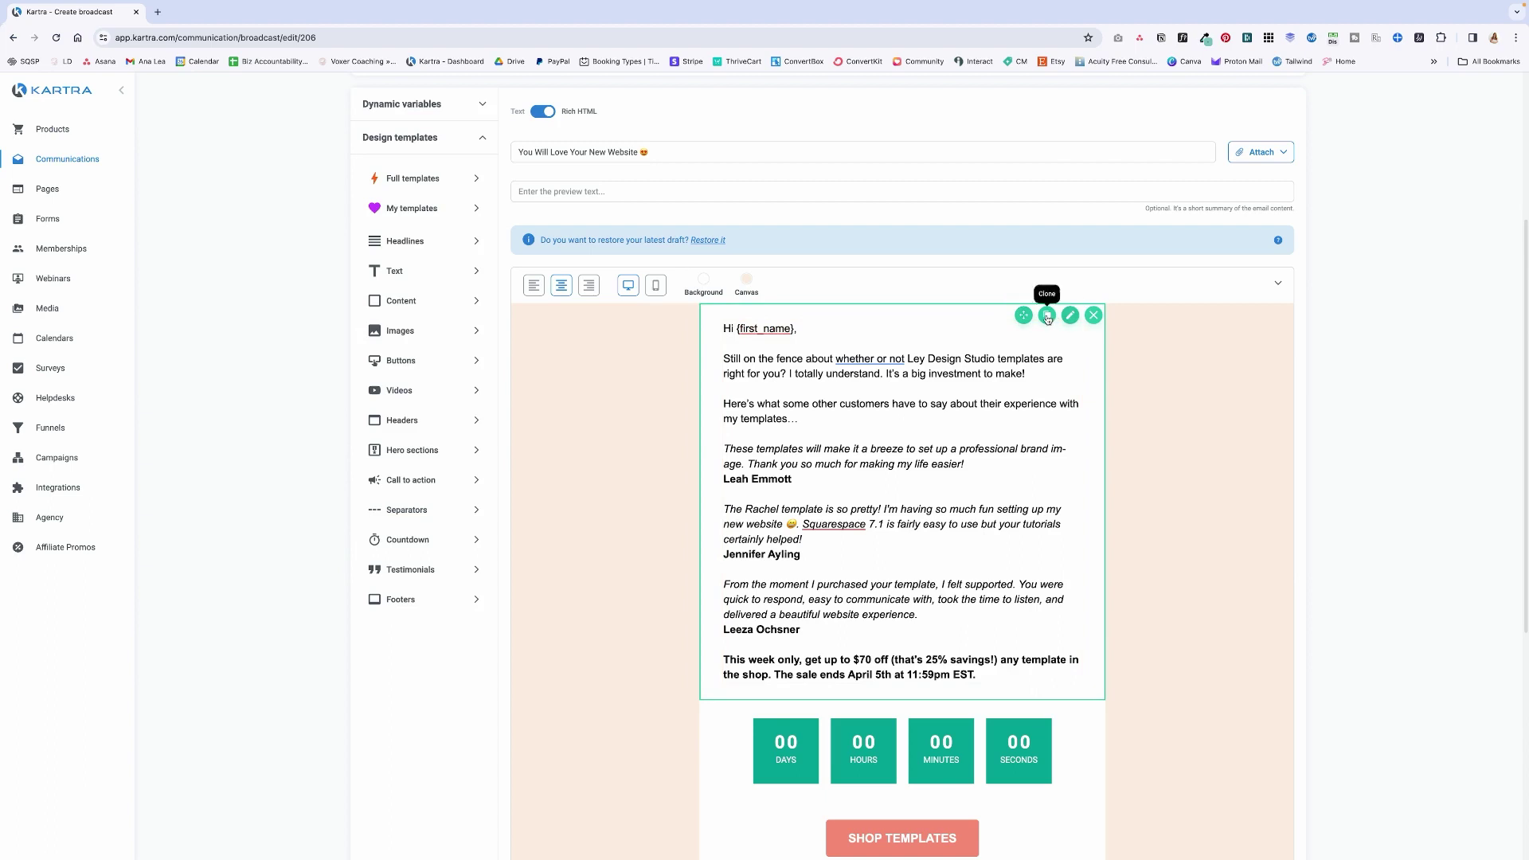
scroll(956, 382, "down", 5)
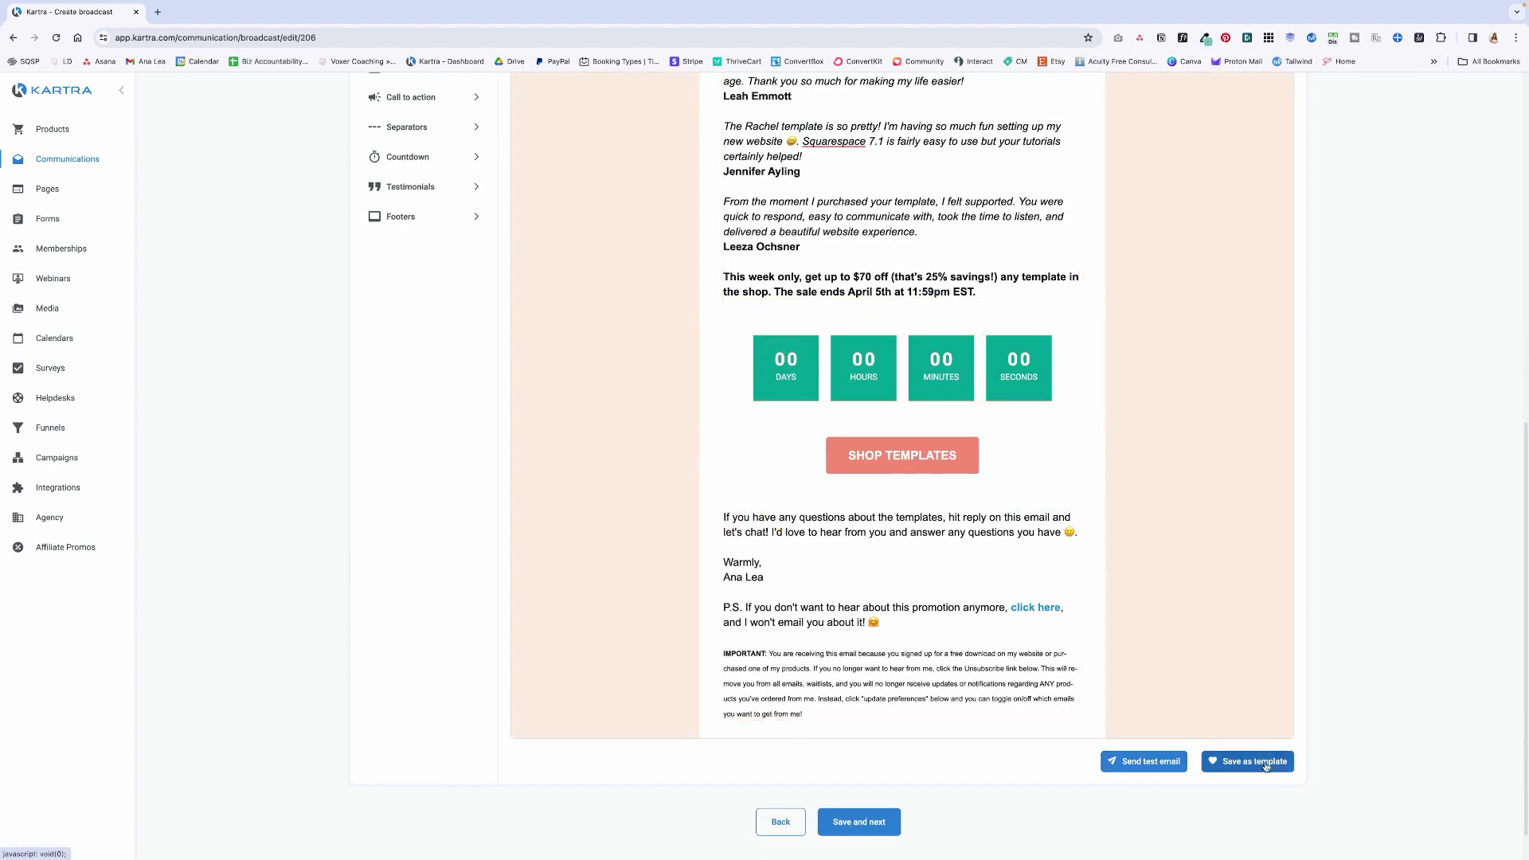
scroll(972, 443, "up", 2)
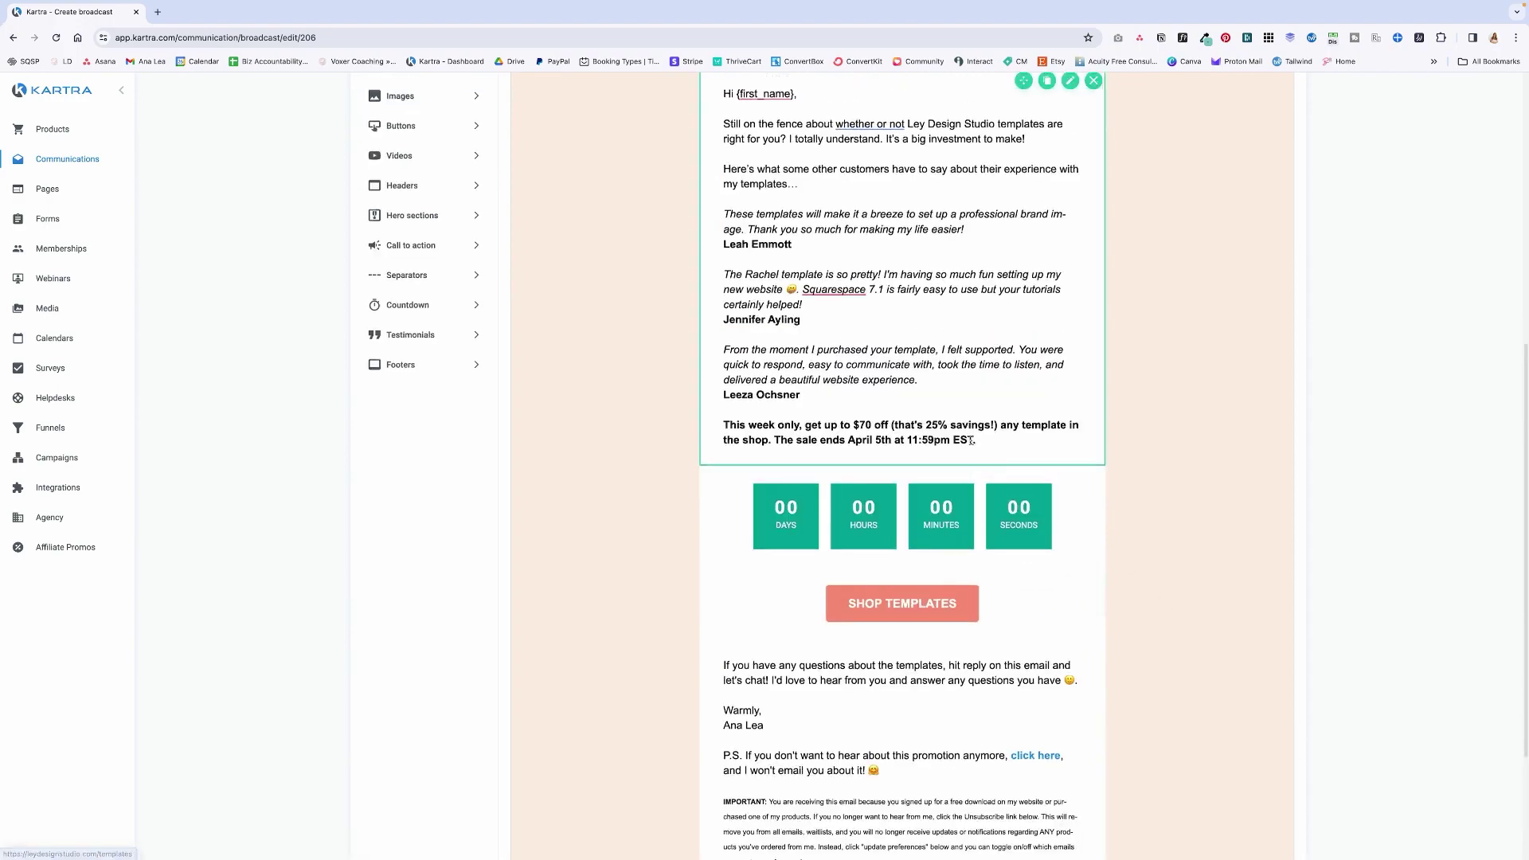